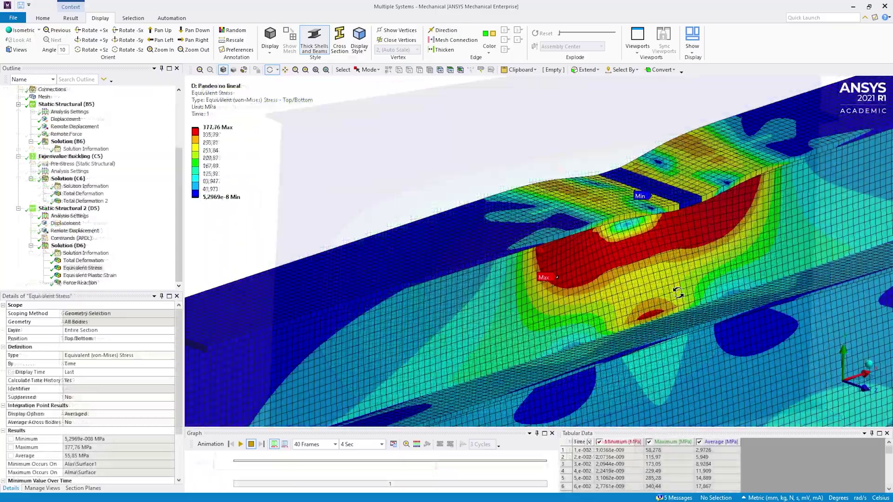
drag(674, 287, 719, 262)
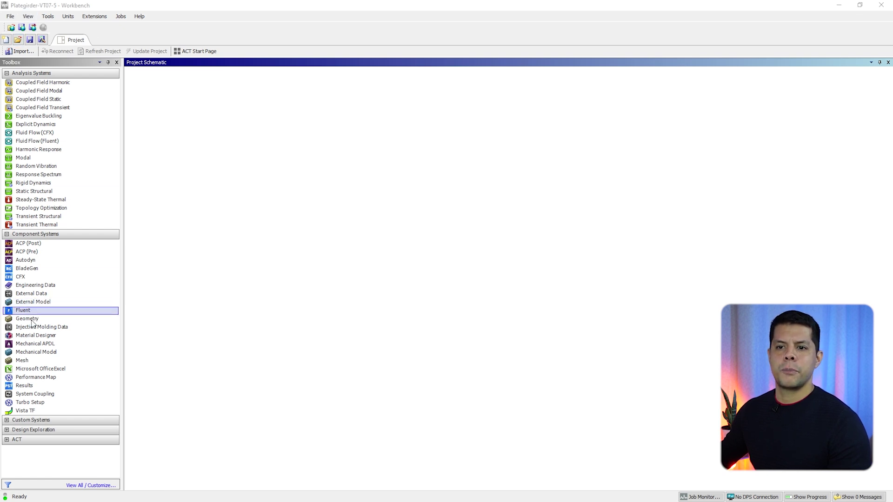
Add a Geometry component system to the project schematic and import PlateGirder-VT07-5-DubasAndTschamper.scdoc into it
drag(32, 320, 179, 117)
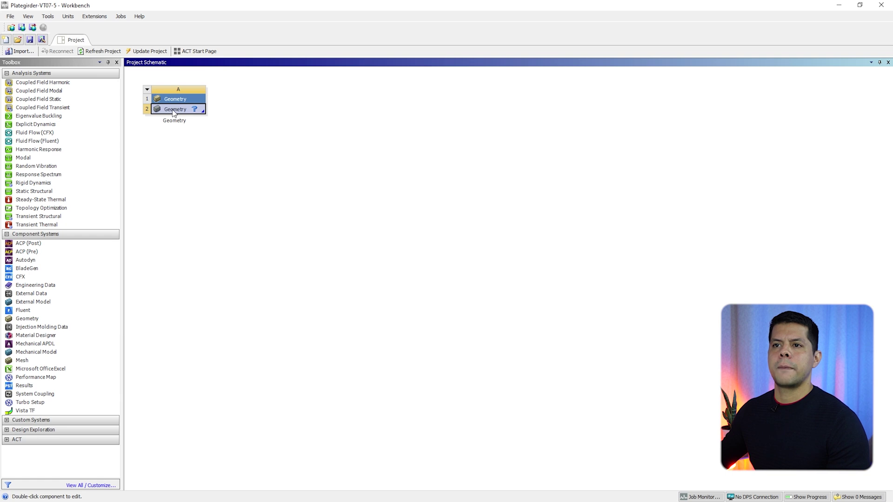
right_click(185, 113)
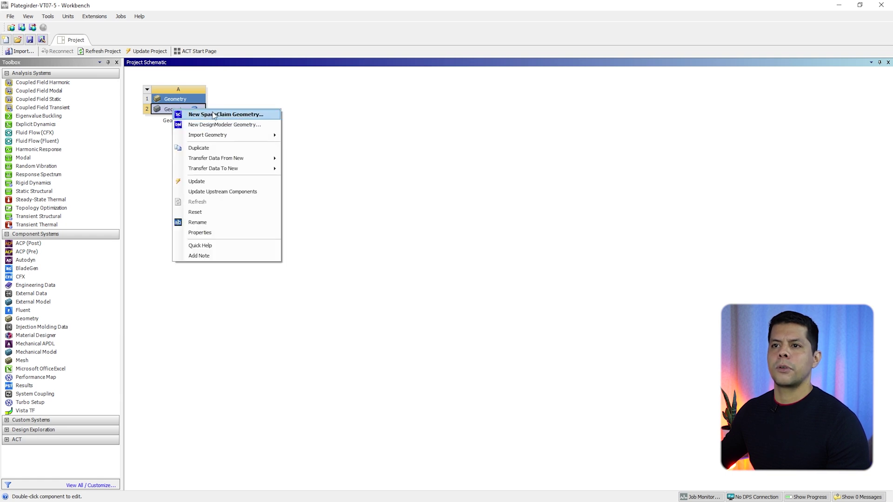
mouse_move(230, 135)
click(297, 137)
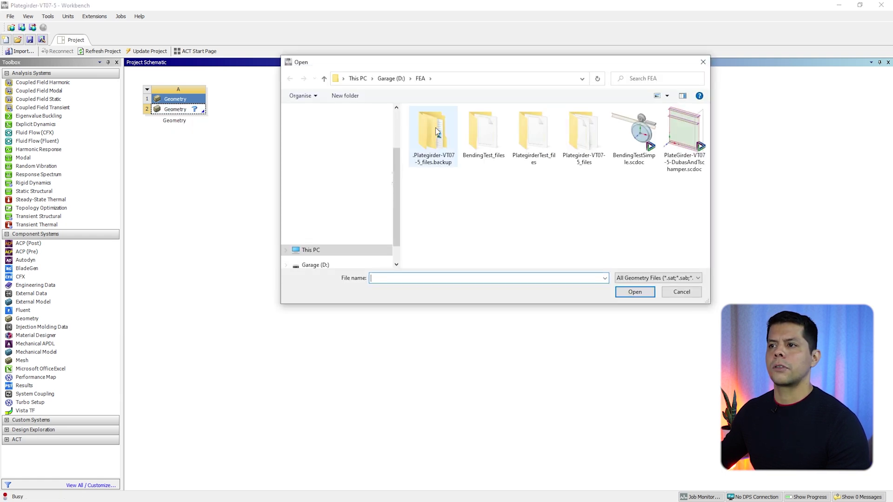
click(680, 140)
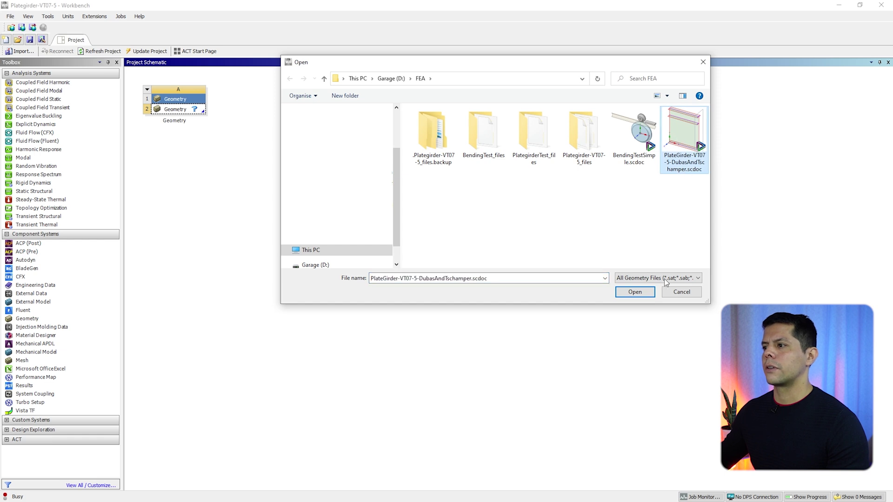
click(635, 292)
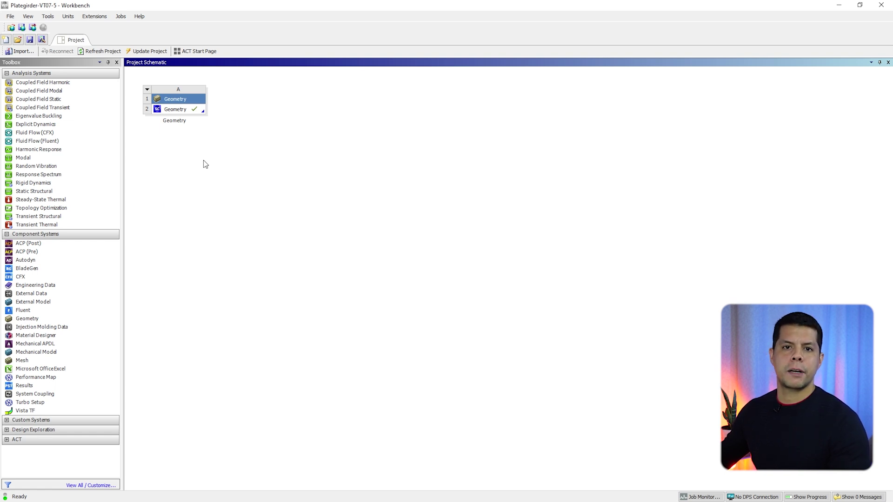
Add a Static Structural system linked to the imported geometry, and an Eigenvalue Buckling system linked to its model and solution
drag(37, 193, 195, 112)
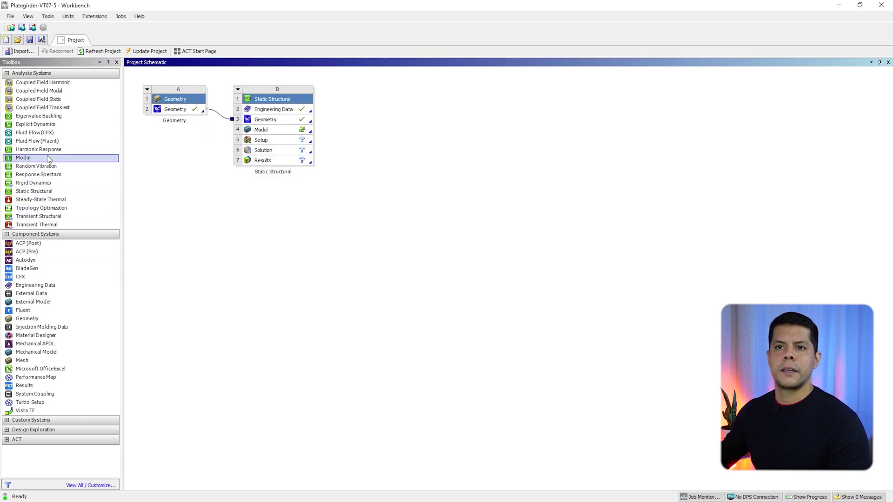
drag(54, 122, 284, 153)
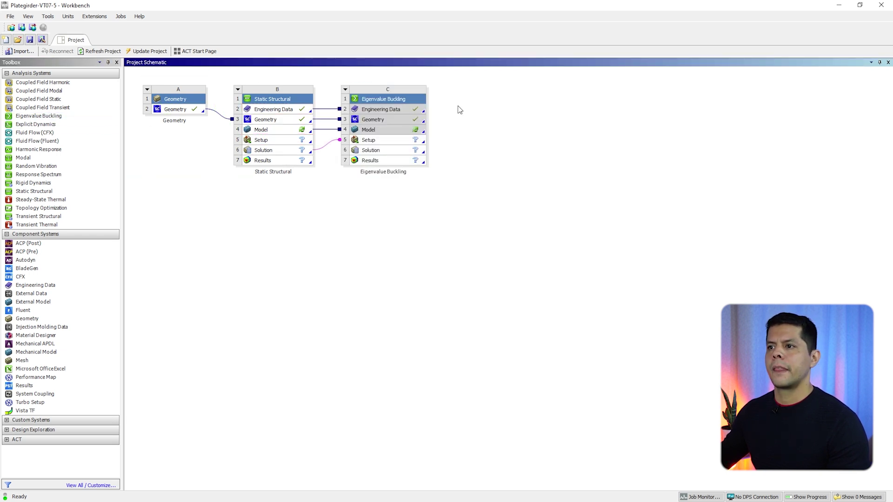
Add a second Static Structural system sharing the Eigenvalue Buckling system's engineering data, geometry and model, and name it "Pandeo no lineal"
drag(35, 191, 418, 134)
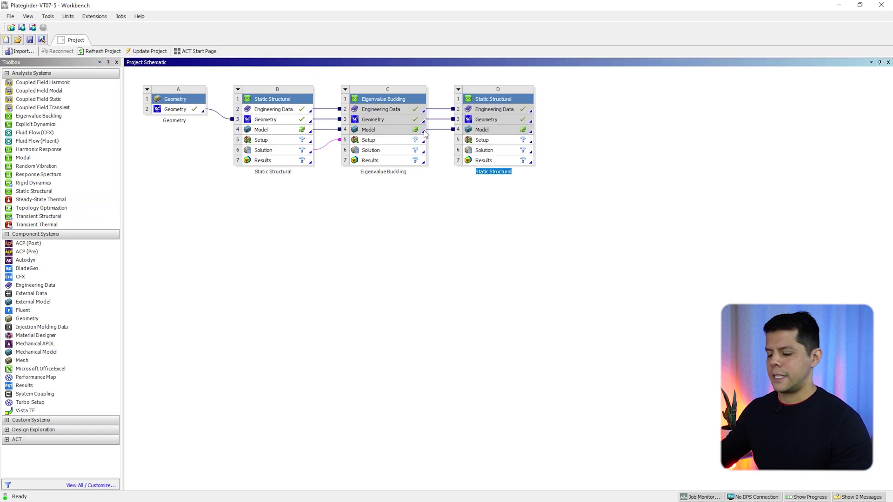
text(Pandeo no lineal)
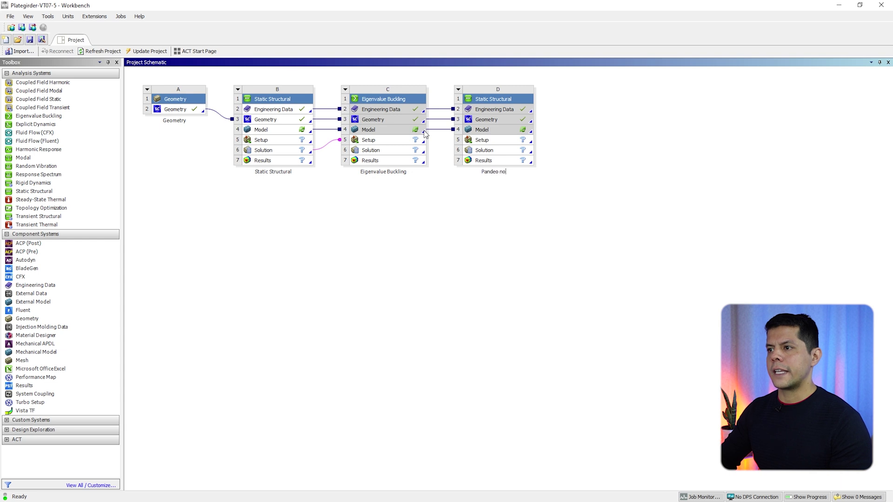
key(Return)
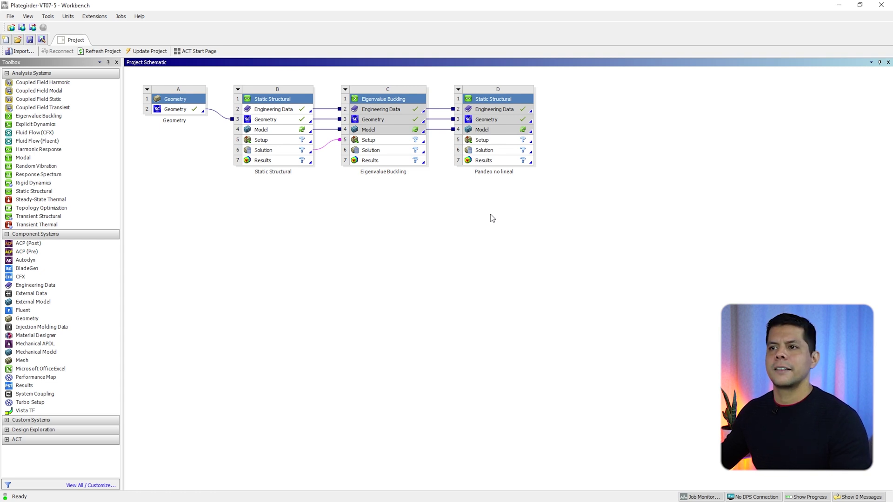
Open the first Static Structural system's Engineering Data and add a new material named "Acero Alma"
double_click(273, 111)
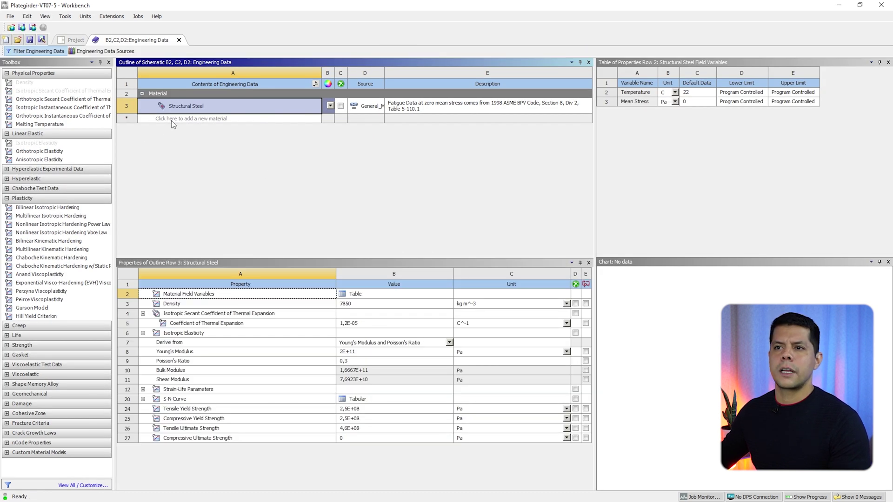
click(171, 119)
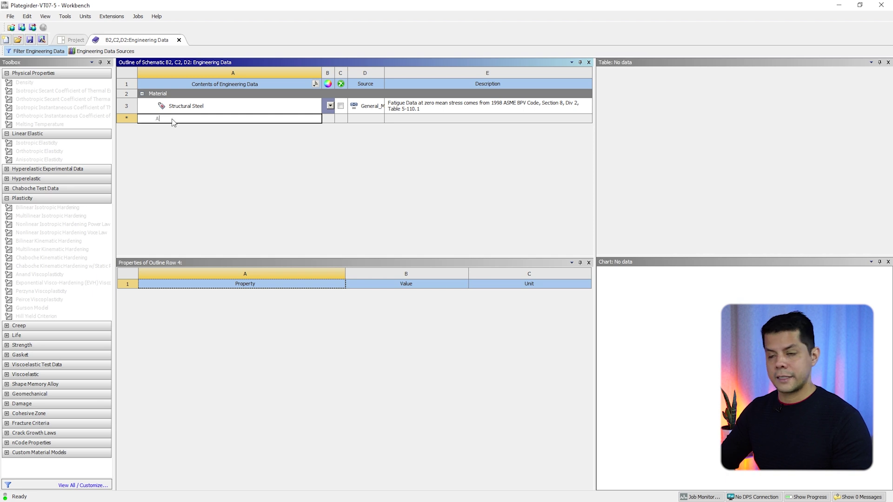
text(Acero)
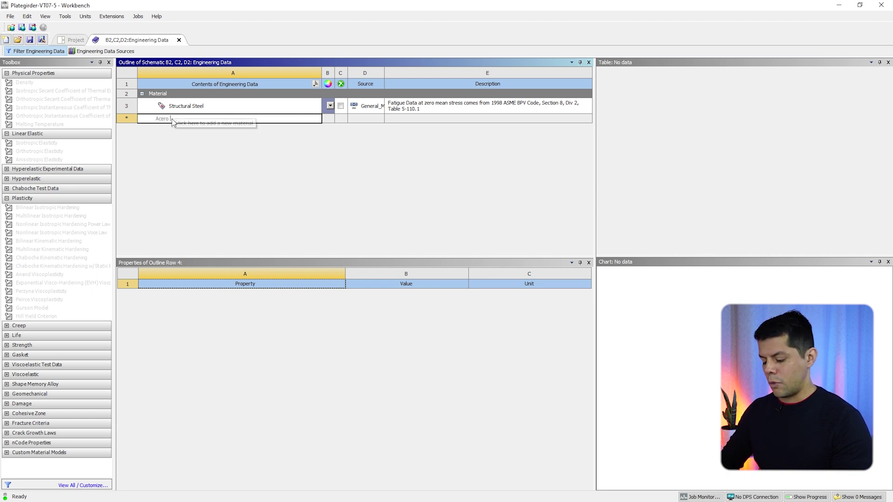
text( Alma)
key(Return)
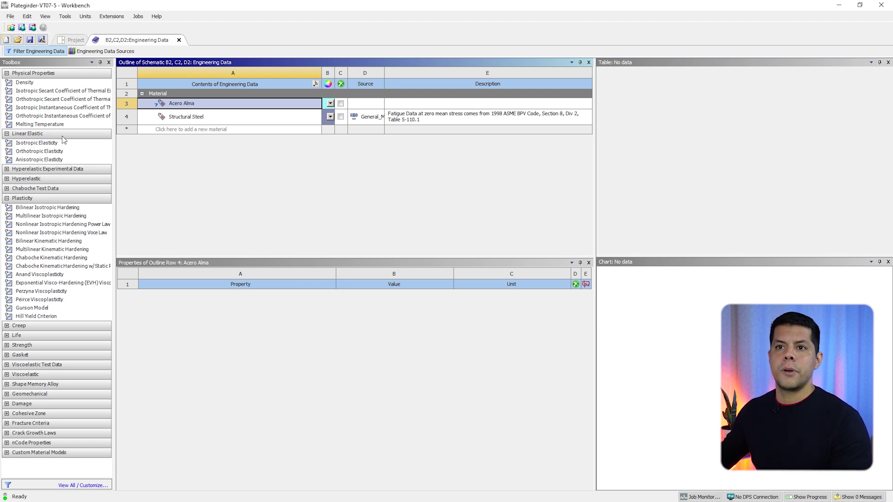
Add Isotropic Elasticity to Acero Alma with a Young's modulus of 210 GPa and a Poisson's ratio of 0,3
double_click(49, 145)
click(242, 190)
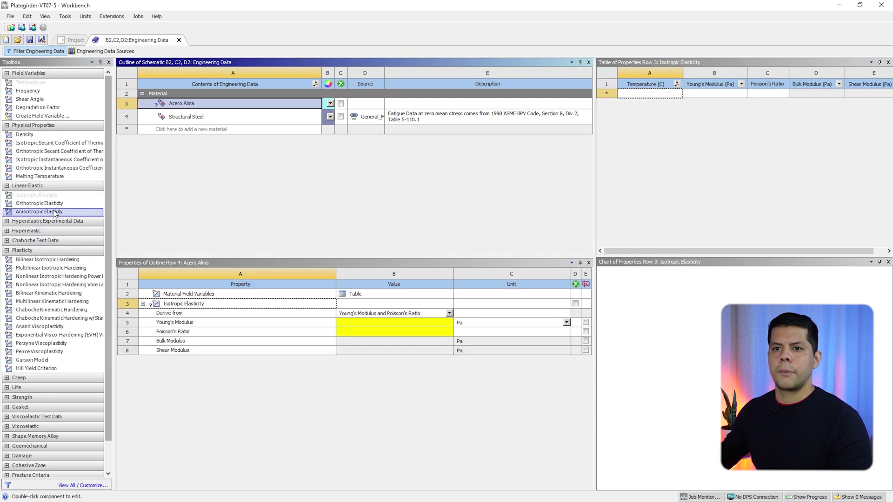
click(567, 322)
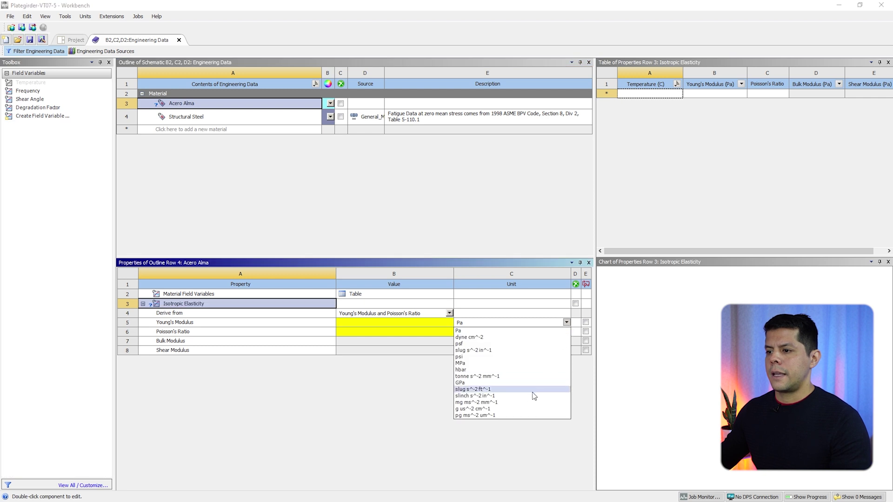
click(512, 387)
click(373, 322)
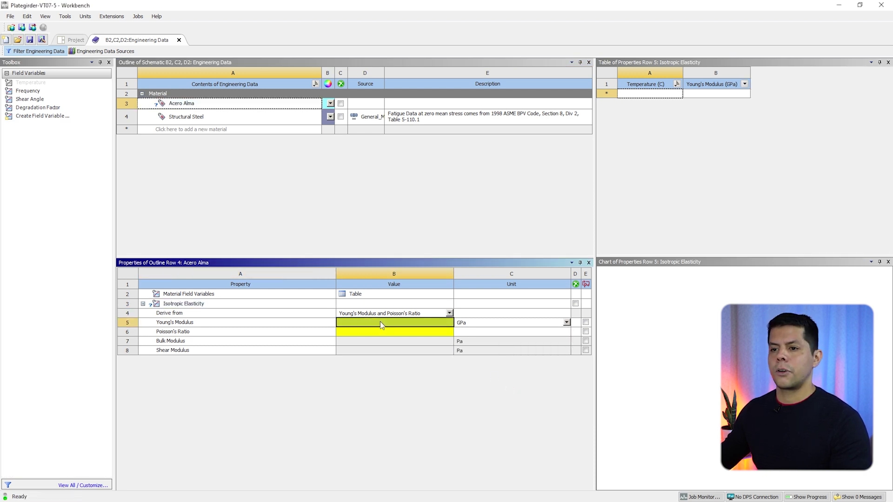
text(21)
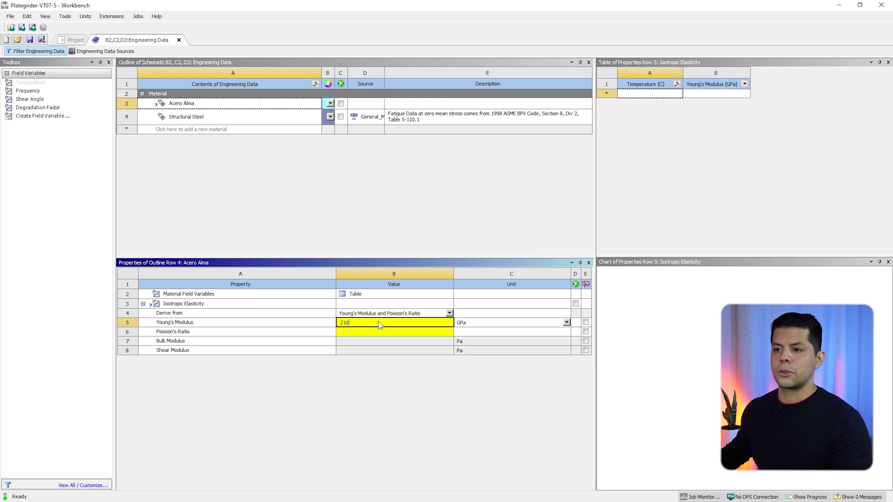
text(0)
key(Return)
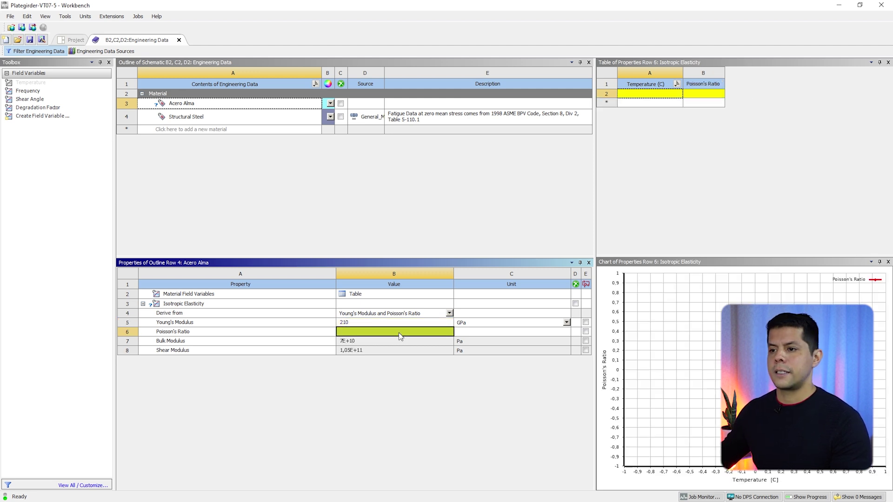
text(0,3)
key(Return)
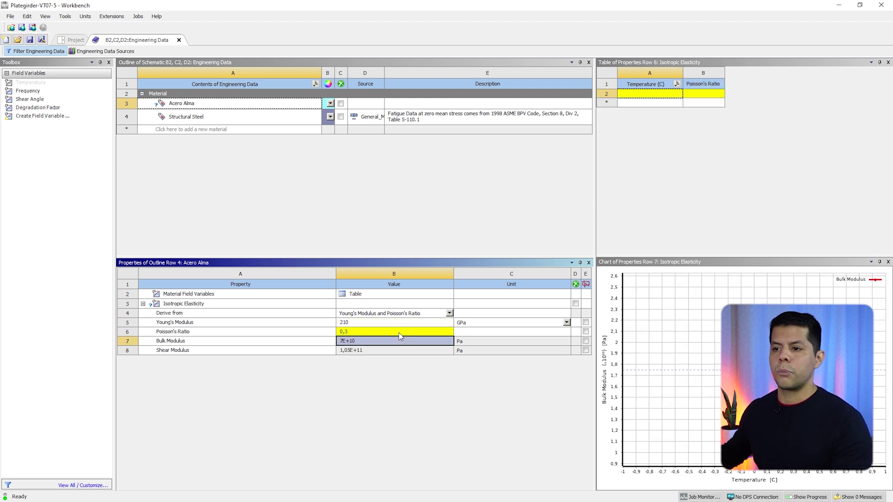
click(277, 195)
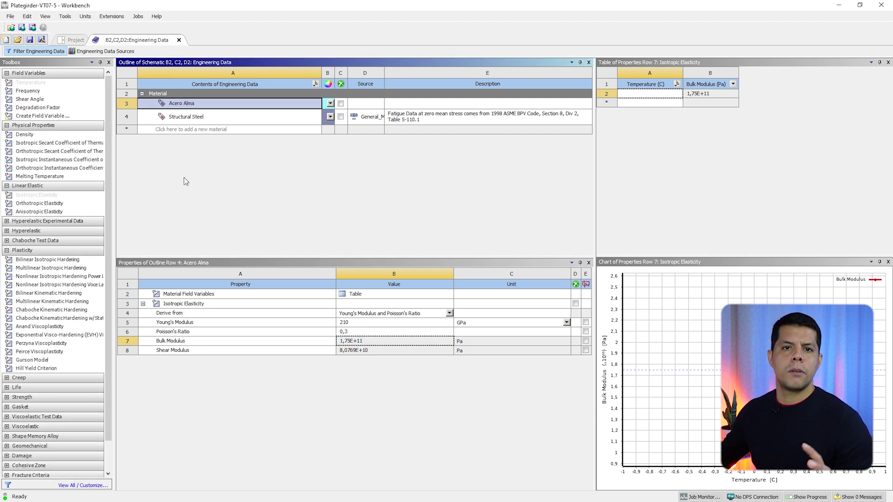
Add Bilinear Isotropic Hardening to Acero Alma with 375 MPa yield strength and 0 Pa tangent modulus, and enlarge its stress-strain chart
double_click(48, 260)
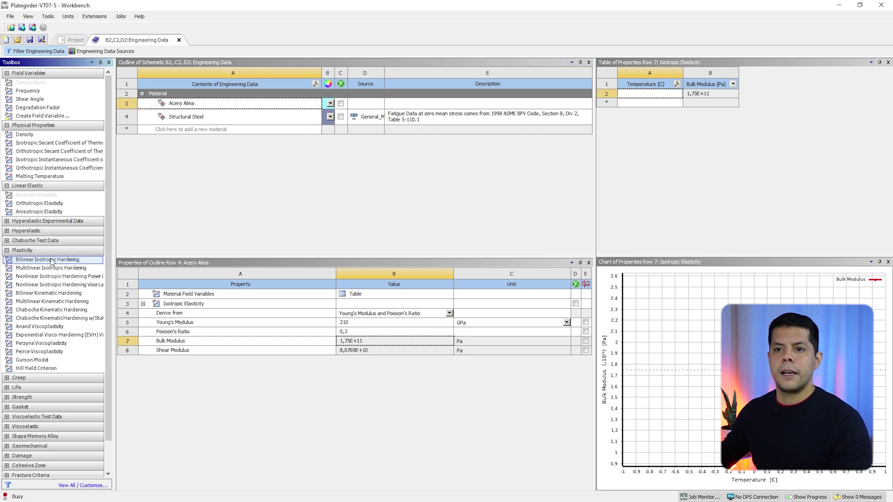
drag(407, 258, 407, 264)
click(567, 376)
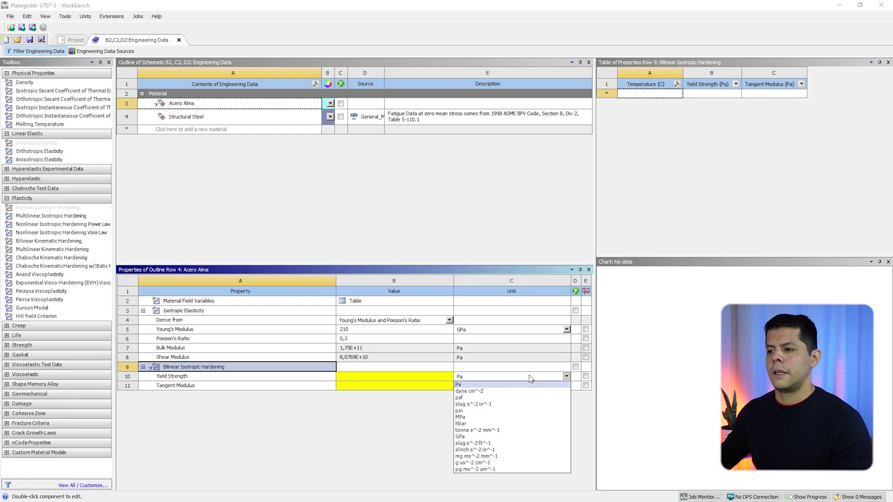
click(470, 420)
click(378, 377)
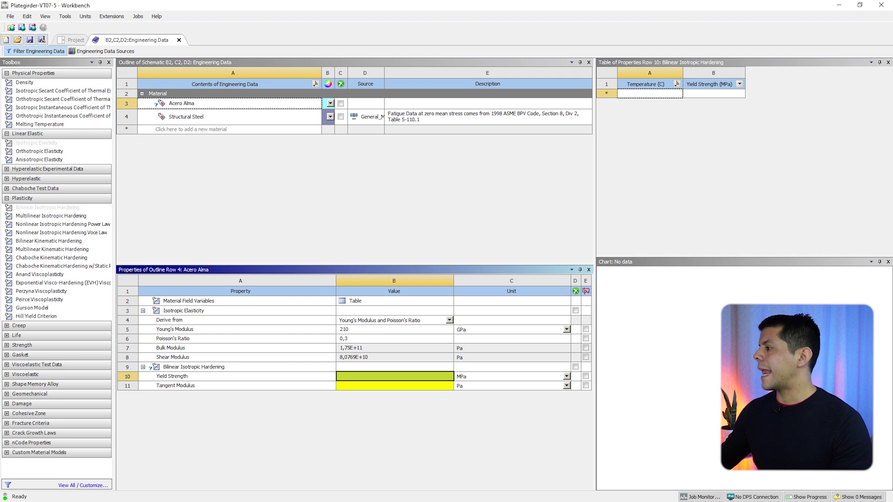
click(411, 378)
text(375)
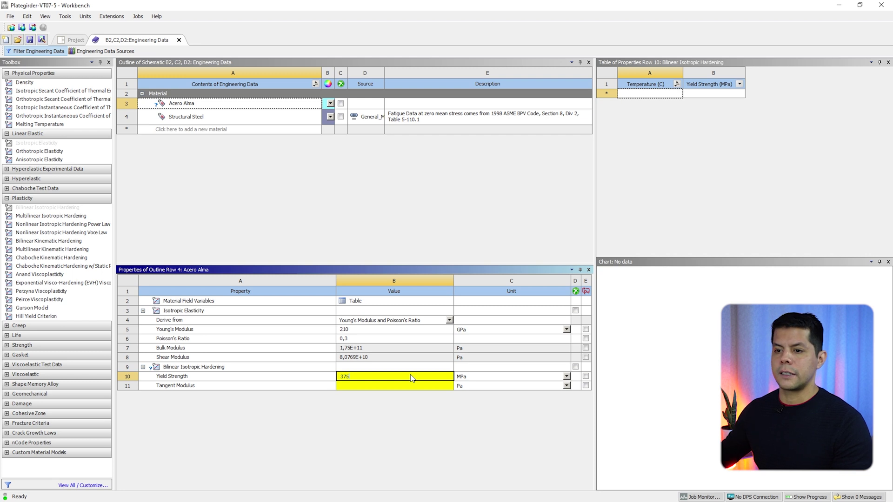
click(420, 385)
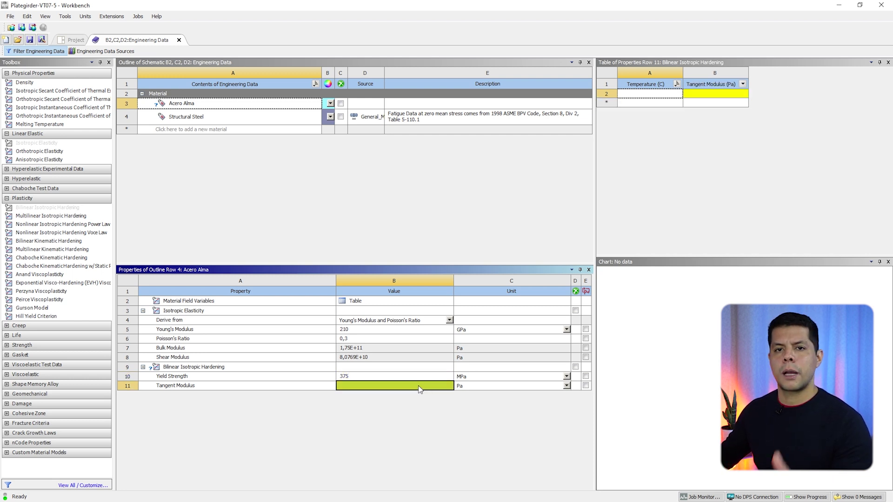
text(0)
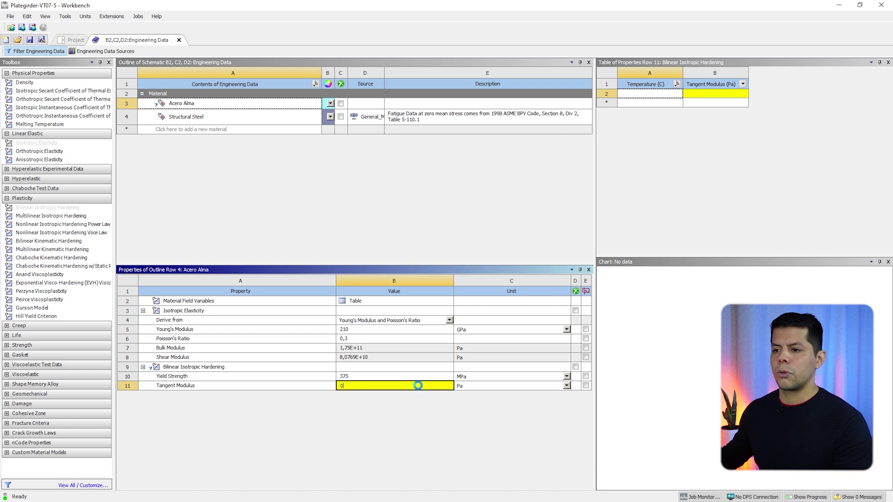
key(Return)
click(255, 367)
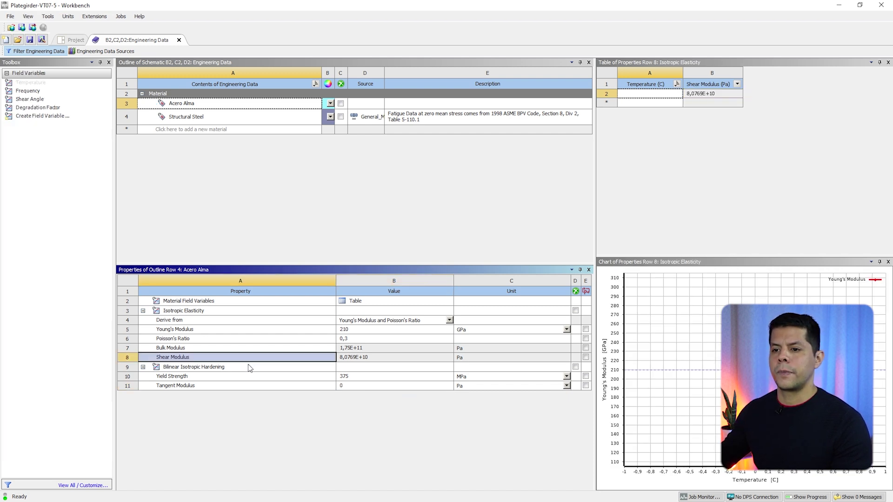
drag(668, 264, 554, 224)
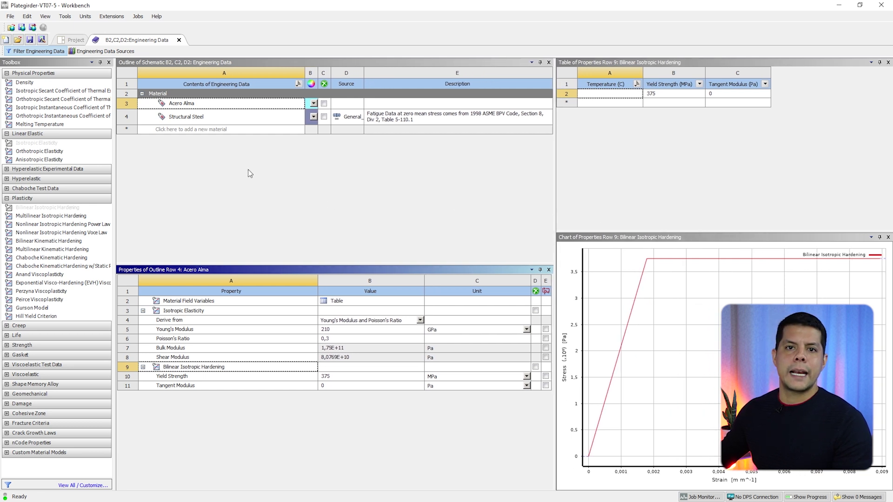
Duplicate the Acero Alma material and rename the copy "Acero Alas"
click(175, 103)
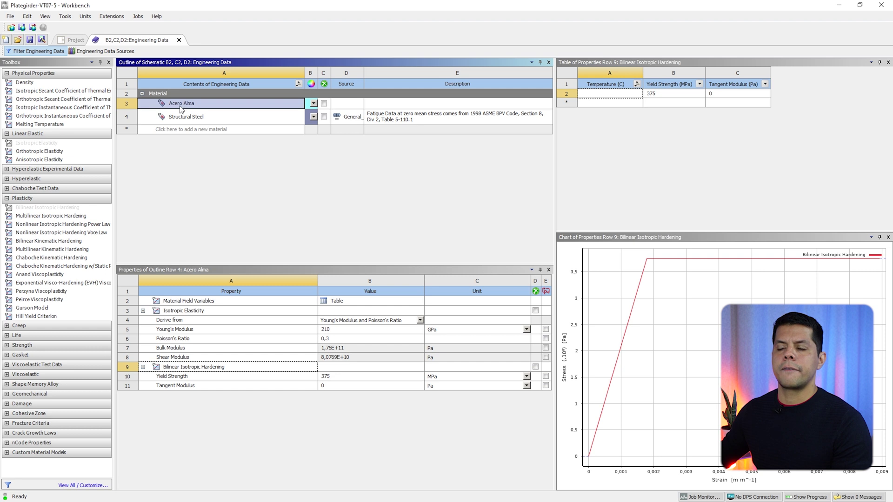
right_click(180, 106)
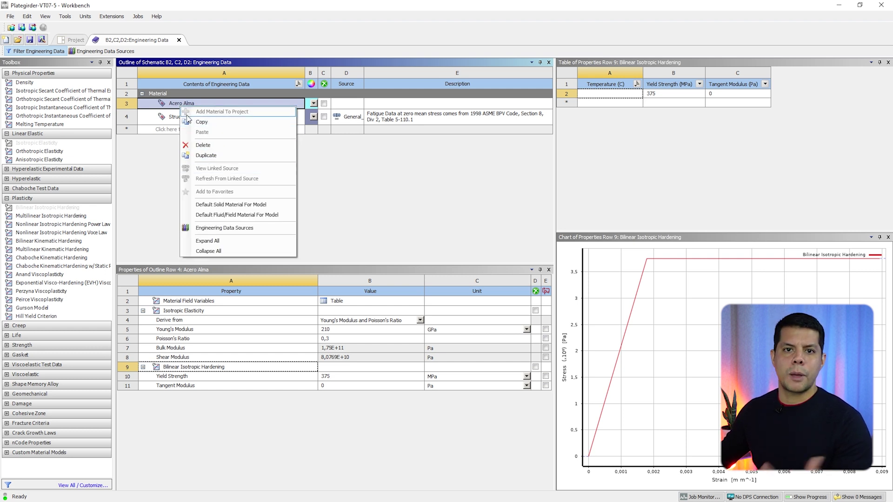
click(211, 155)
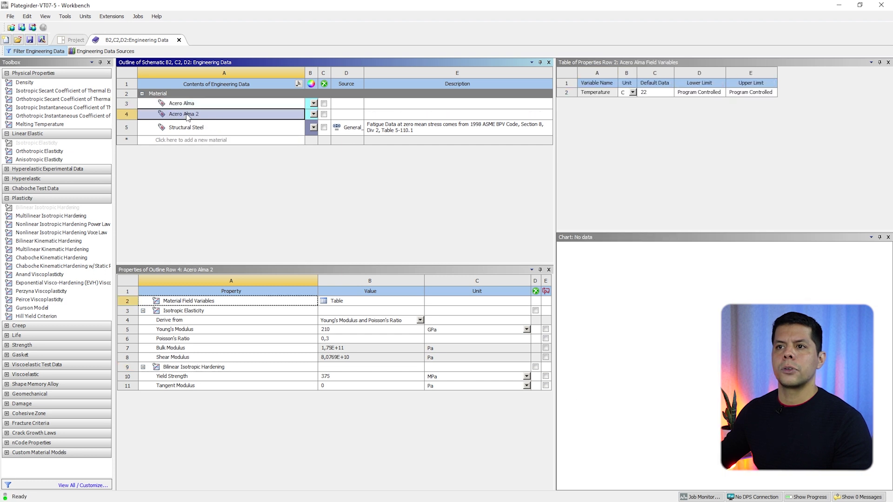
click(188, 115)
drag(183, 115, 224, 116)
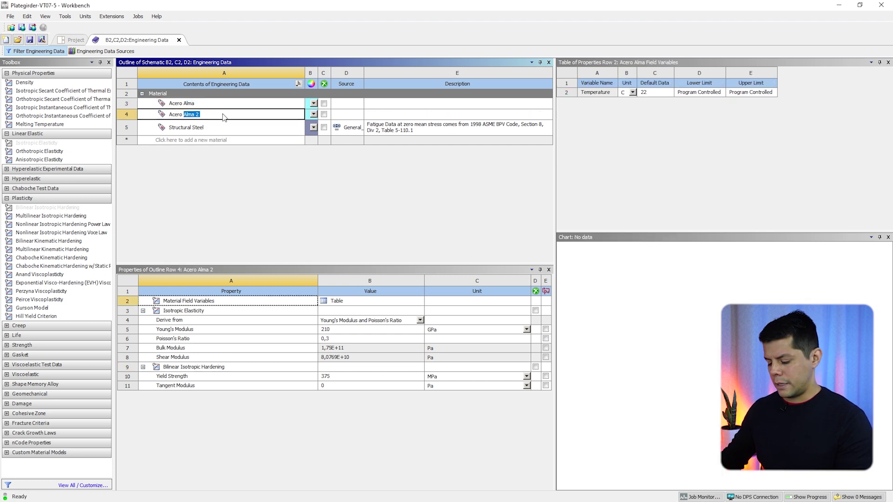
text(Alas)
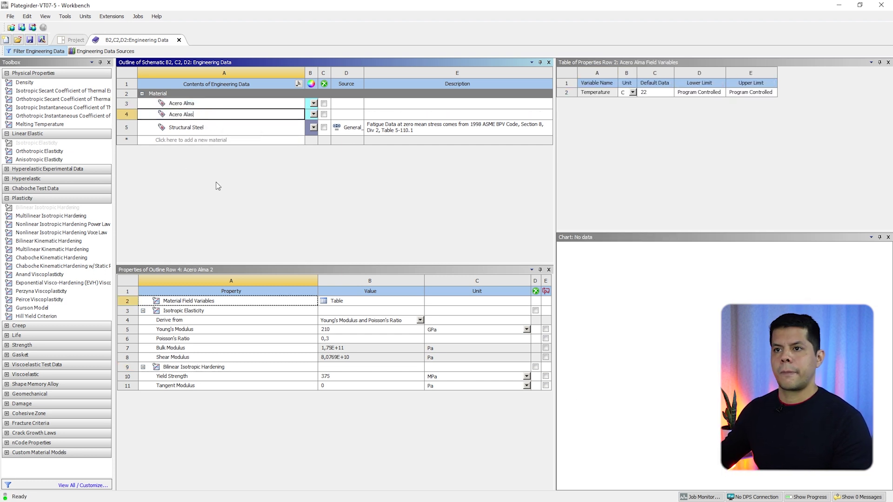
Set the yield strength of Acero Alas to 296 MPa in its Bilinear Isotropic Hardening
key(Return)
click(409, 378)
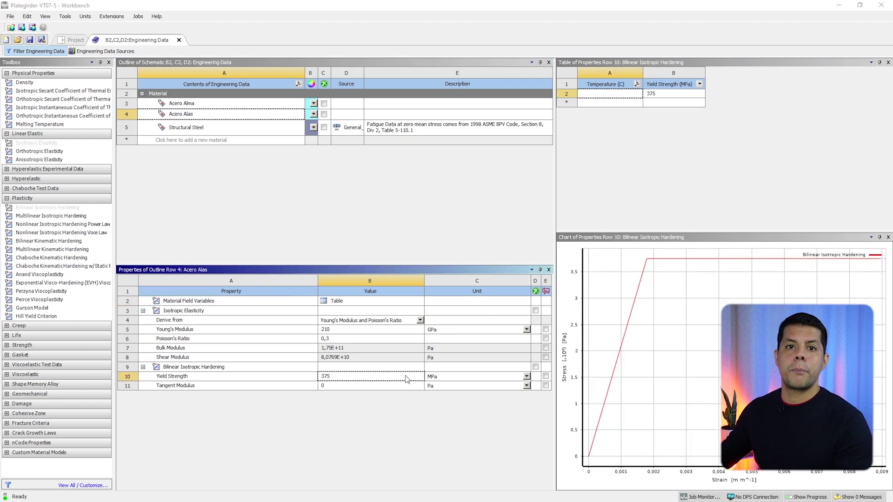
click(361, 381)
text(25)
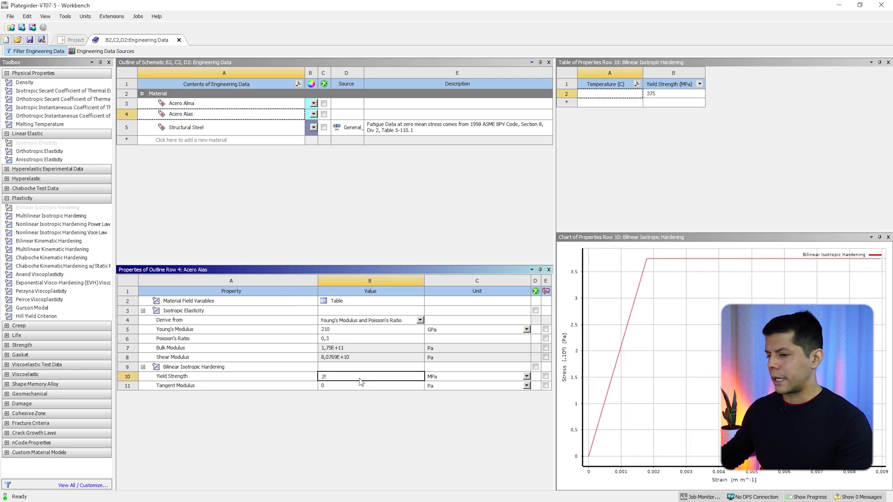
click(285, 381)
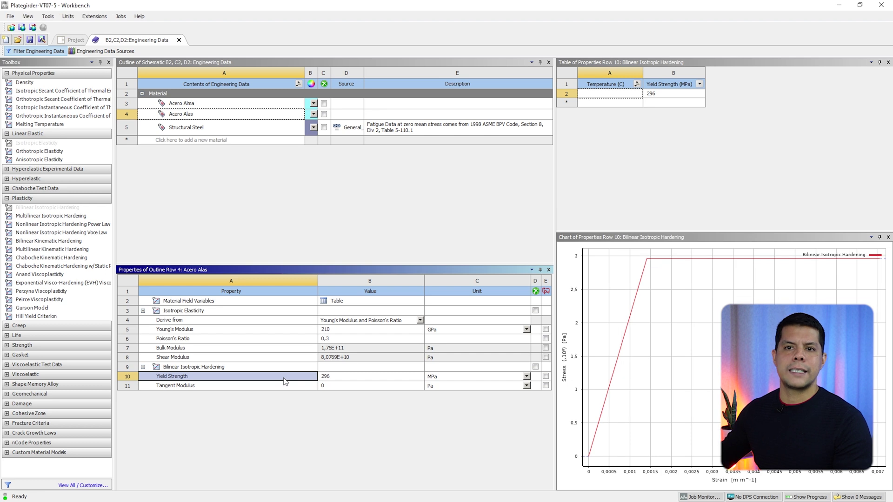
click(315, 211)
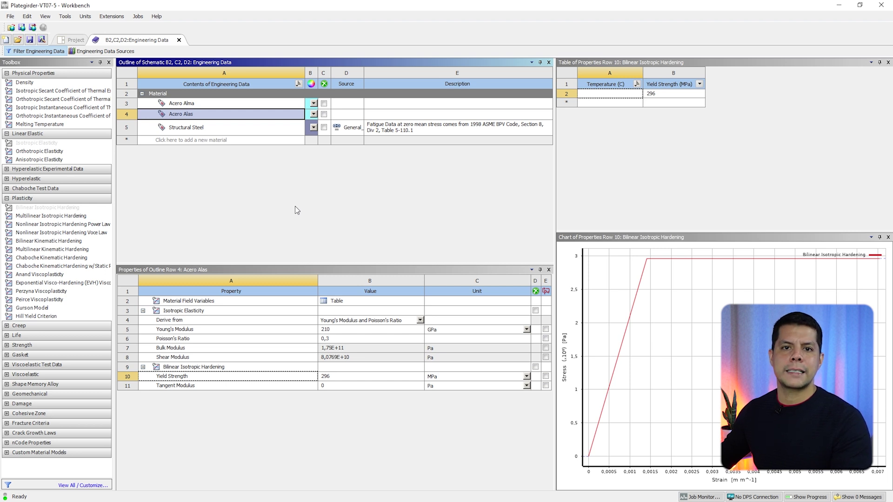
Duplicate the Acero Alas material and rename the copy "Acero Rigidizador"
right_click(216, 117)
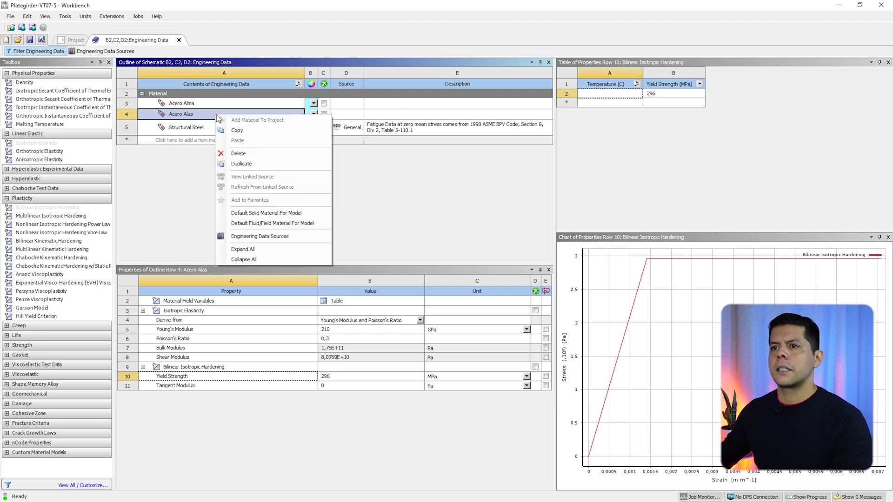
click(241, 163)
double_click(191, 118)
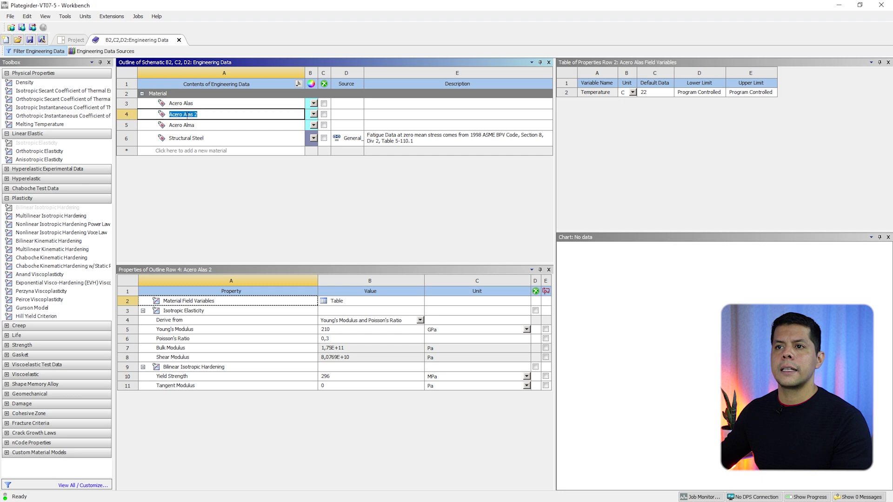
text(Acero Rigidizador)
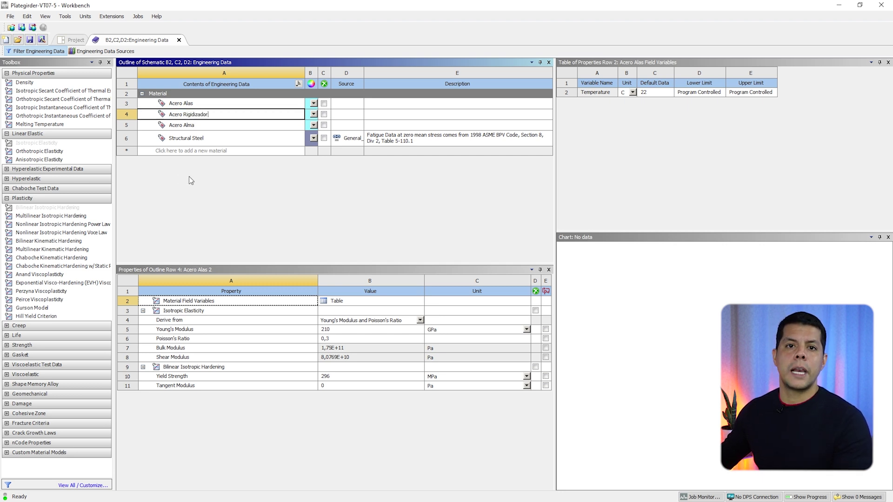
key(Return)
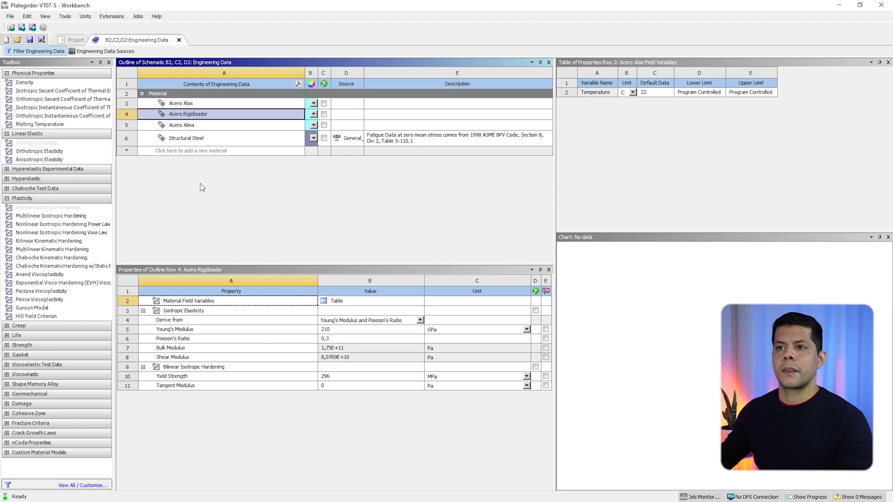
Delete the default Structural Steel material and close Engineering Data
click(198, 140)
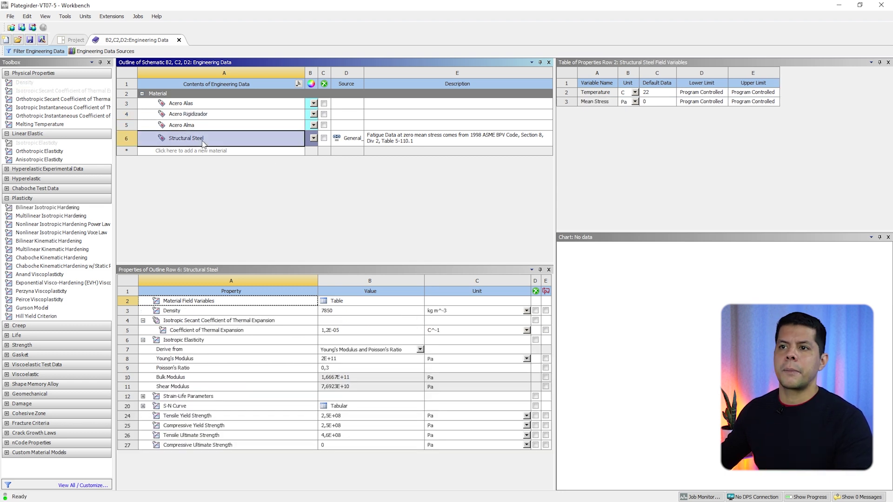
right_click(201, 142)
click(230, 177)
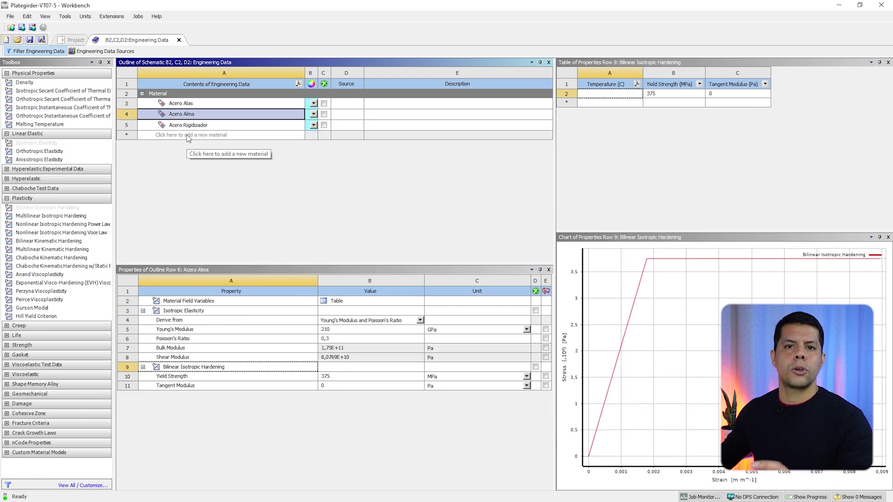
click(179, 41)
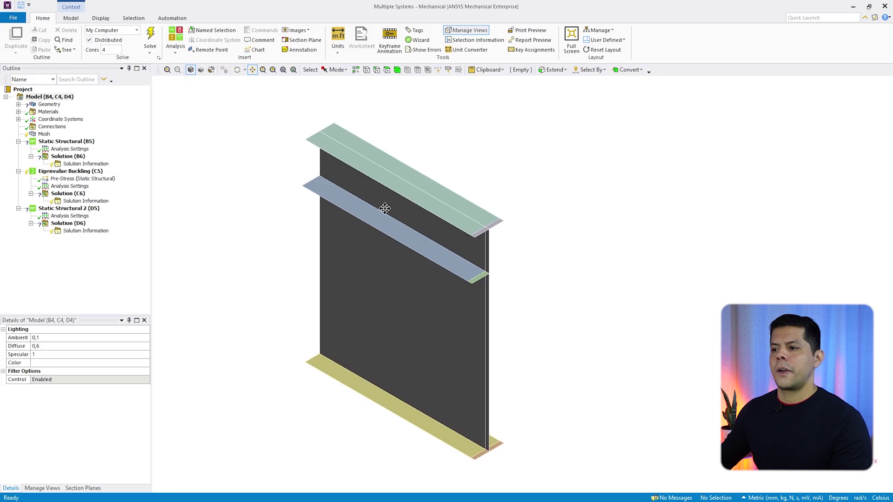
Expand the girder geometry in the model tree and examine its Alma, Rigidizador and Alas surface bodies
mouse_move(385, 203)
mouse_down()
mouse_move(385, 218)
mouse_move(400, 211)
mouse_up()
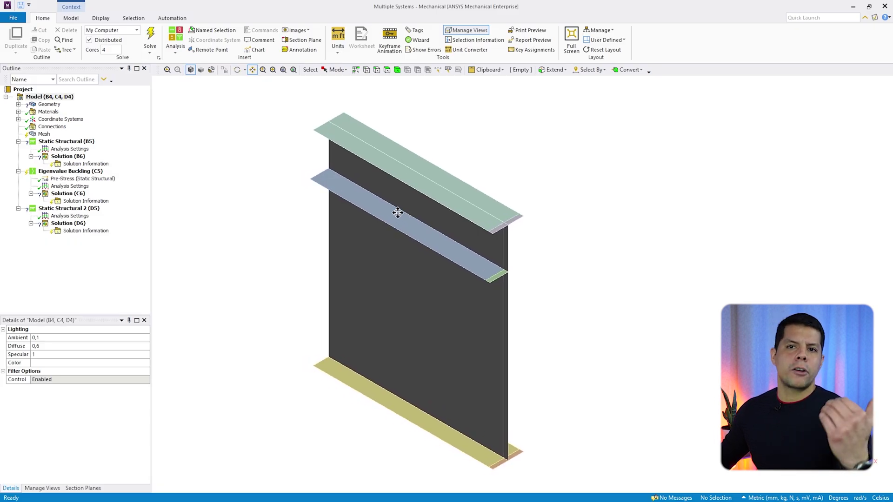
click(19, 104)
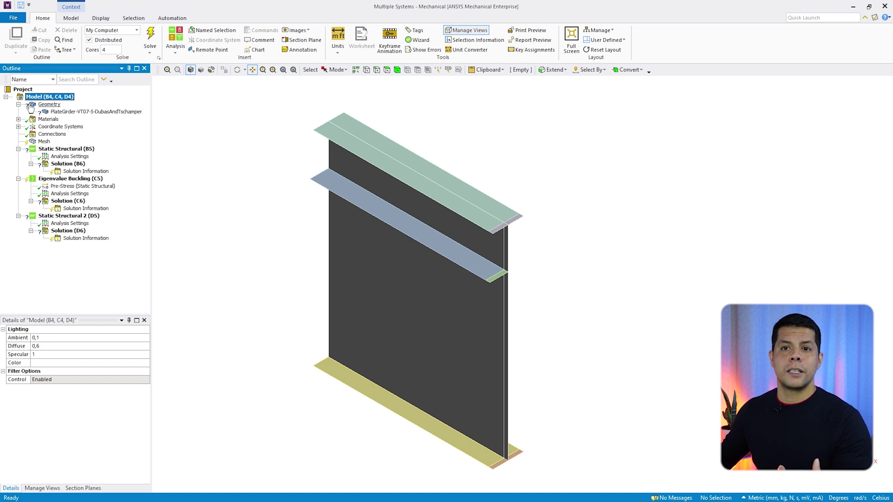
click(31, 111)
click(77, 119)
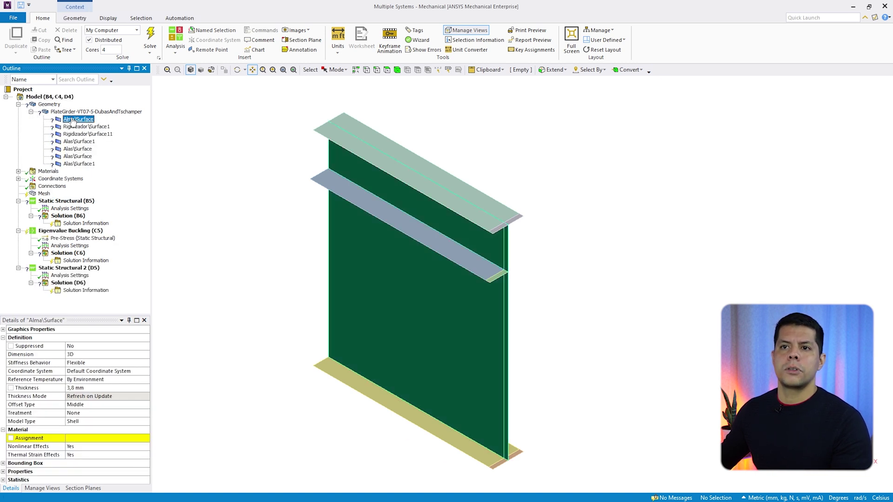
click(84, 126)
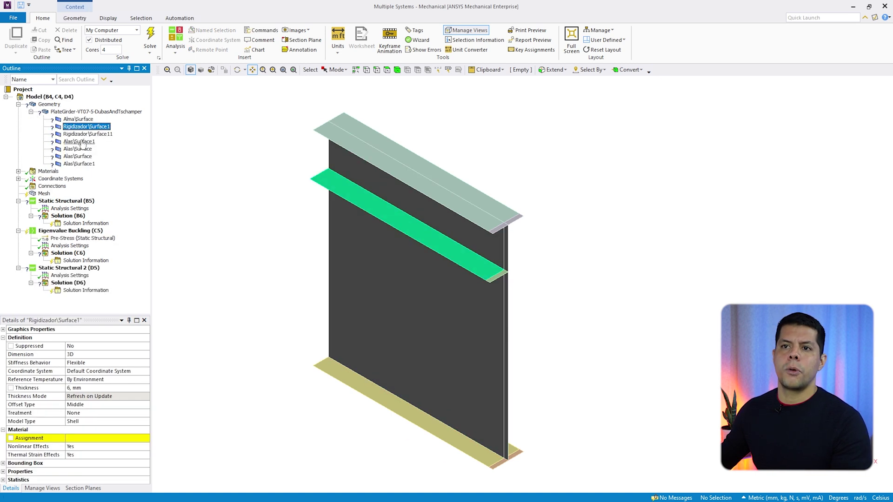
click(82, 142)
key(Up)
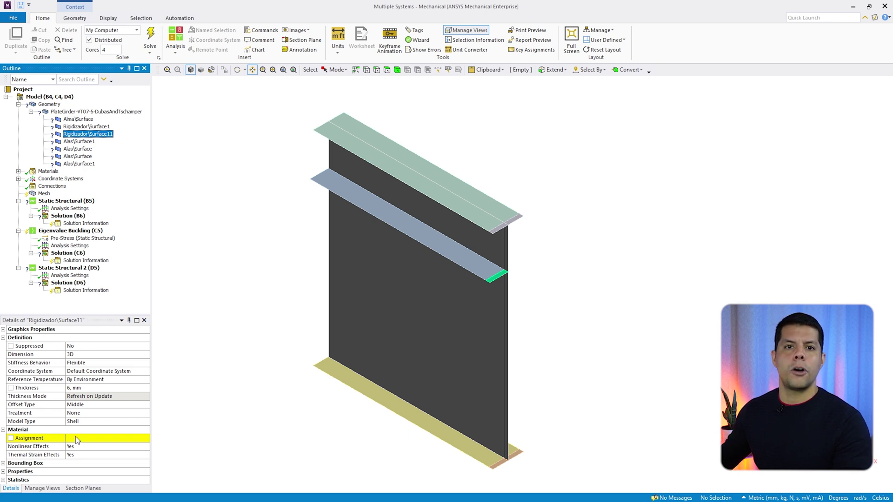
Assign the Acero Alma material to the web body Alma\Surface
click(66, 120)
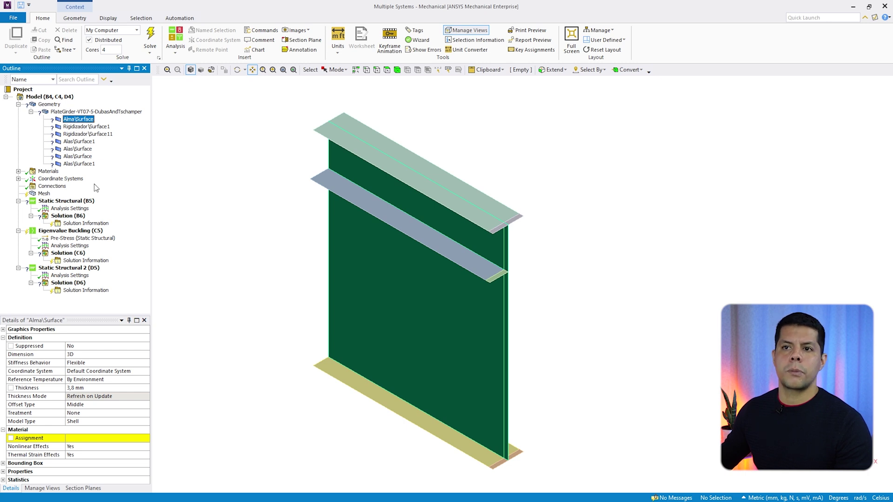
click(147, 439)
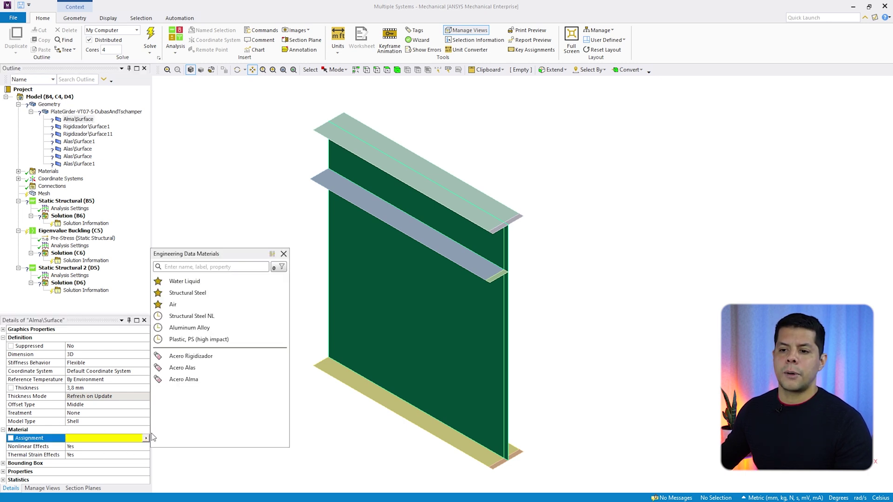
click(200, 378)
Assign the Acero Rigidizador material to both stiffener bodies, Rigidizador\Surface1 and Rigidizador\Surface11
click(86, 126)
ctrl+click(88, 134)
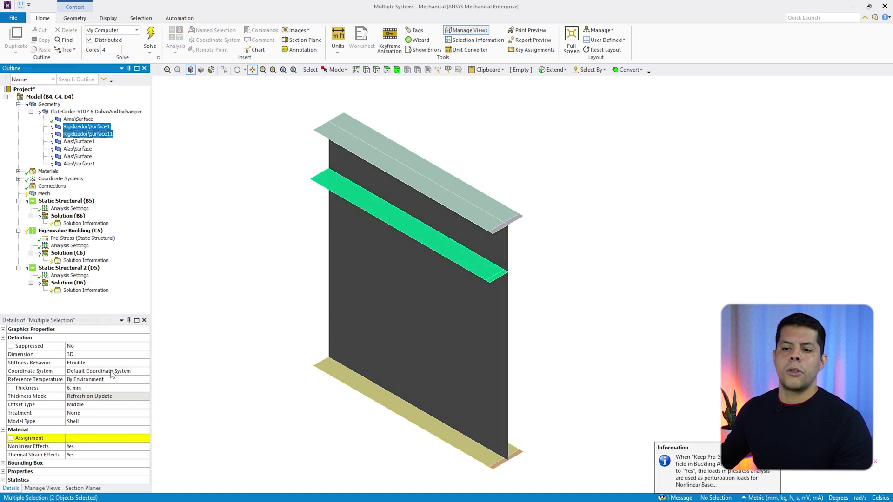
click(142, 441)
click(146, 439)
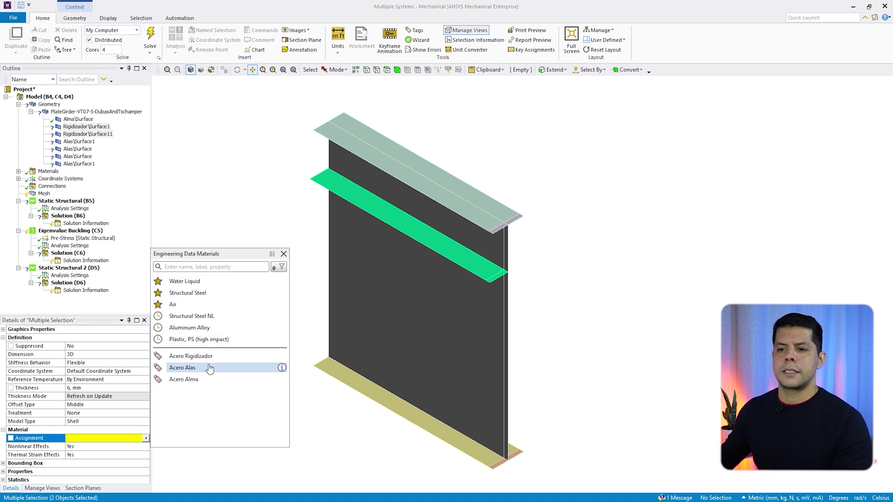
click(191, 357)
Assign the Acero Alas material to all four Alas flange surface bodies
click(79, 141)
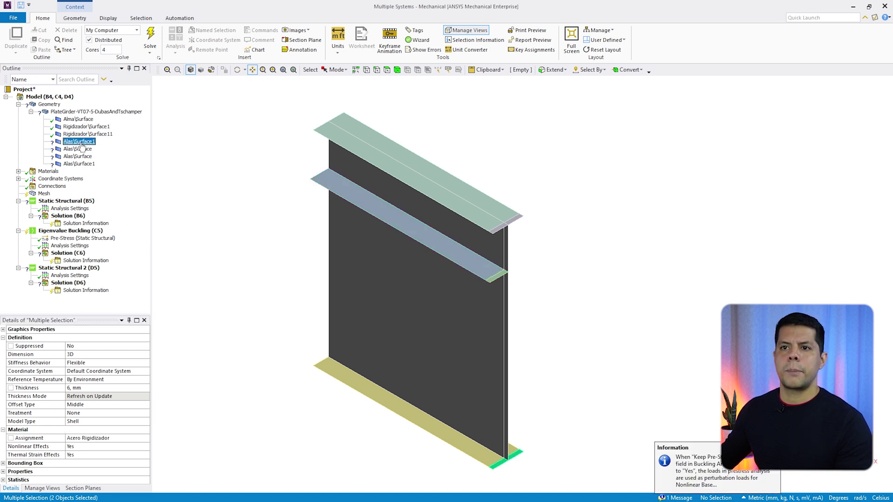
shift+click(79, 164)
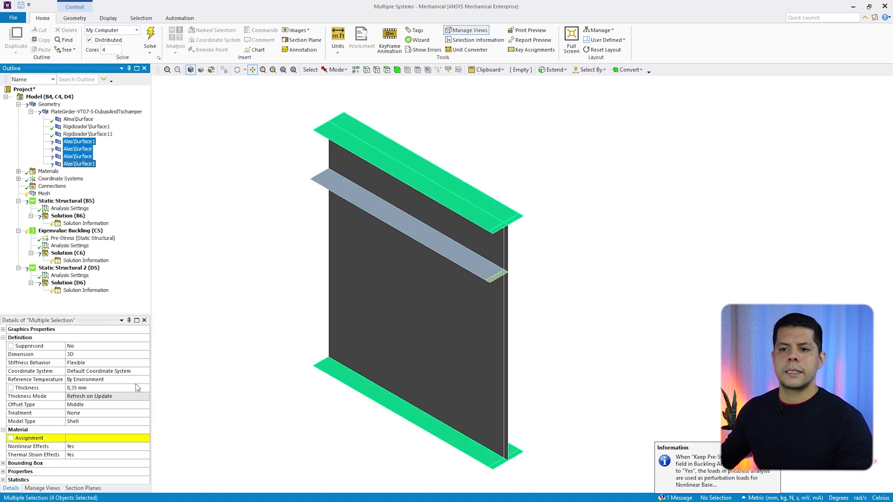
click(144, 439)
click(147, 438)
click(197, 364)
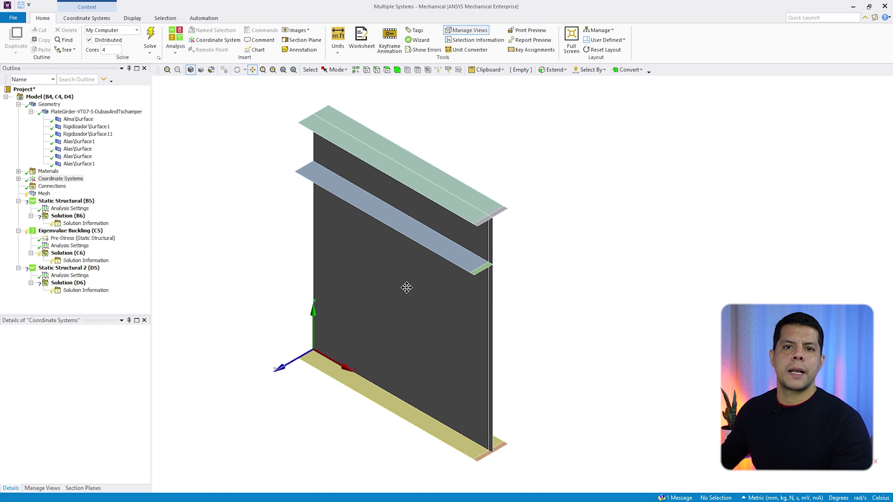
Insert a coordinate system located by the seven flange, web and stiffener edges at the girder's +X end
drag(475, 317, 436, 312)
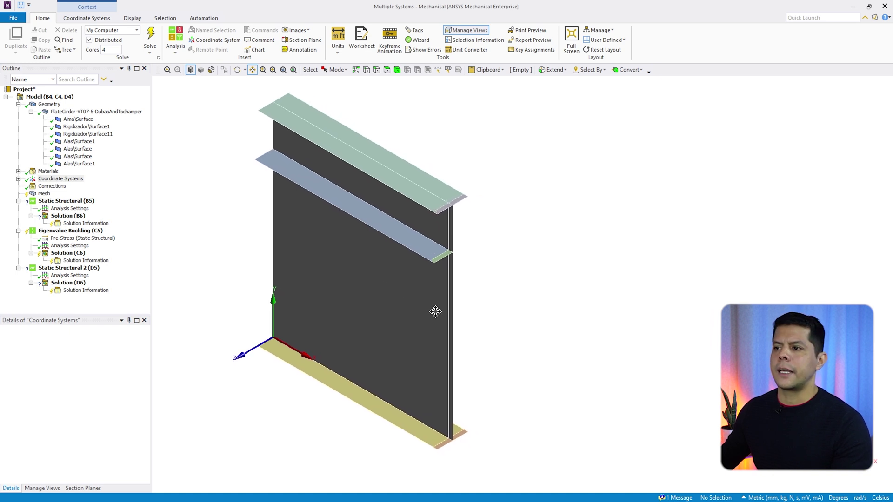
scroll(516, 253, up, 1)
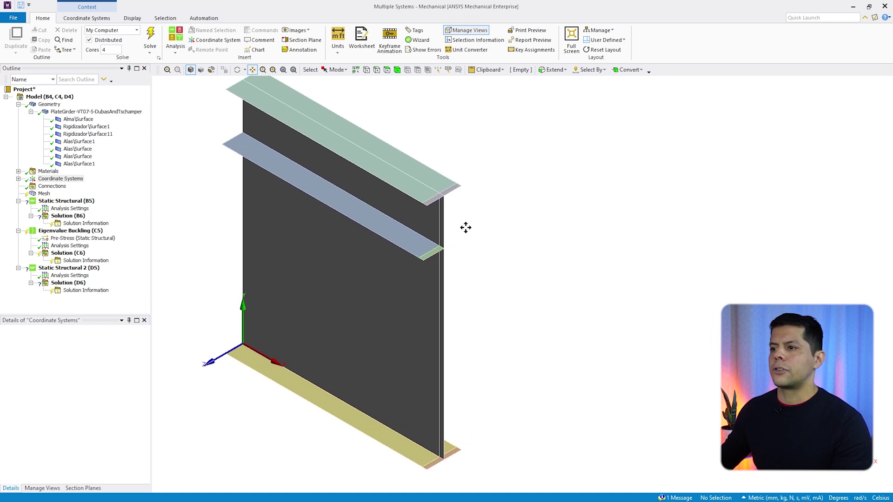
click(377, 70)
click(455, 193)
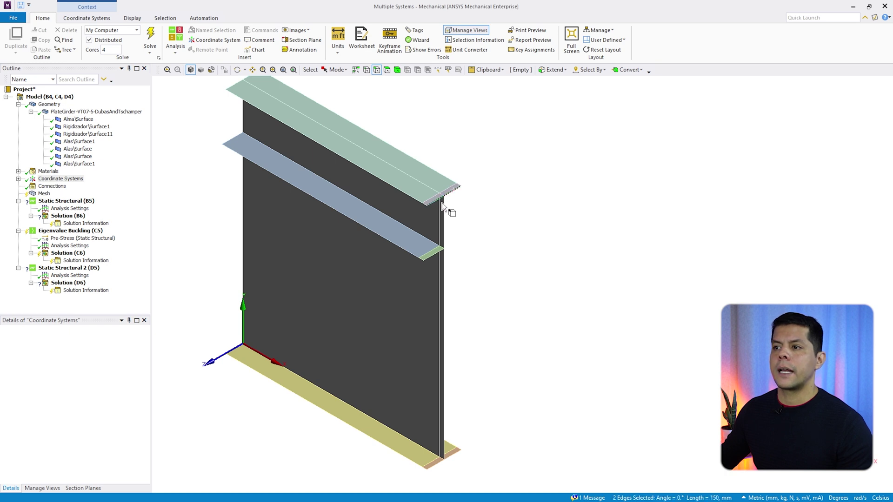
ctrl+click(442, 219)
ctrl+click(442, 264)
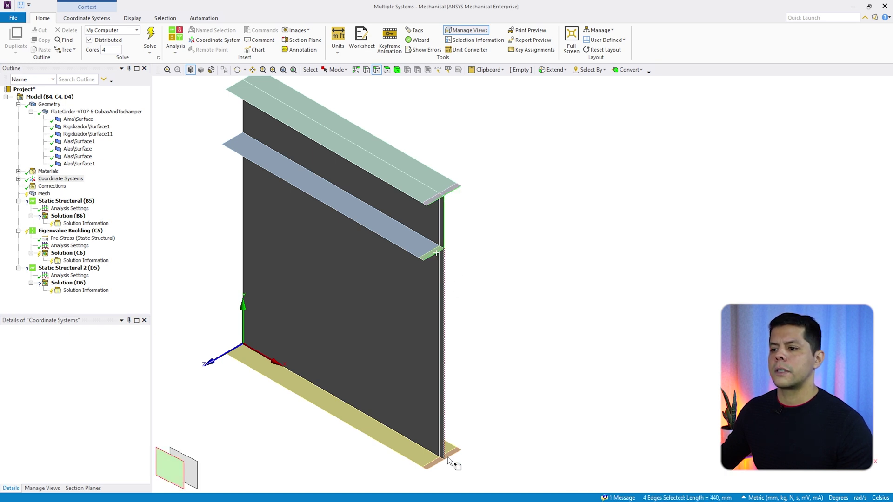
ctrl+click(445, 440)
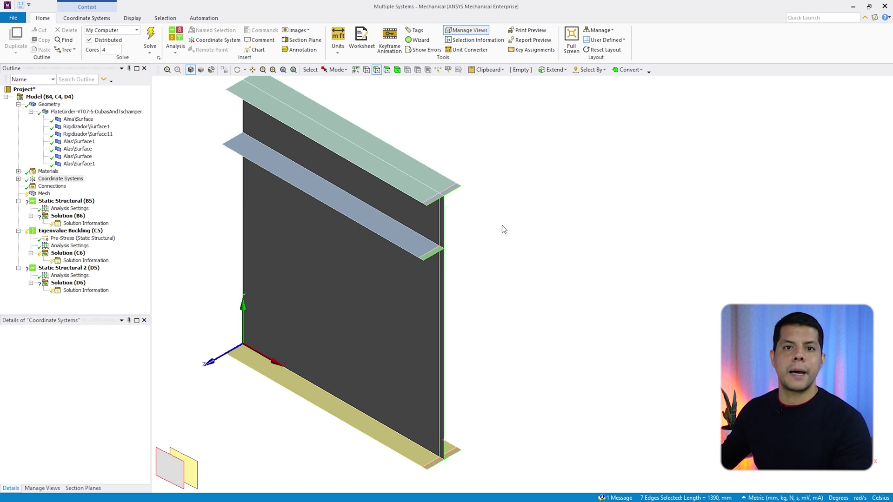
scroll(511, 234, down, 1)
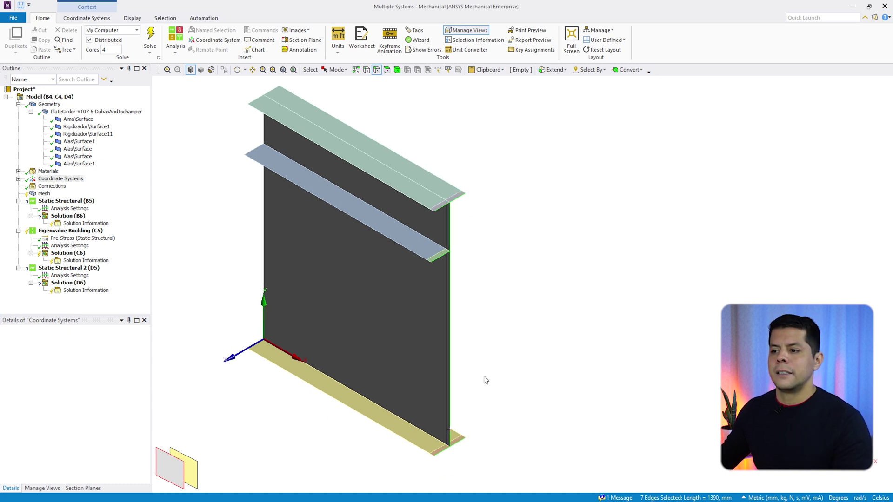
click(61, 178)
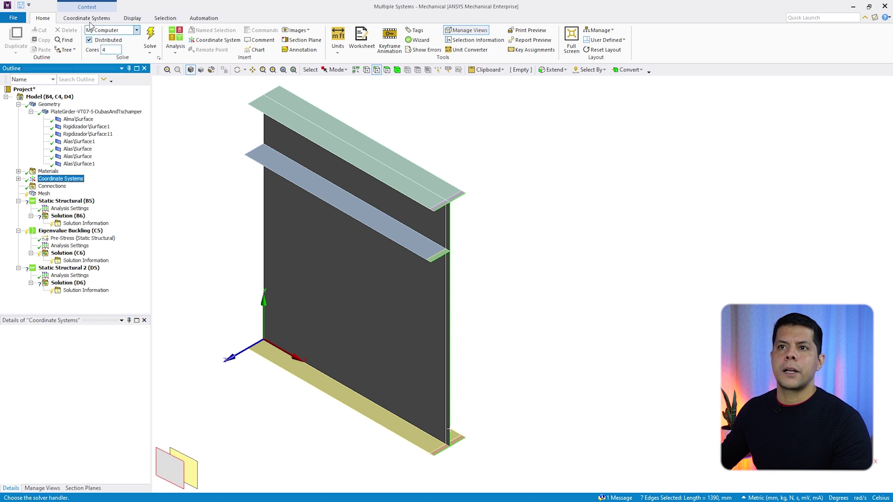
click(216, 41)
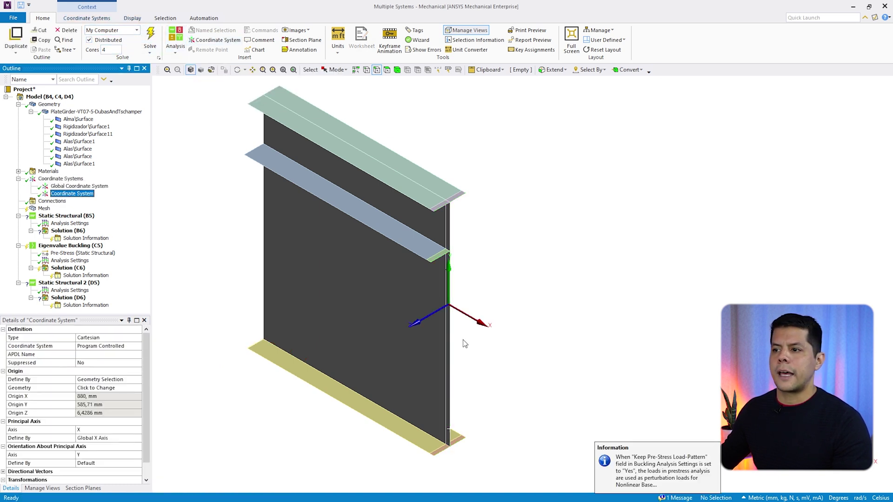
Examine the new coordinate system's origin and axes at the girder end and select the Model branch
click(237, 69)
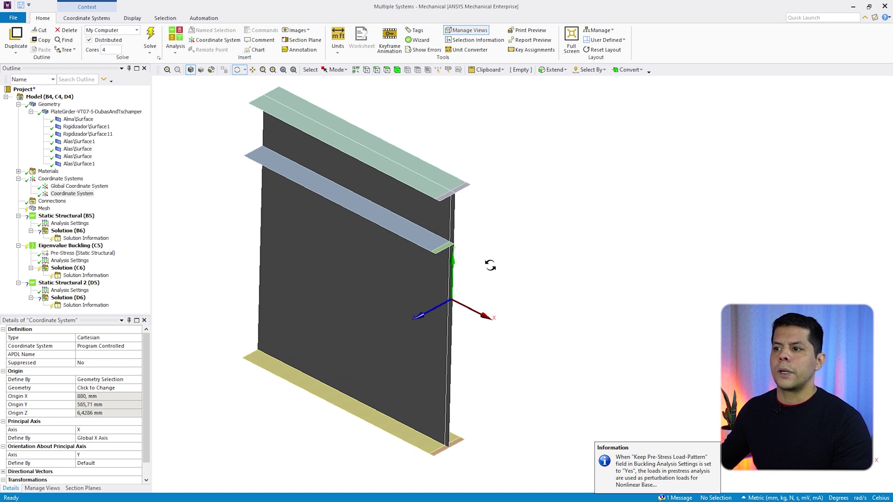
mouse_move(489, 263)
mouse_down()
mouse_move(585, 233)
mouse_move(494, 259)
mouse_up()
scroll(411, 208, up, 5)
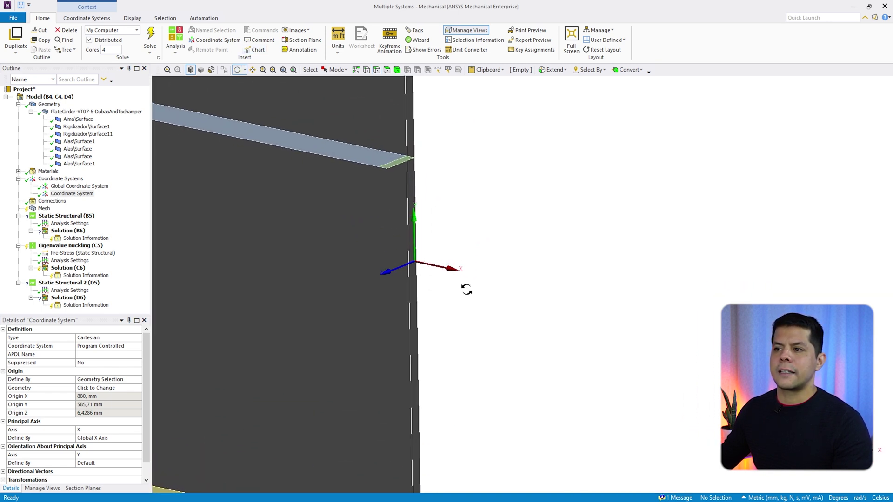
drag(465, 289, 534, 297)
scroll(637, 261, down, 3)
scroll(636, 261, down, 2)
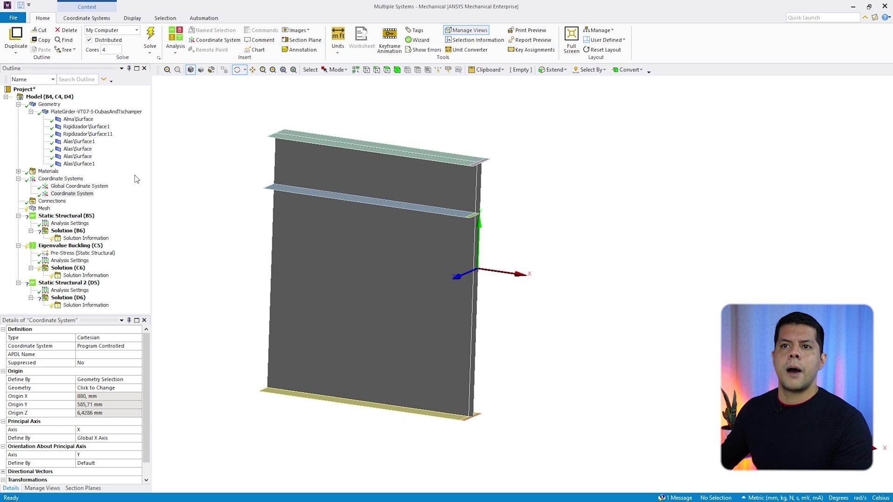
click(50, 96)
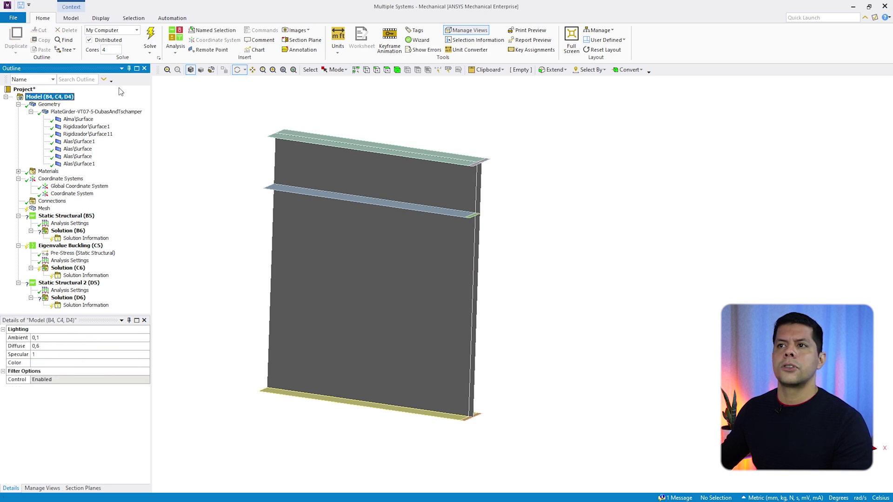
Add a symmetry region to the model, scoped to the seven flange, web and stiffener edges at the girder's +X end
click(70, 18)
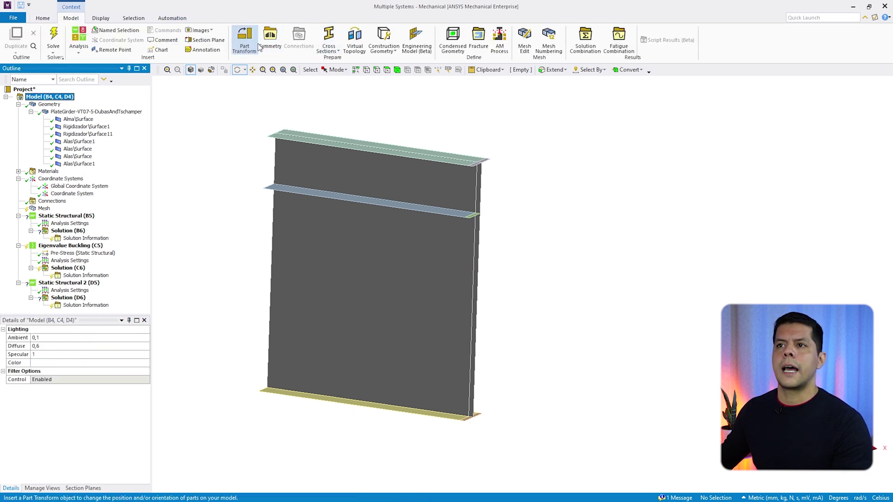
click(269, 40)
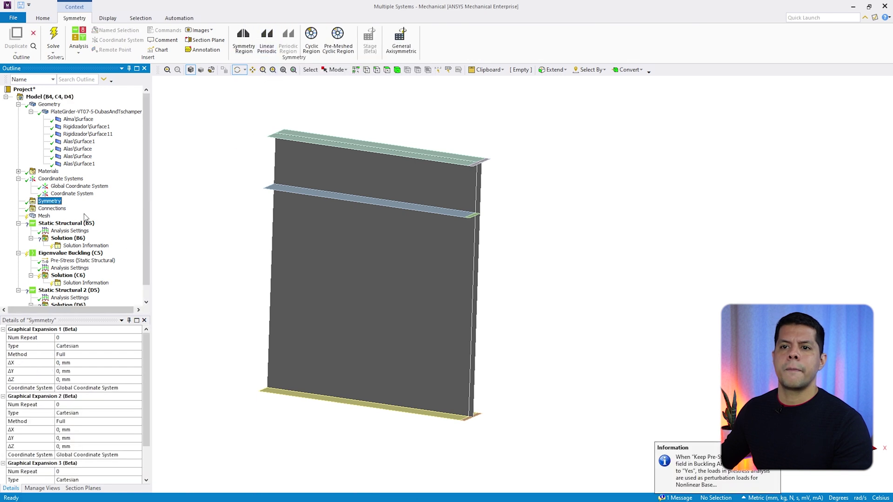
click(244, 41)
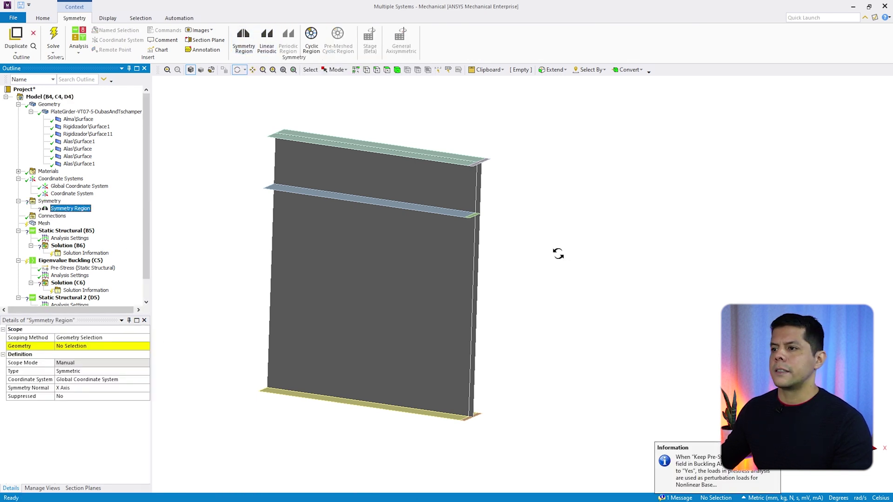
ctrl+middle_drag(558, 253, 707, 262)
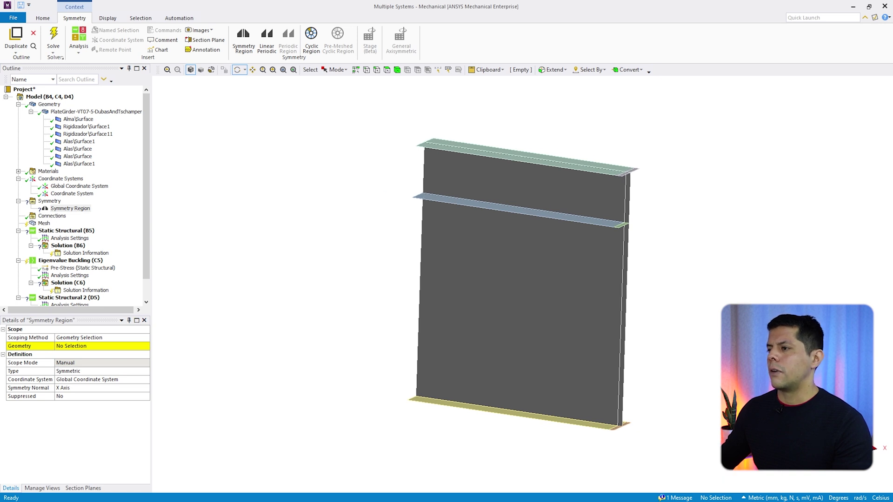
click(875, 448)
click(376, 69)
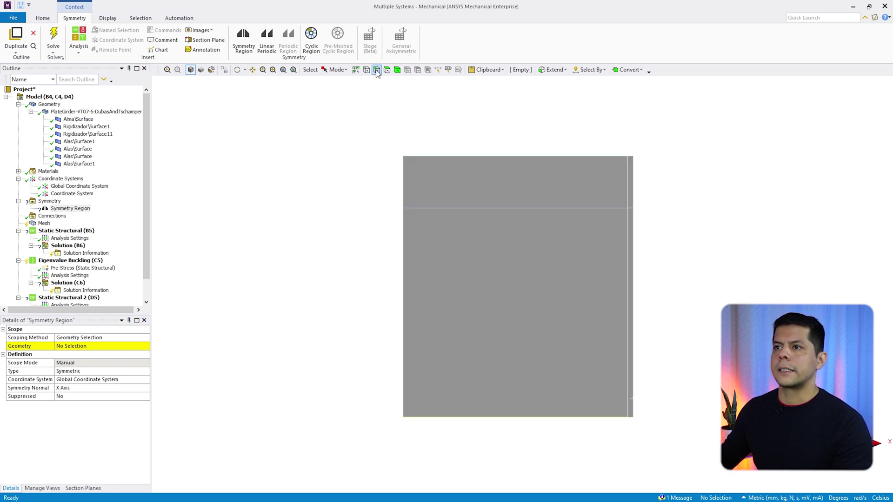
click(335, 69)
click(348, 89)
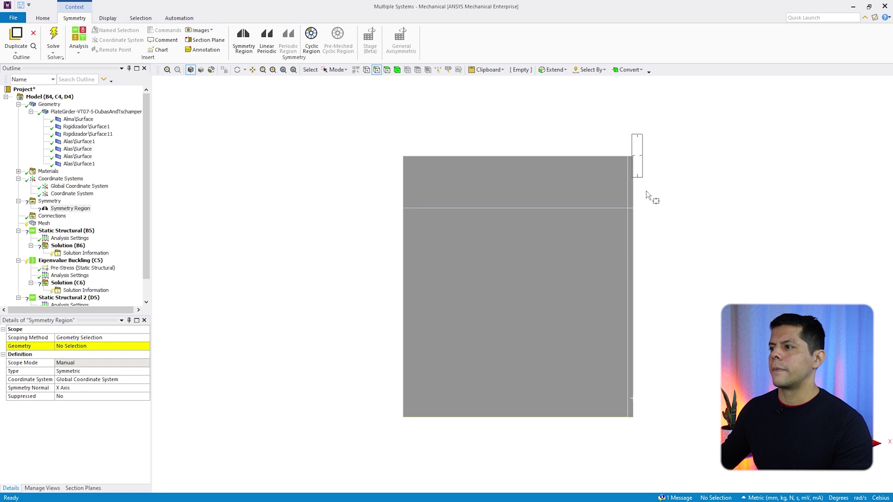
drag(647, 190, 689, 444)
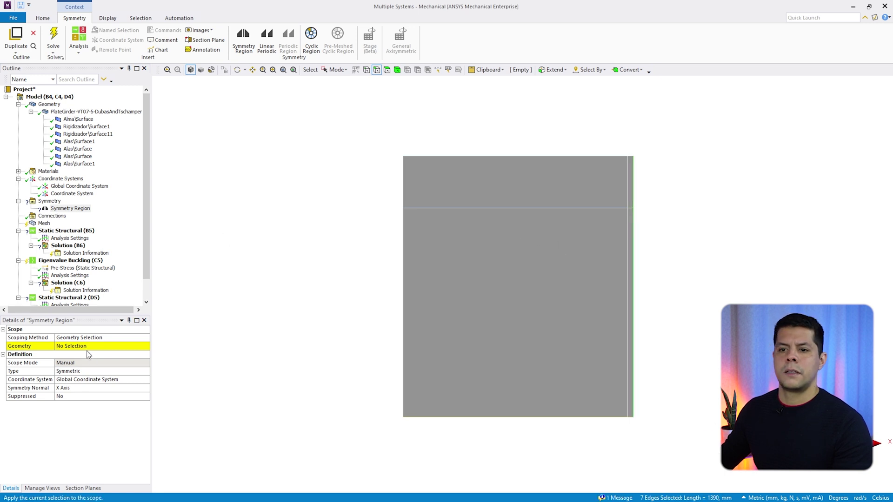
click(86, 347)
click(67, 346)
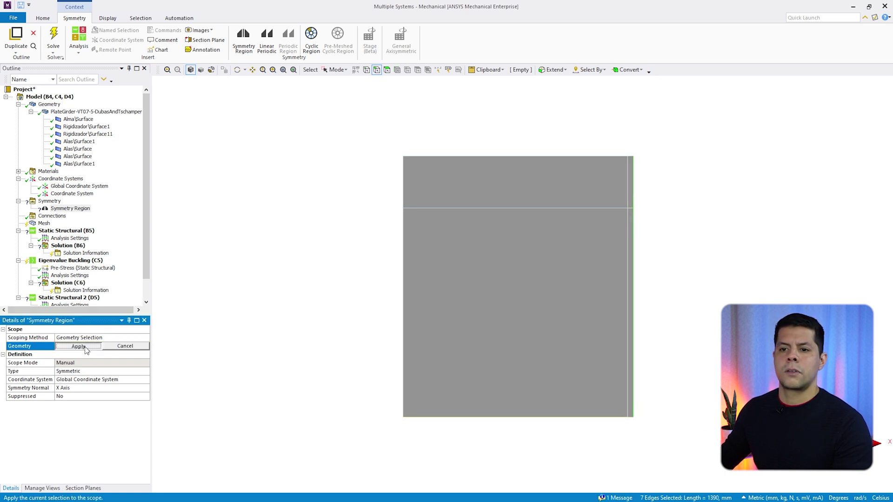
Reference the symmetry region to the custom Coordinate System and inspect its axes at the girder end
click(107, 381)
click(146, 381)
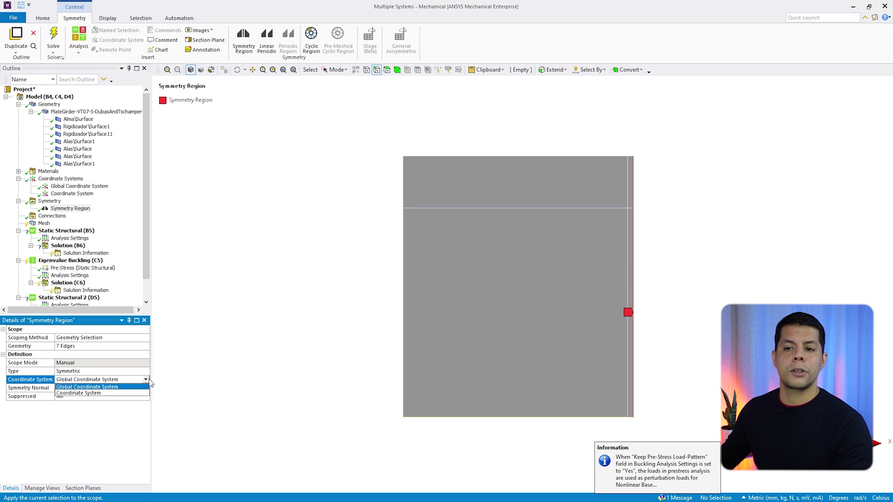
click(111, 394)
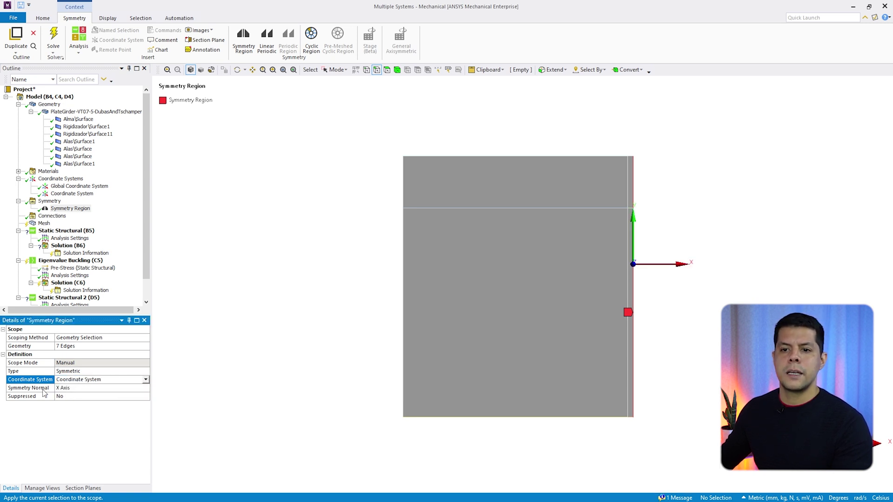
click(252, 70)
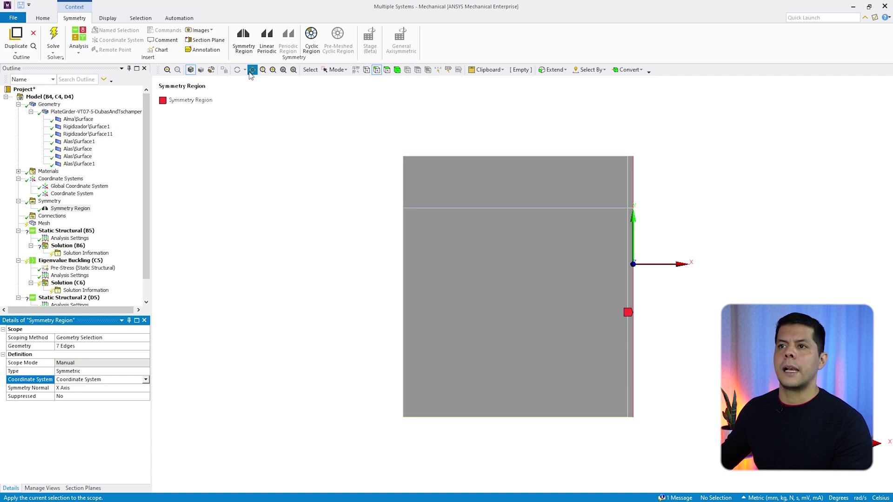
drag(559, 258, 500, 266)
click(236, 70)
drag(463, 235, 517, 232)
scroll(514, 244, down, 3)
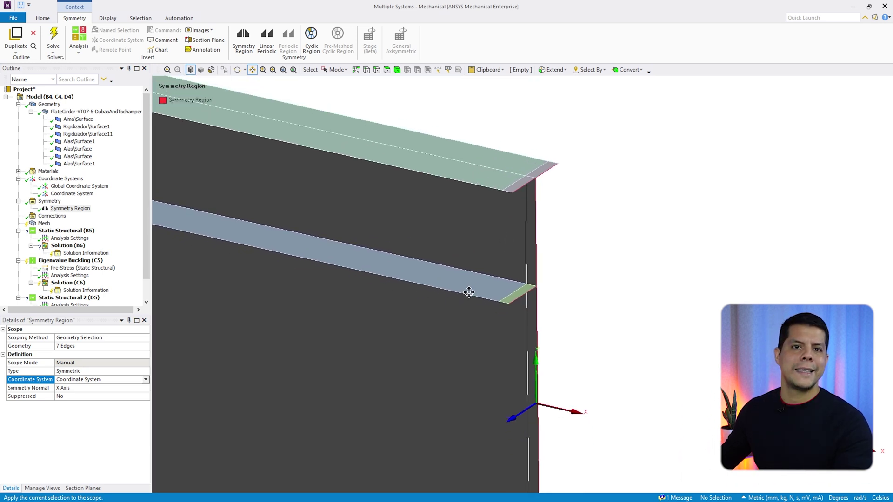
scroll(535, 295, down, 5)
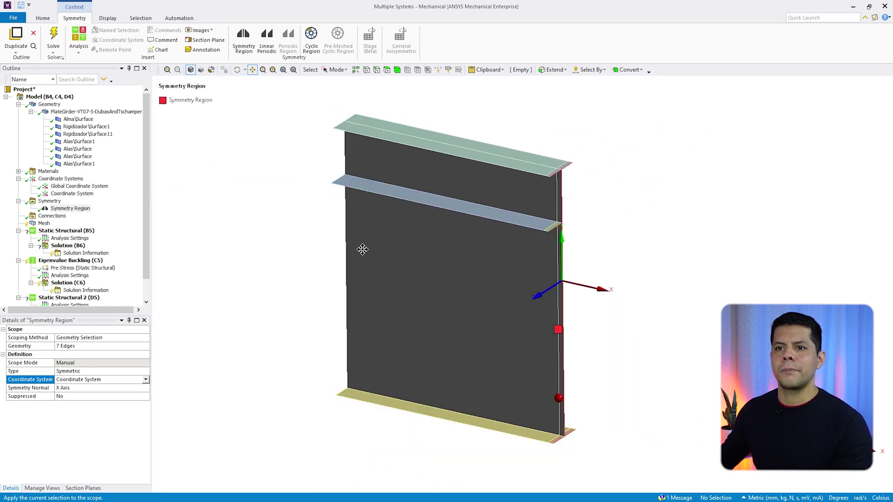
Set the mesh element size to 10 mm and the element order to Quadratic
click(53, 217)
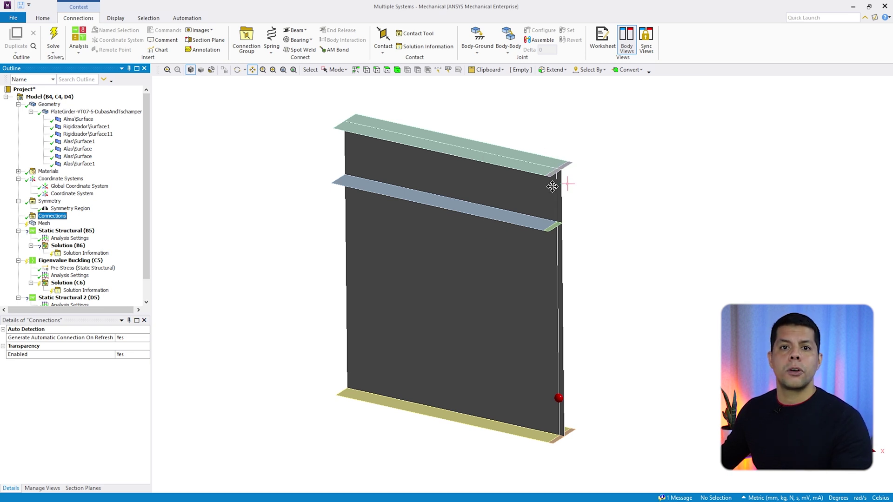
drag(522, 219, 545, 209)
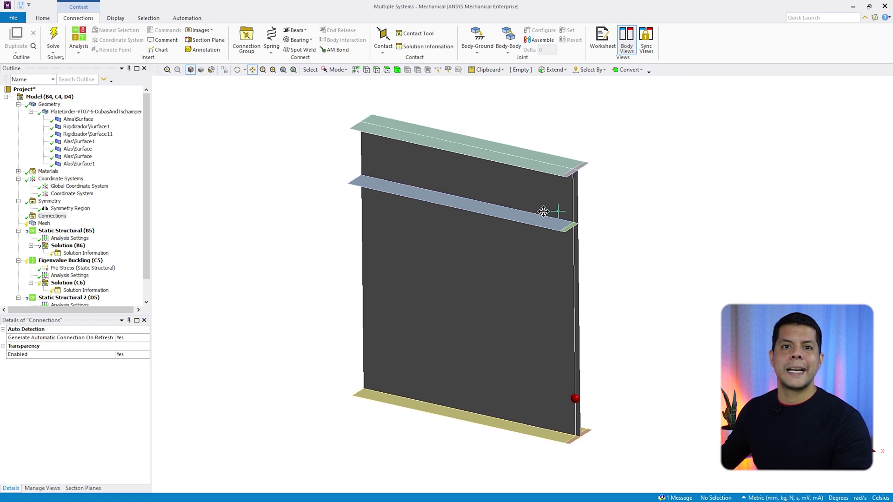
click(45, 224)
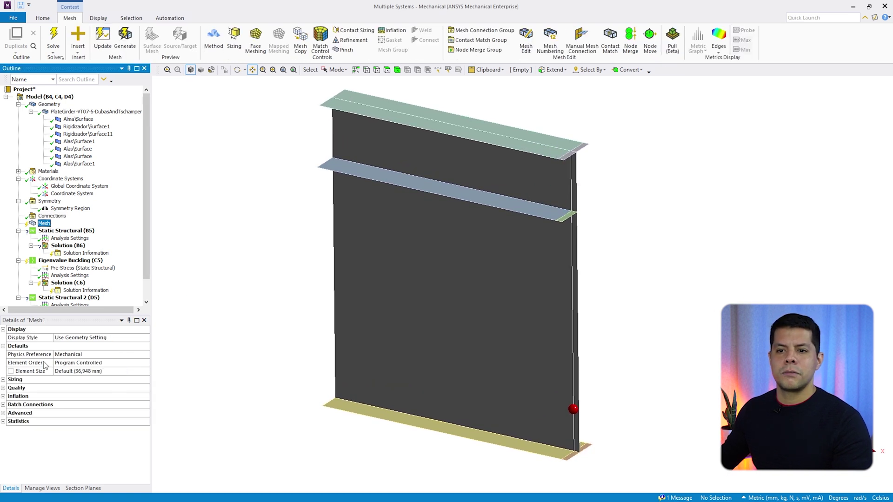
click(90, 371)
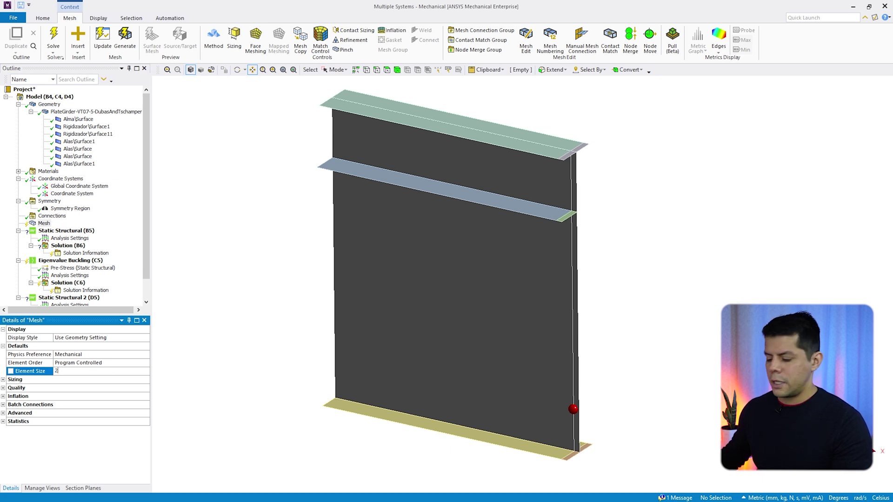
text(10)
key(Return)
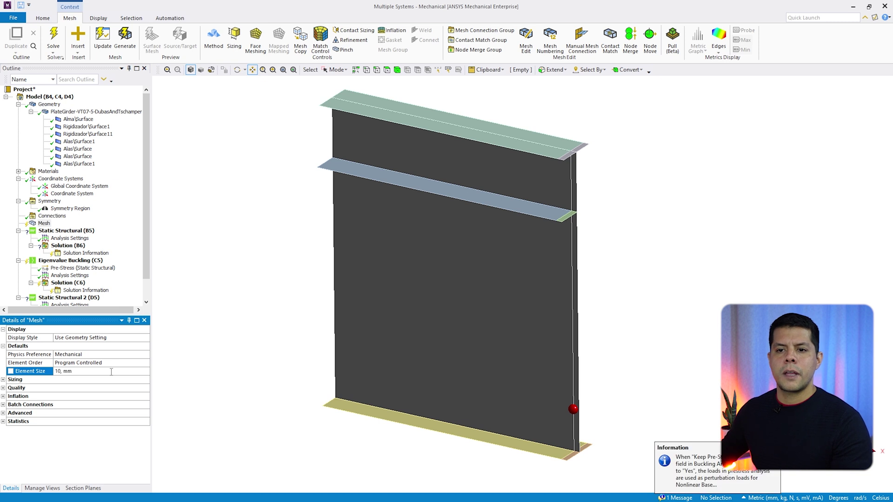
click(126, 362)
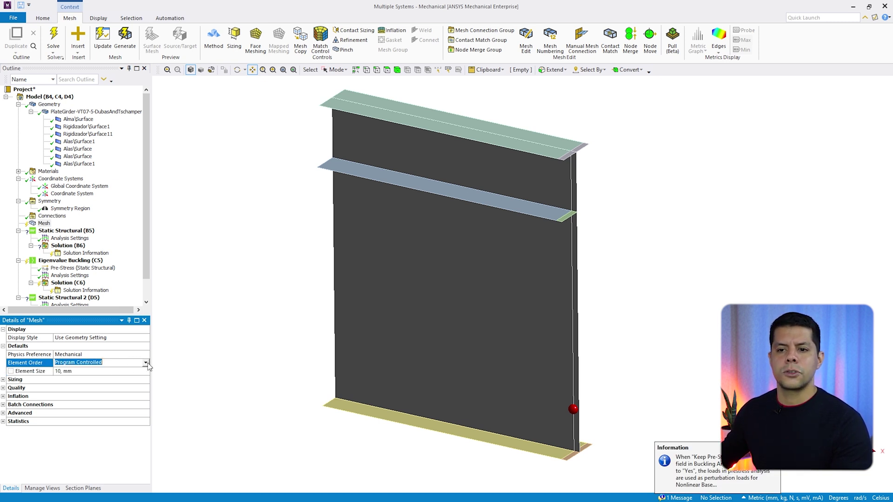
click(146, 363)
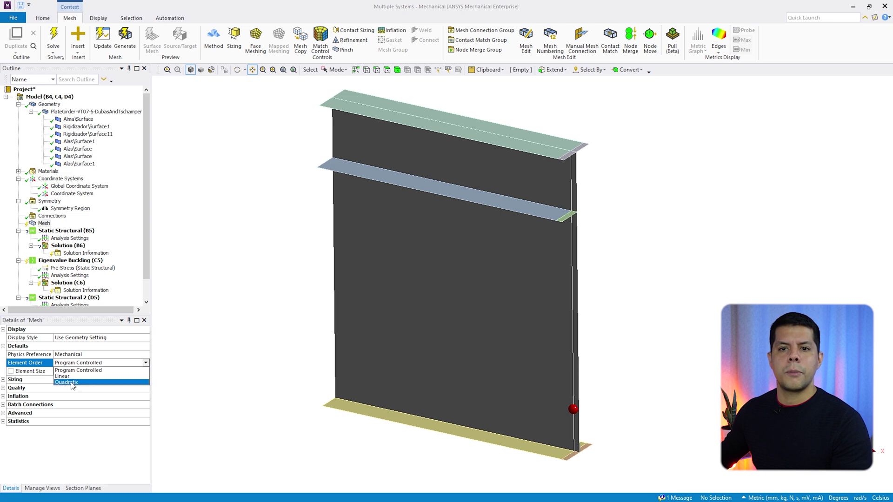
click(73, 382)
Generate the girder mesh and expand its node and element statistics
right_click(44, 224)
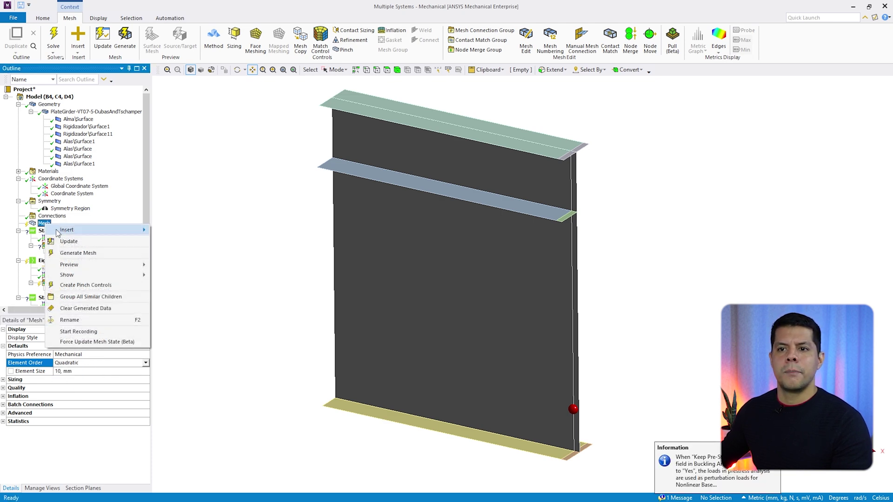
click(78, 253)
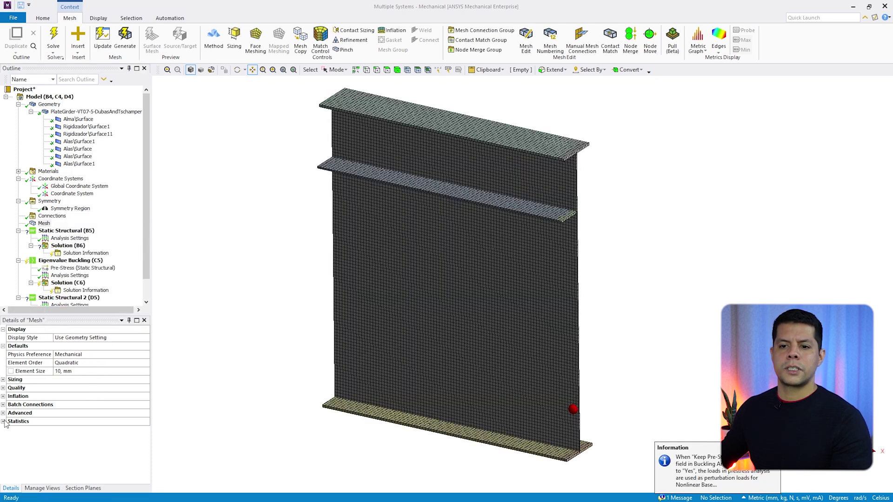
click(4, 422)
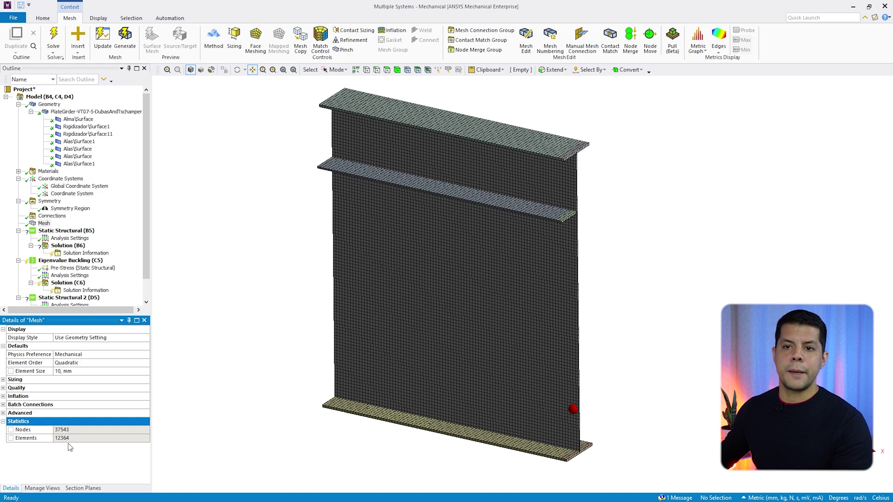
Set the solver units to Manual with the nmm unit system in the Analysis Settings of all three analyses together
click(144, 208)
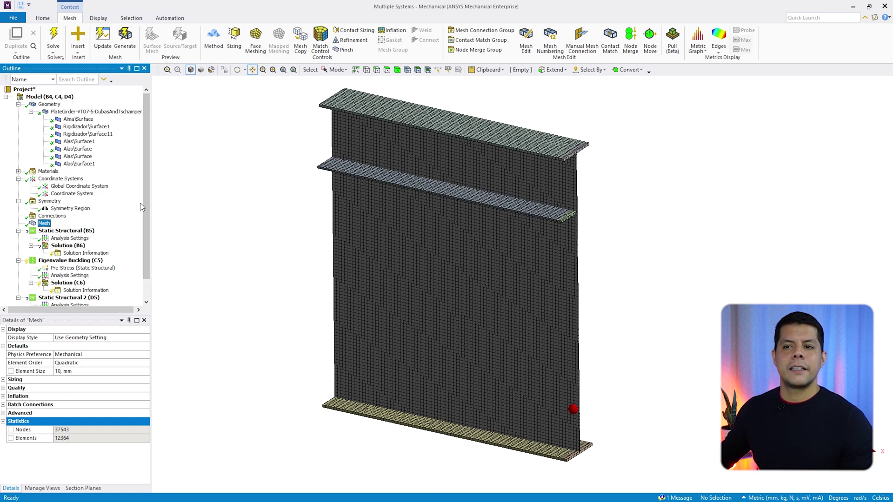
drag(142, 203, 151, 229)
scroll(152, 229, down, 1)
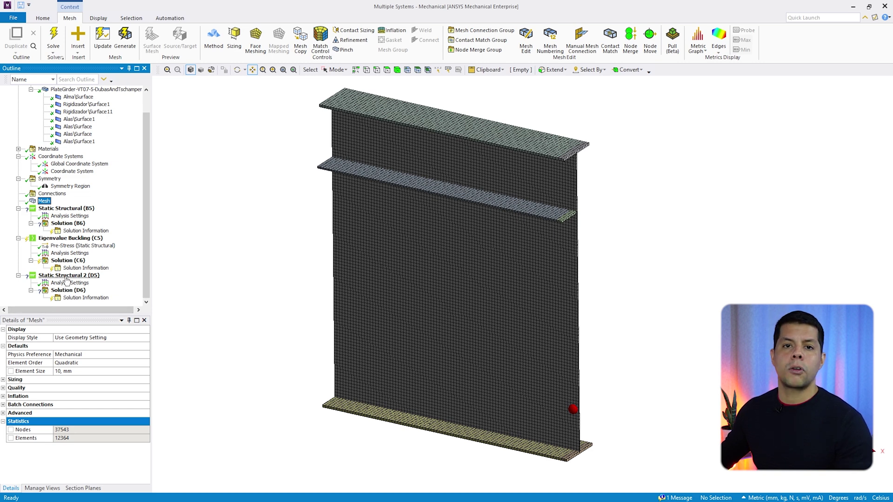
click(70, 216)
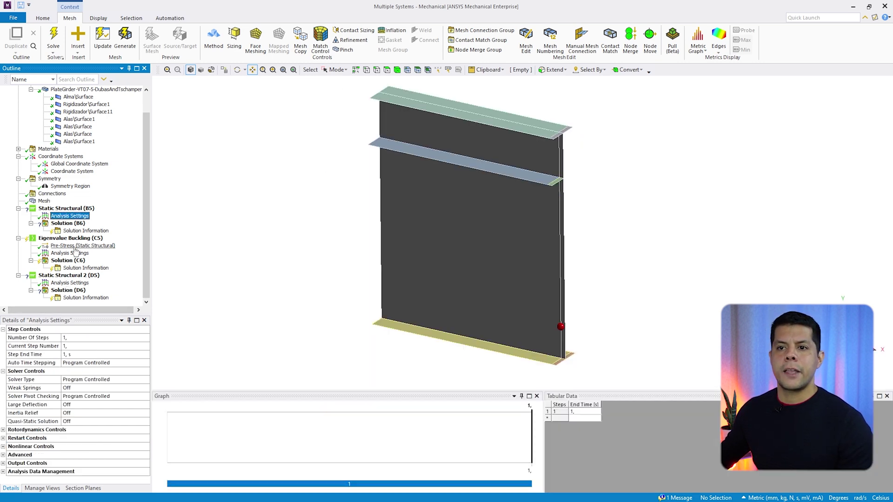
ctrl+click(70, 283)
ctrl+click(72, 251)
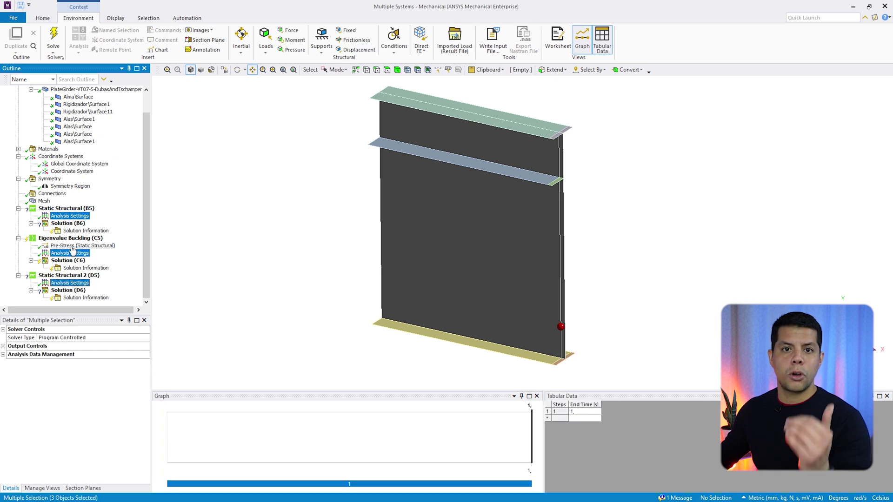
click(3, 355)
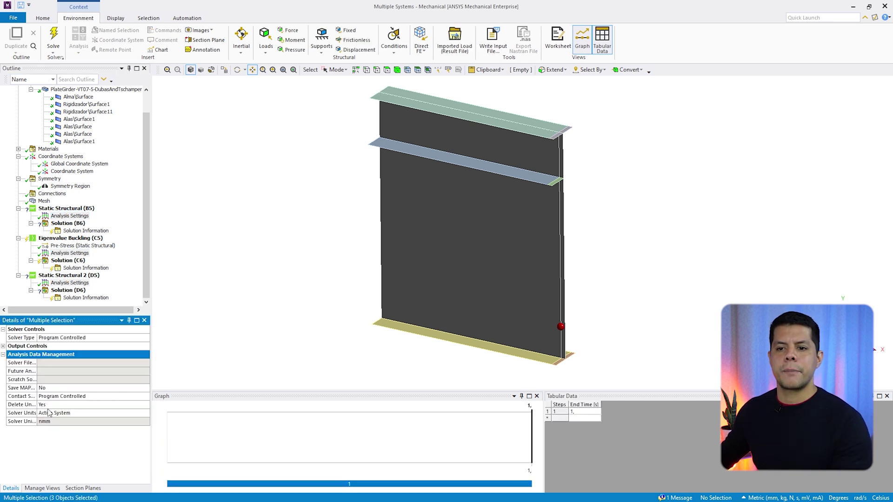
drag(36, 415, 68, 416)
click(99, 416)
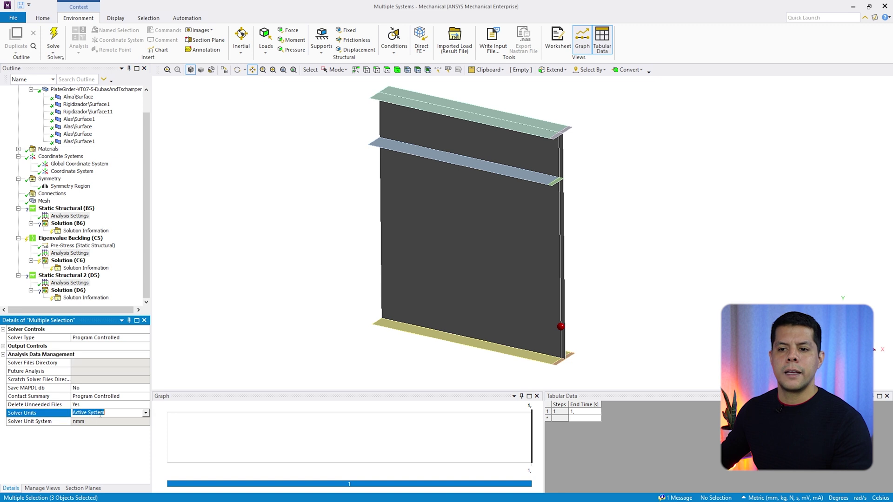
click(87, 422)
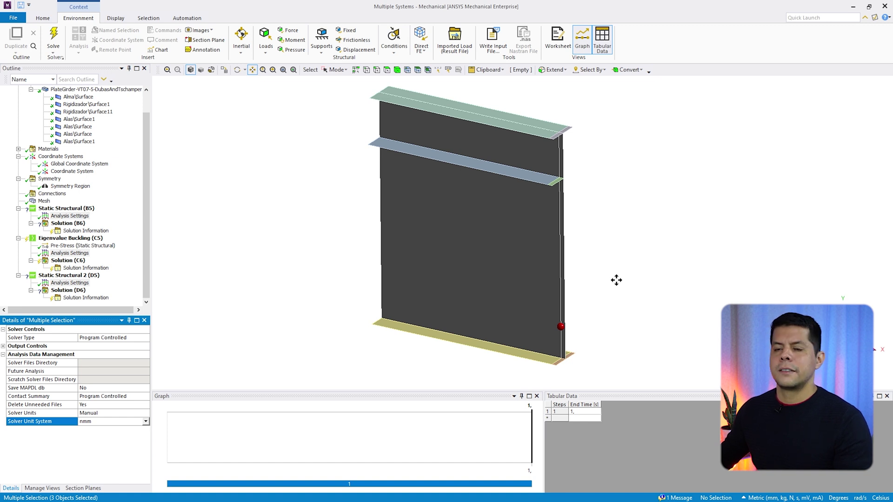
Insert a displacement support in Static Structural (B5), scoped to the seven edges at the girder's -X end
click(66, 209)
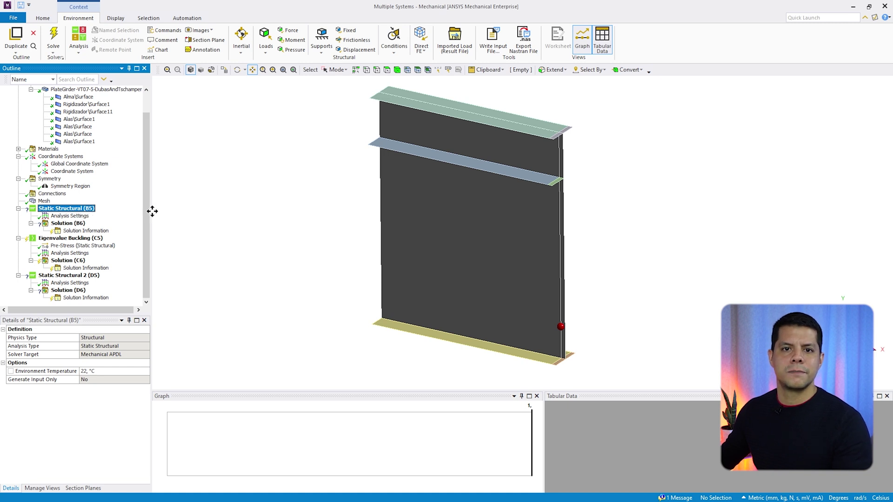
drag(463, 185, 439, 191)
click(377, 69)
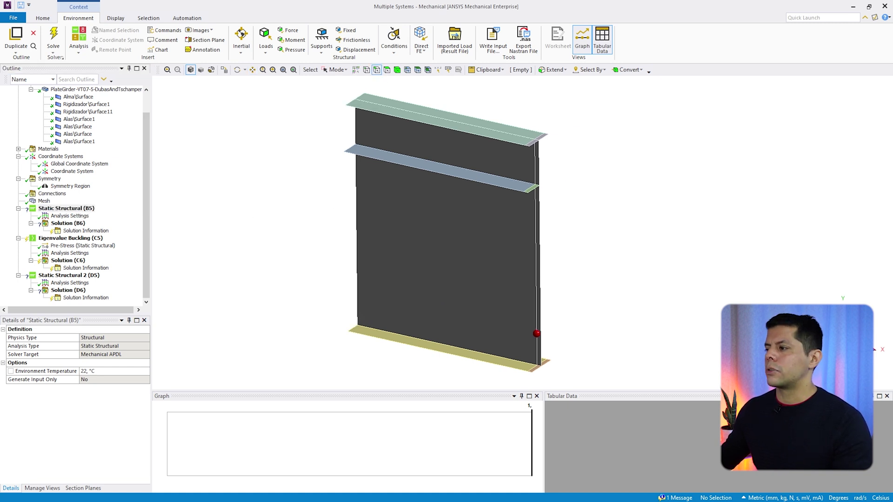
key(1)
drag(293, 96, 351, 389)
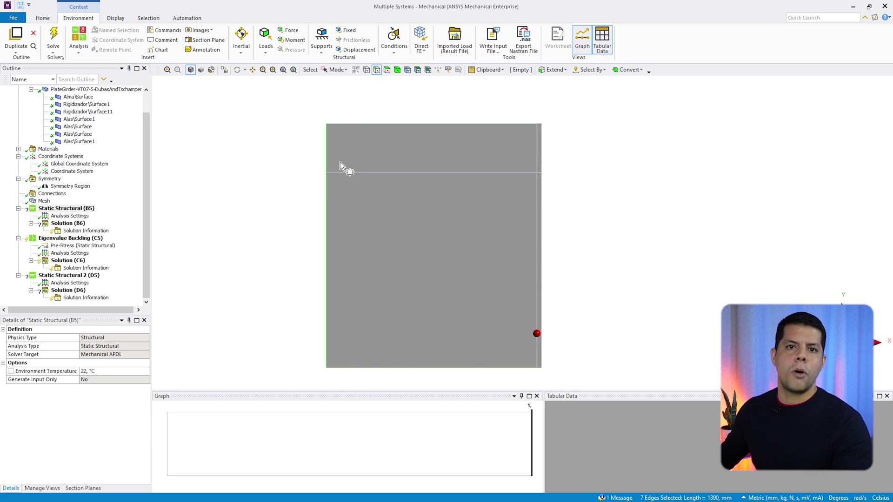
click(237, 70)
drag(459, 249, 423, 275)
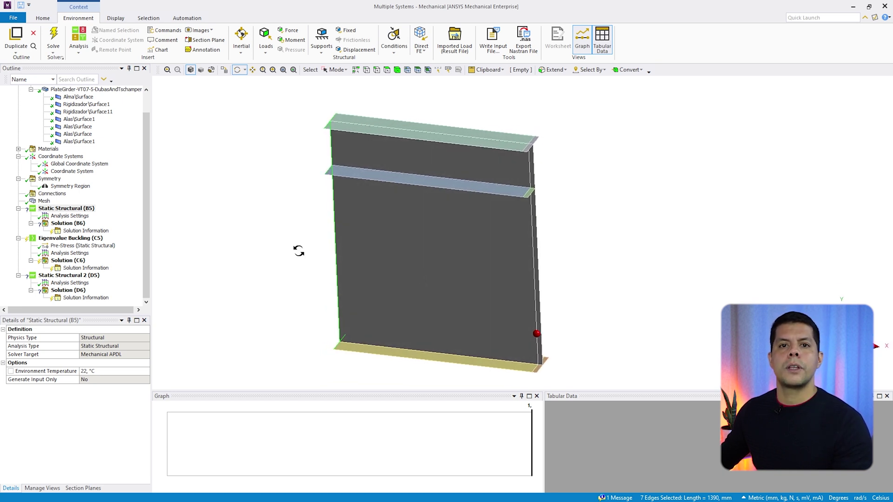
click(355, 50)
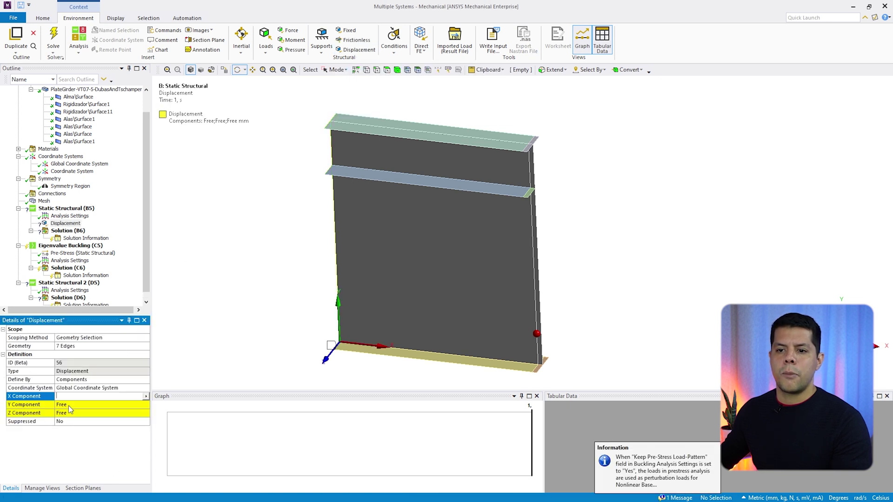
Set the displacement support's Y and Z components to 0 mm, leaving the X component free
click(70, 405)
key(Return)
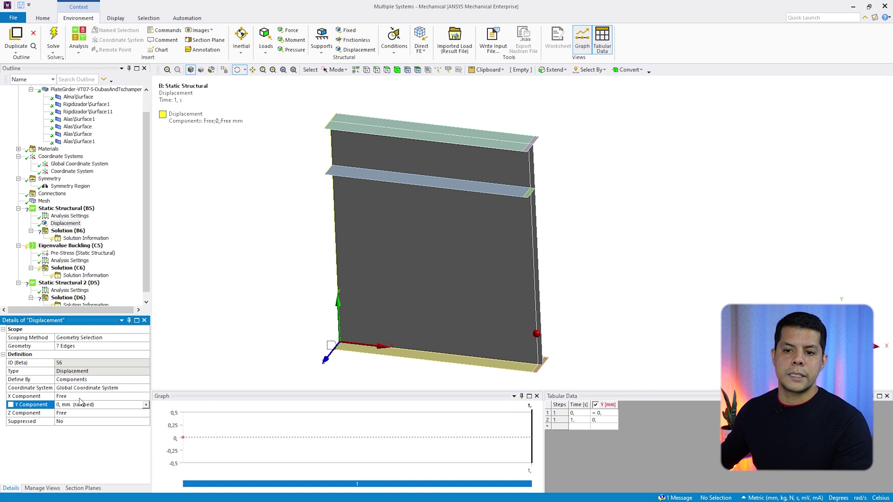
click(69, 414)
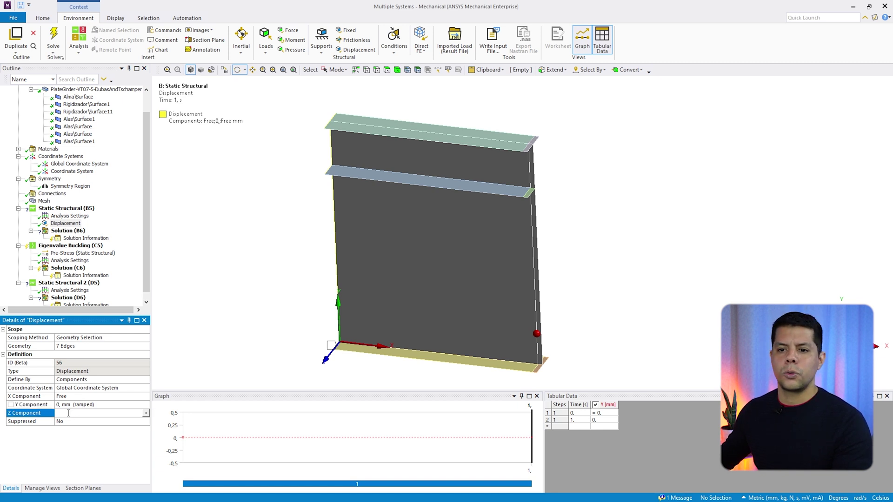
key(Return)
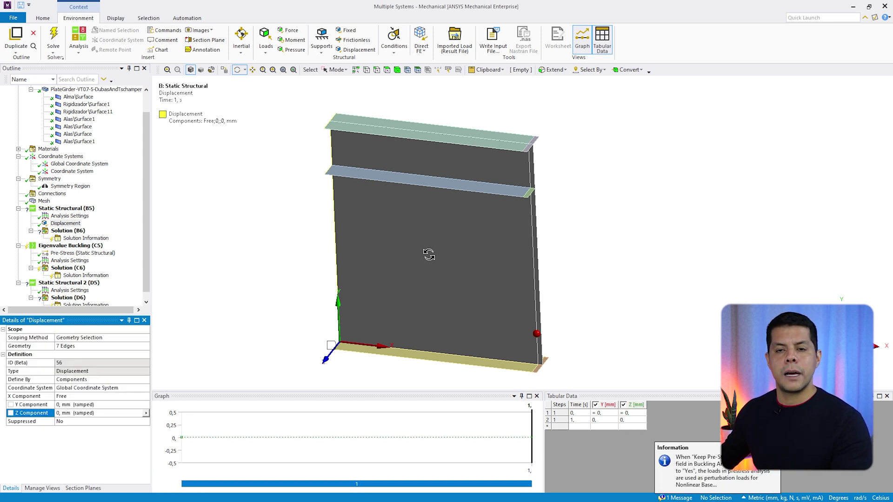
Insert a remote displacement in Static Structural (B5), scoped to the two small end faces of the upper flange at the girder's +X end
drag(427, 249, 416, 251)
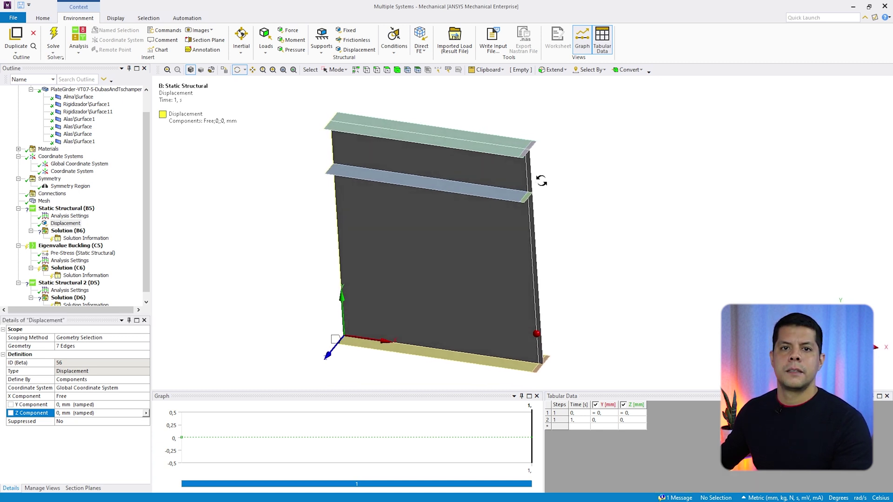
shift+middle_drag(521, 151, 540, 237)
scroll(539, 236, up, 2)
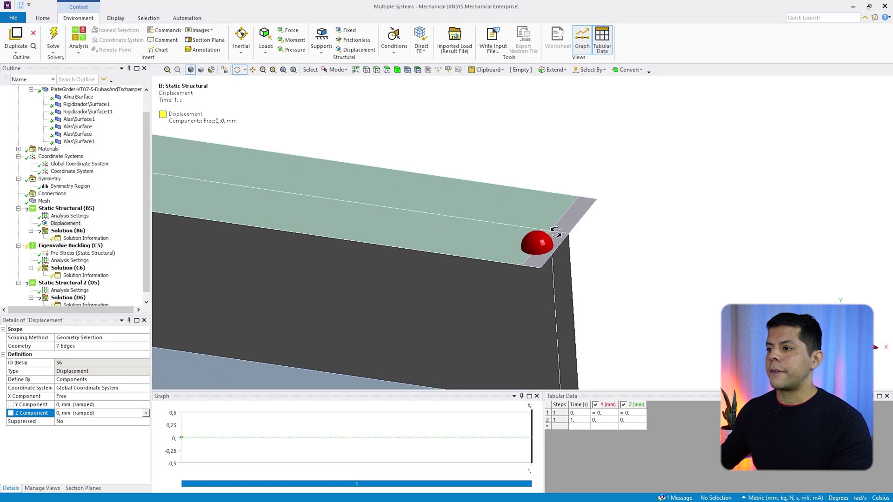
scroll(537, 242, up, 2)
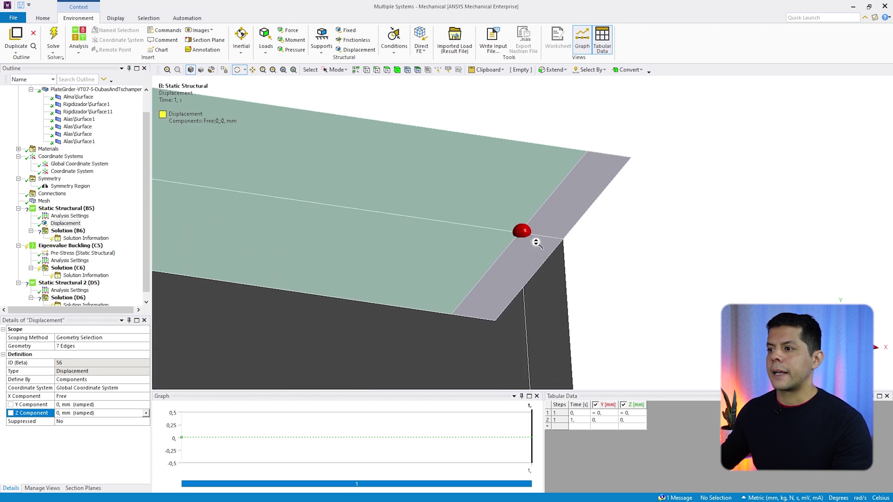
click(386, 69)
click(336, 69)
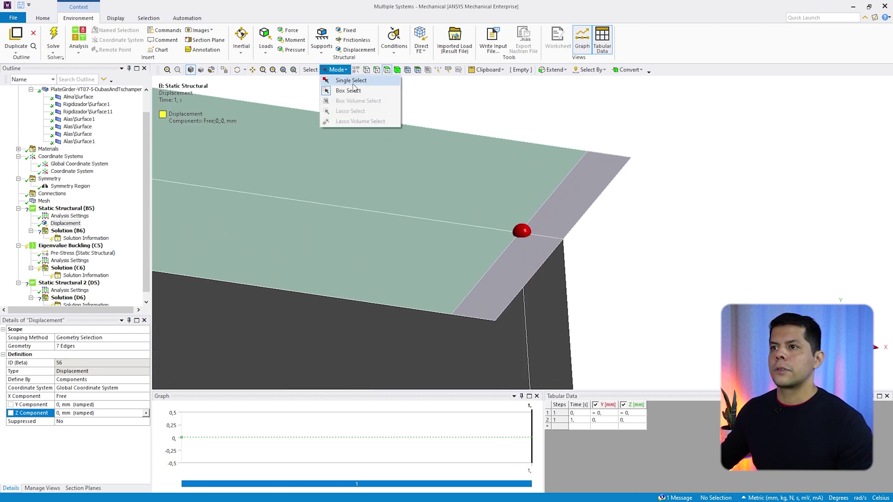
click(353, 80)
click(512, 263)
ctrl+click(560, 199)
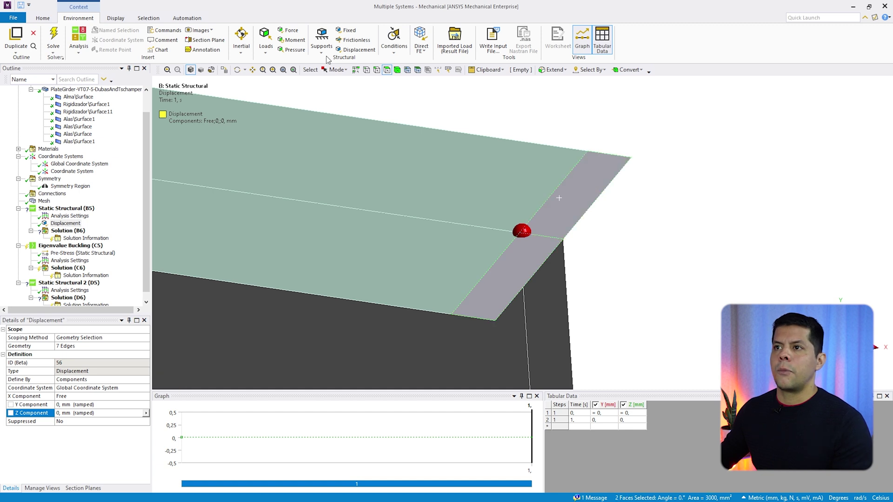
click(321, 39)
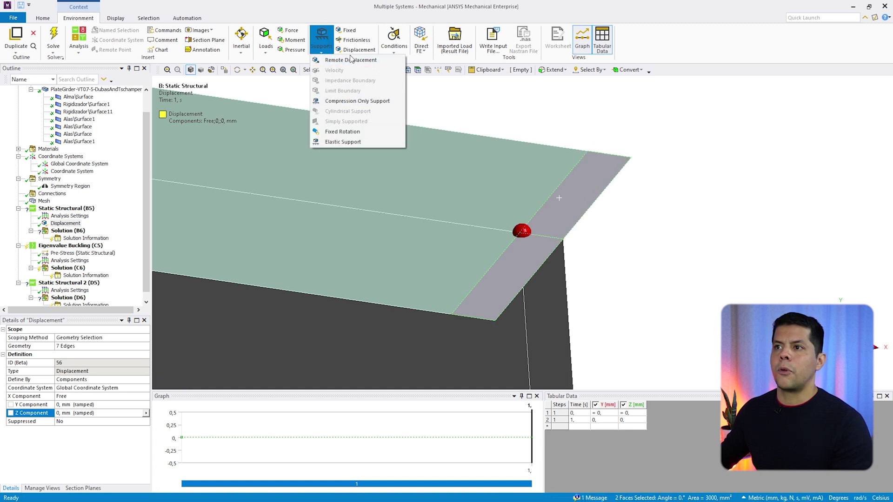
click(350, 60)
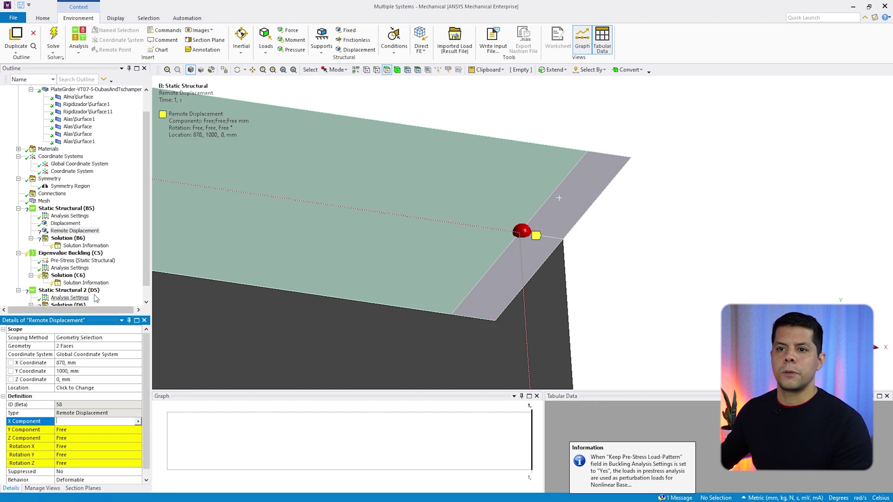
Set the remote displacement's X and Z components to 0 mm and its X, Y and Z rotations to 0°, leaving the Y component free
scroll(148, 379, down, 1)
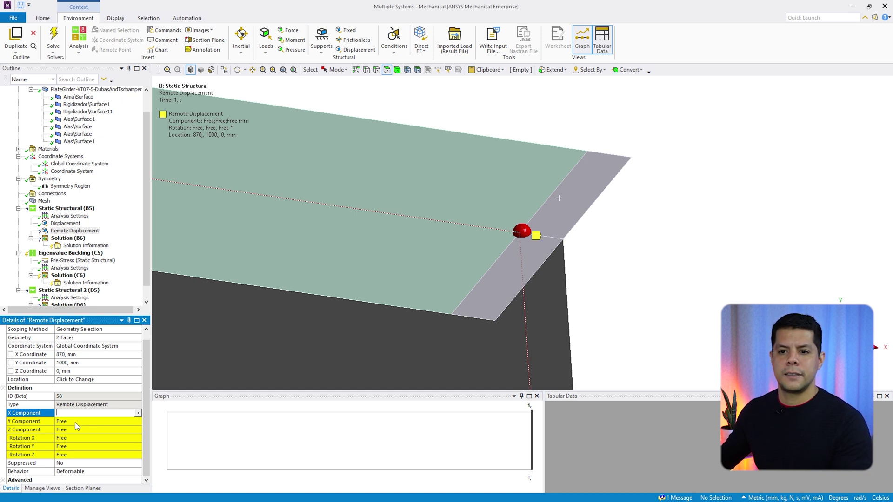
text(0)
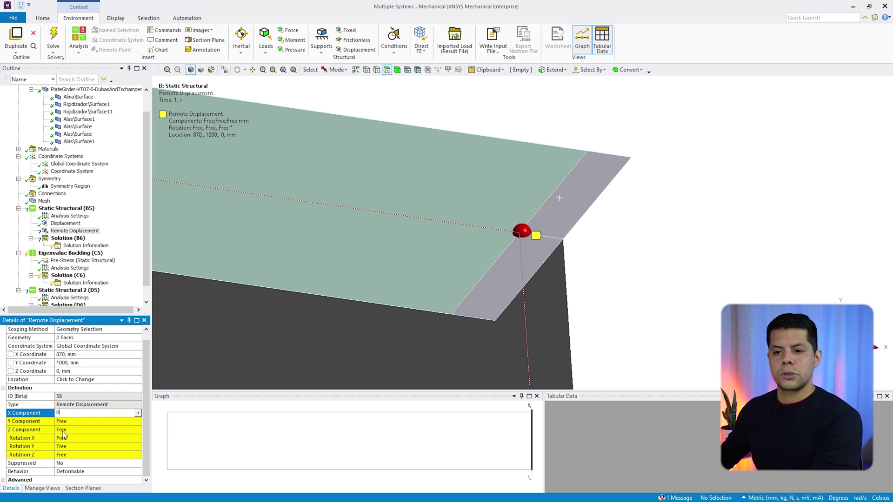
click(66, 433)
click(65, 439)
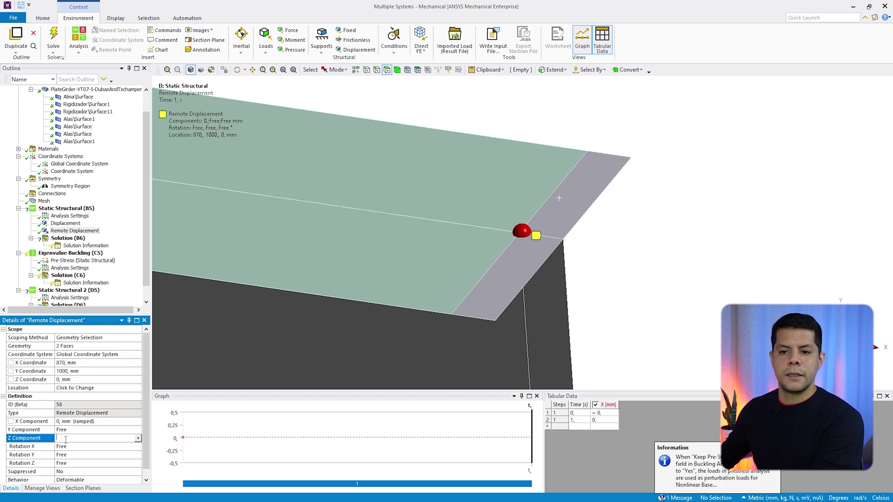
text(0)
click(66, 447)
text(0)
click(66, 455)
text(0)
click(67, 463)
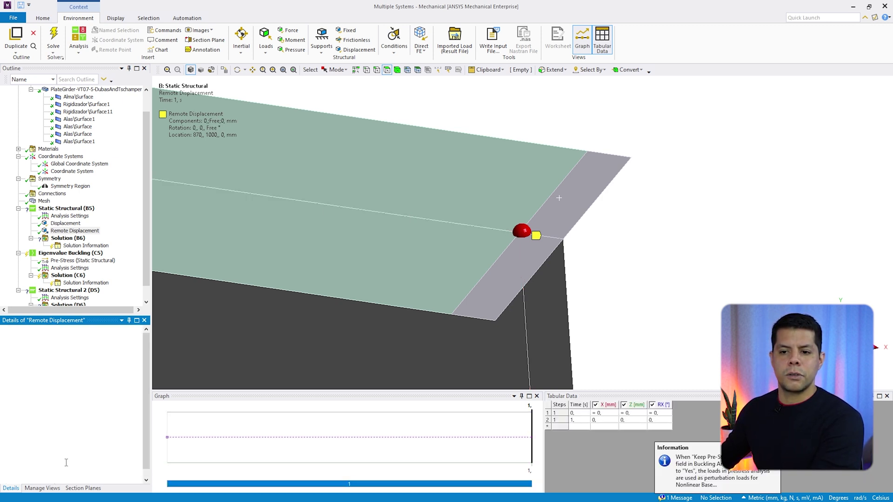
text(0)
key(Return)
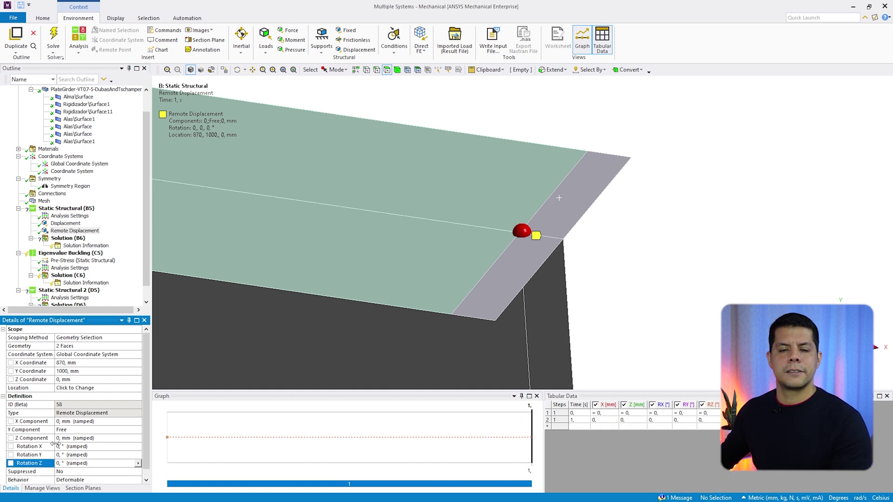
Set the remote displacement's behavior to Rigid
scroll(49, 463, down, 1)
click(44, 472)
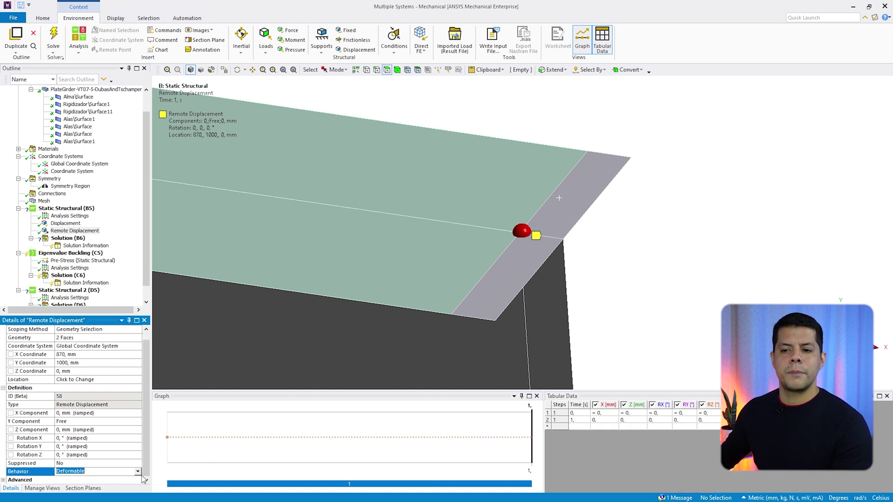
click(138, 472)
click(88, 486)
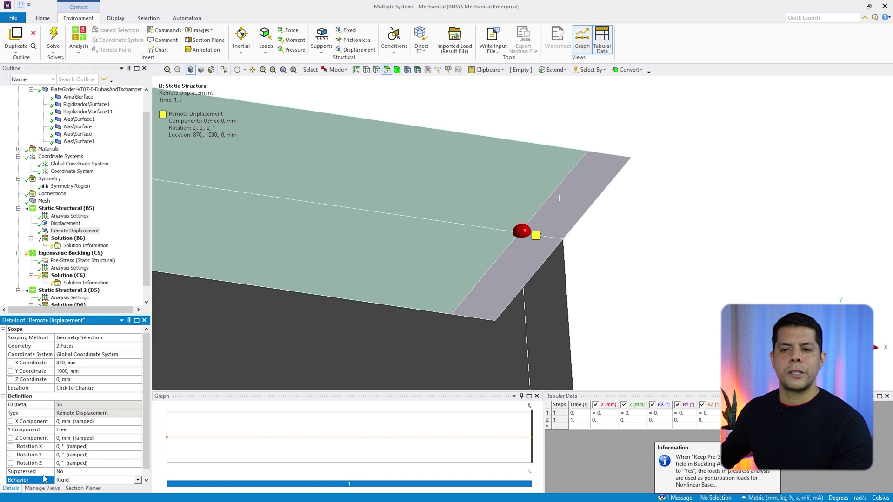
Promote the remote displacement to a remote point and rename that point NodoCarga
click(87, 232)
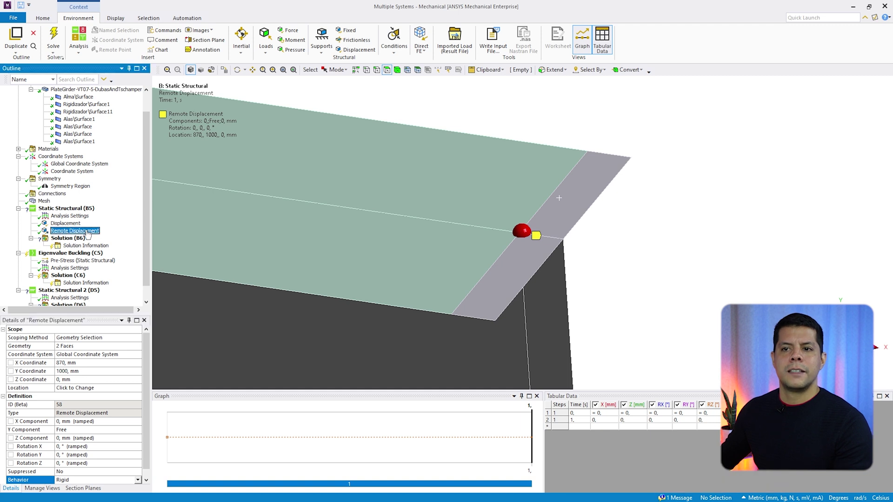
right_click(75, 233)
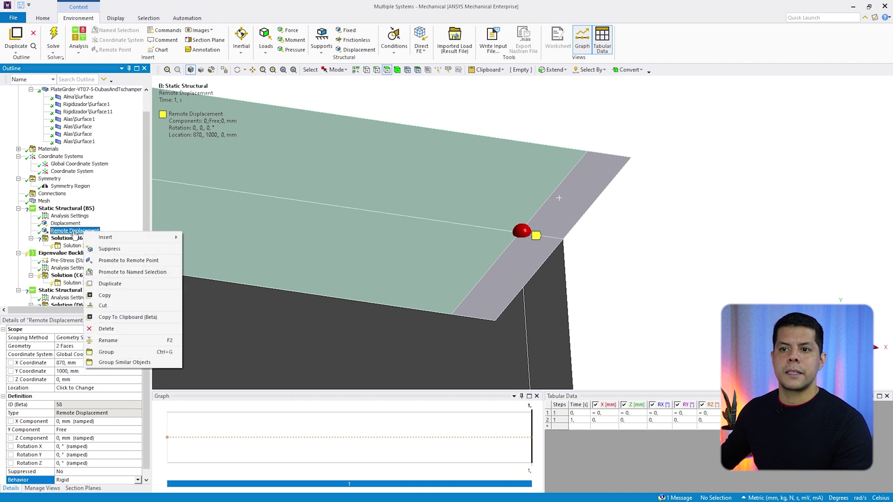
click(127, 261)
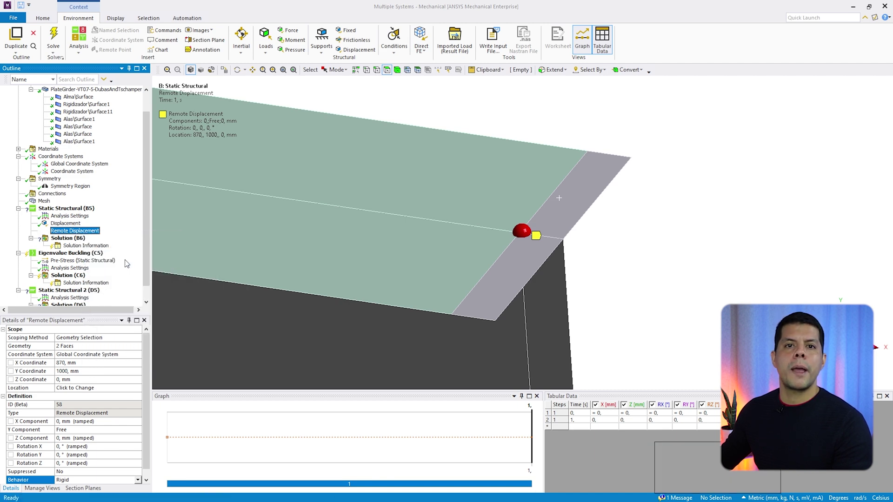
click(70, 187)
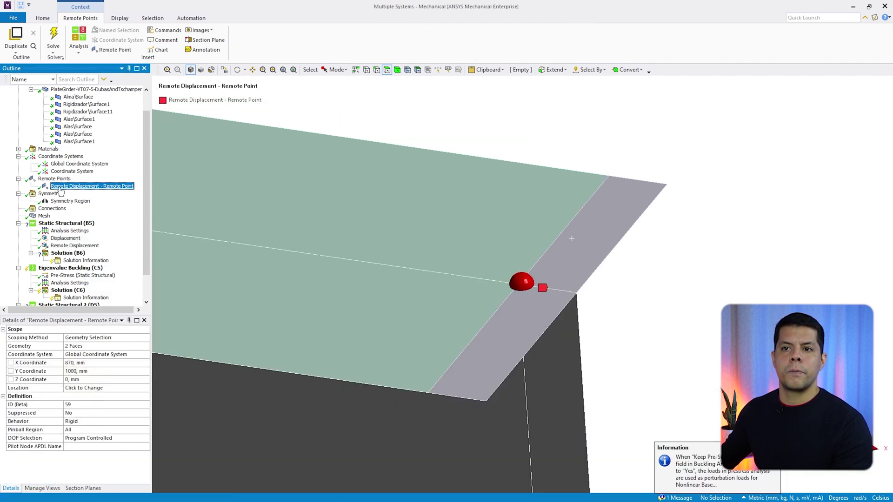
click(75, 187)
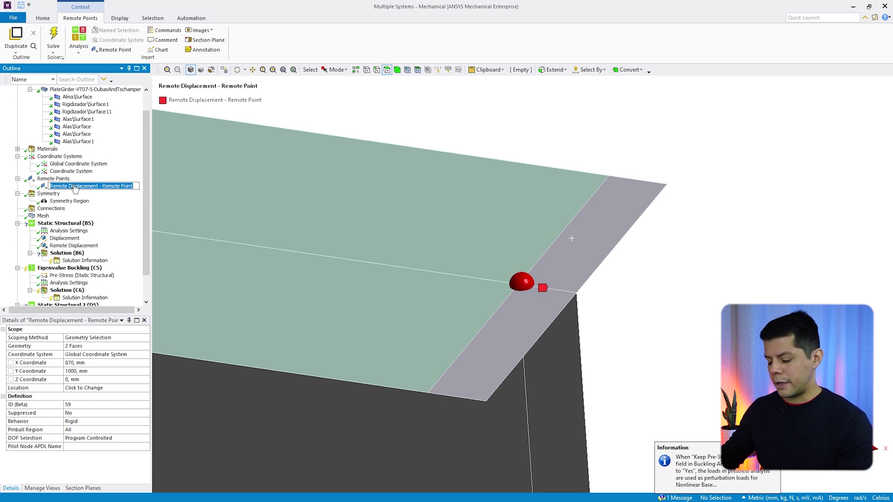
text(NodoC)
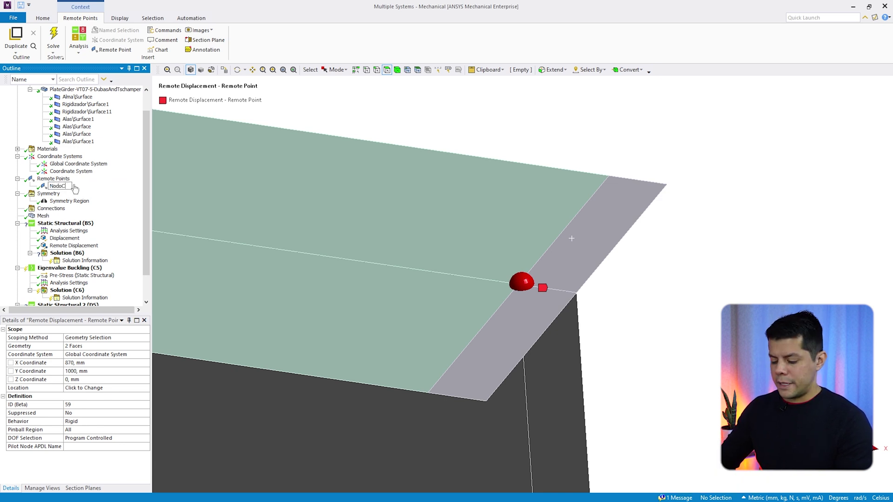
text(arga)
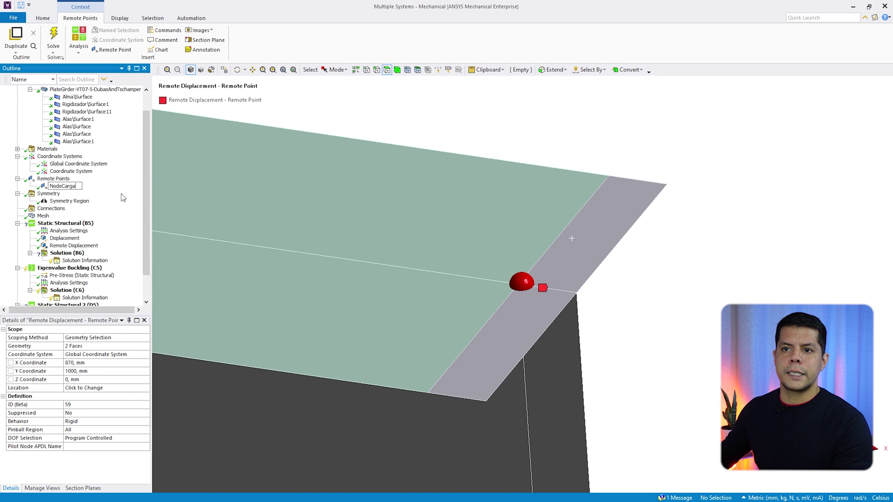
key(Return)
Insert a remote force in Static Structural (B5), scoped to the remote point NodoCarga
scroll(87, 209, down, 1)
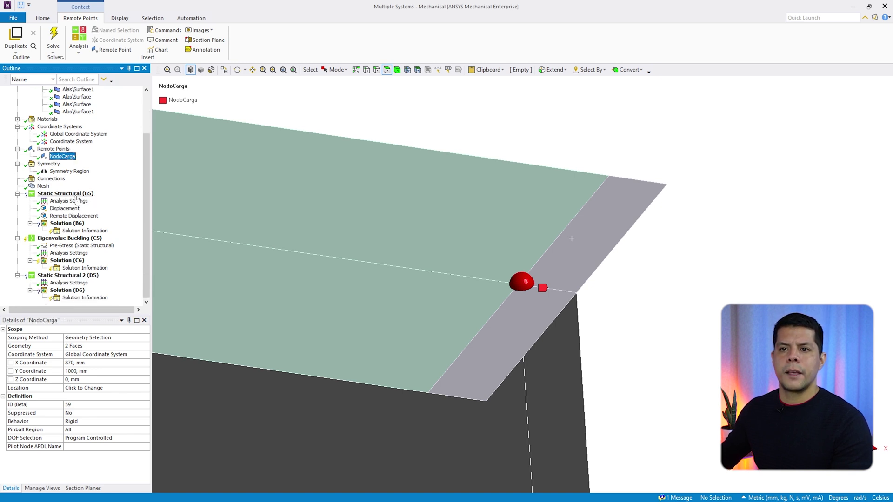
drag(74, 194, 228, 140)
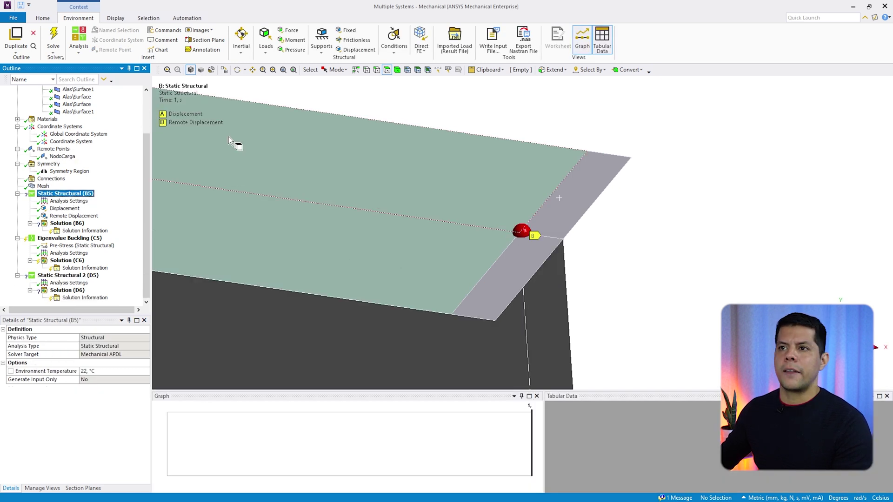
click(266, 50)
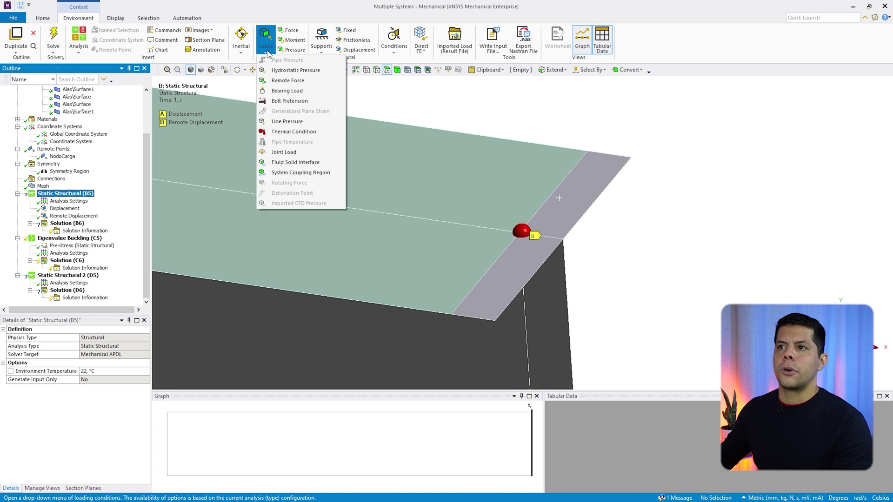
click(288, 81)
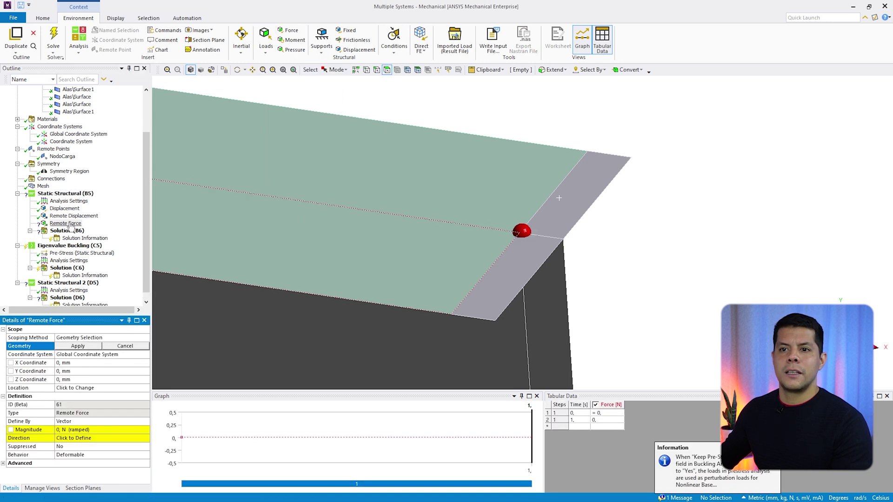
click(88, 338)
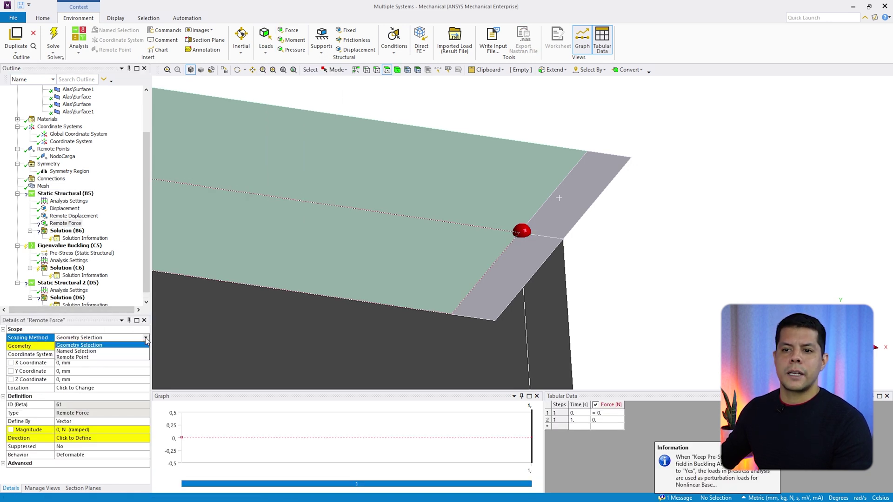
click(114, 338)
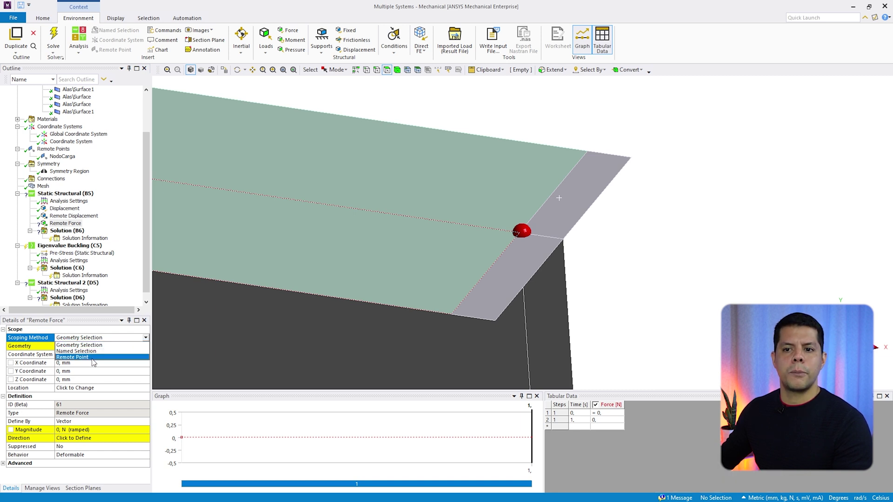
click(94, 358)
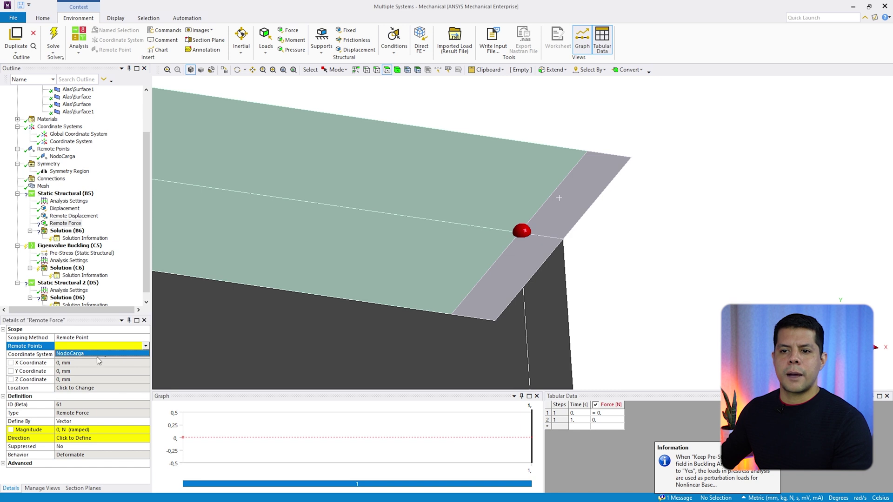
click(95, 354)
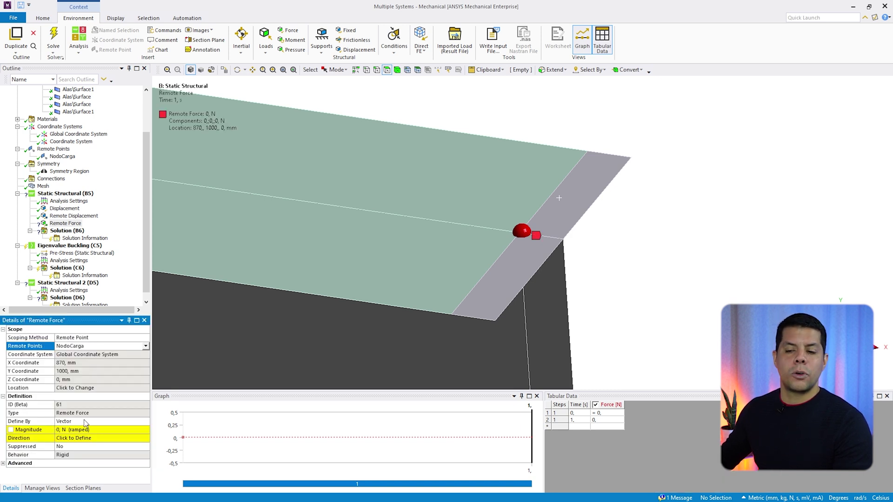
Define the remote force by components and set its Y component to -1 N
click(85, 422)
click(93, 429)
click(94, 438)
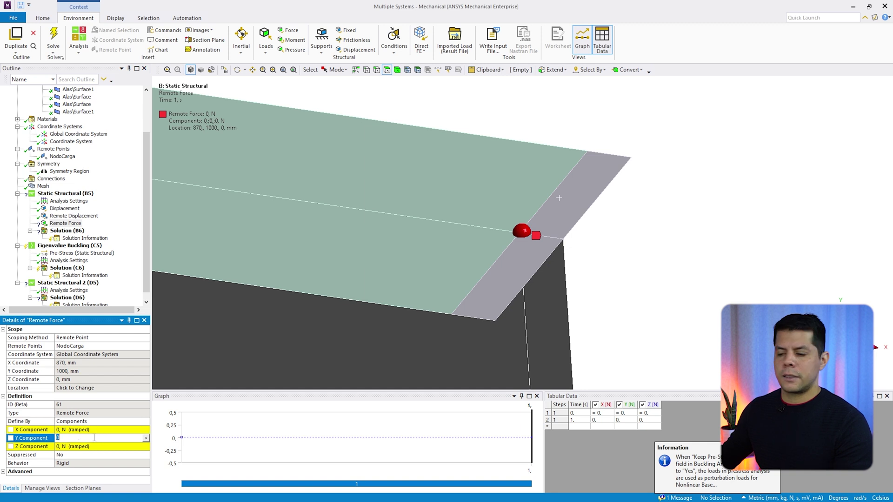
key(Return)
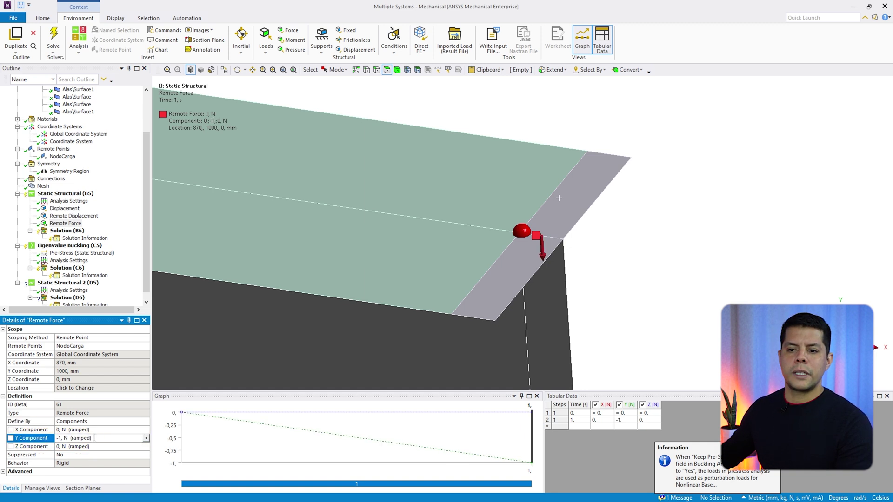
scroll(513, 198, down, 2)
scroll(513, 198, down, 3)
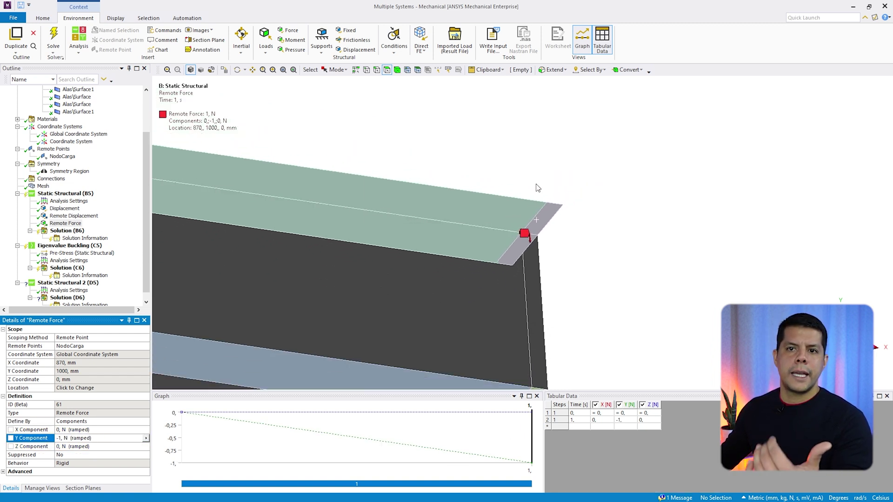
Solve the Eigenvalue Buckling (C5) analysis with its existing analysis settings
click(252, 69)
drag(368, 200, 546, 156)
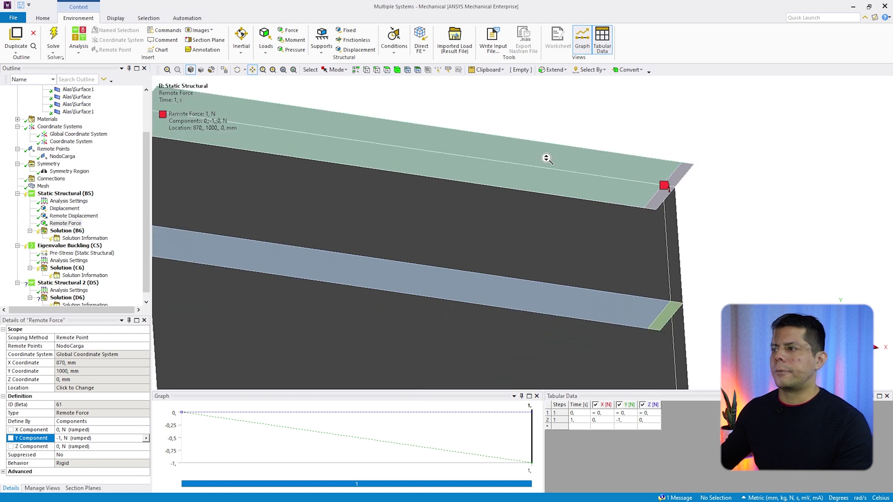
scroll(546, 156, down, 2)
click(70, 246)
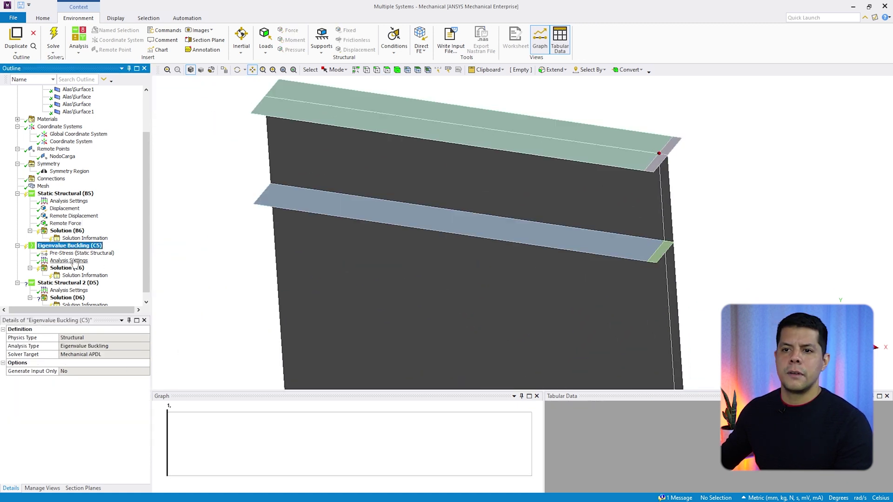
click(72, 261)
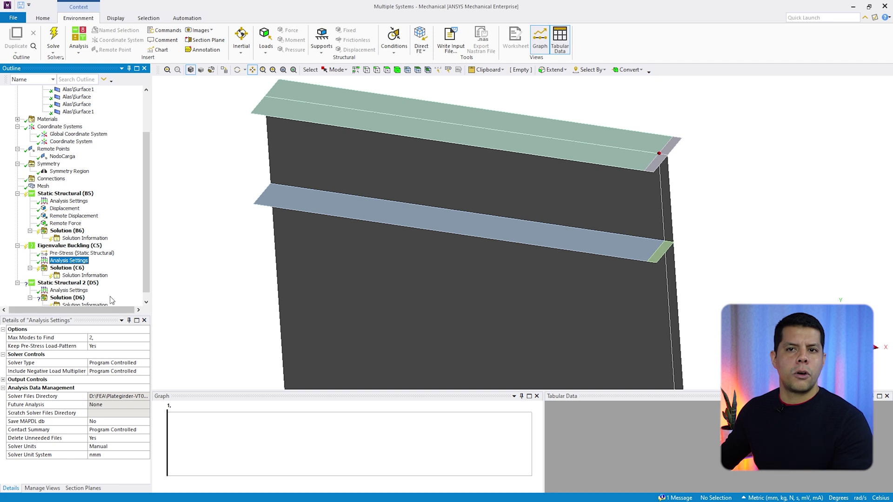
right_click(75, 247)
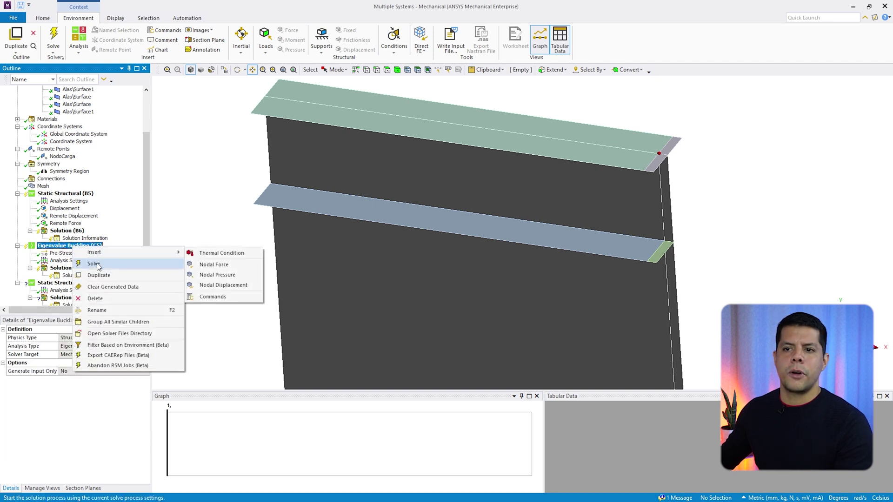
click(98, 265)
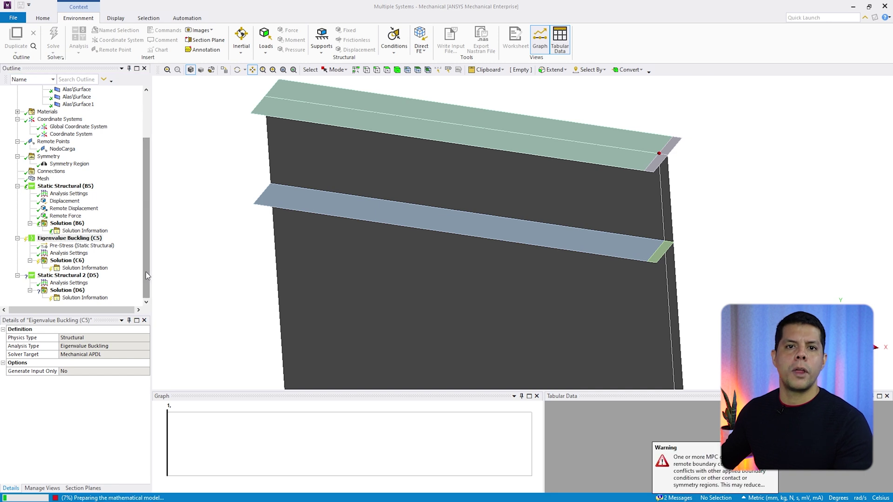
Insert a Total Deformation result for mode 1 in Solution (C6), evaluate it and examine the girder's buckled shape
click(69, 262)
click(307, 46)
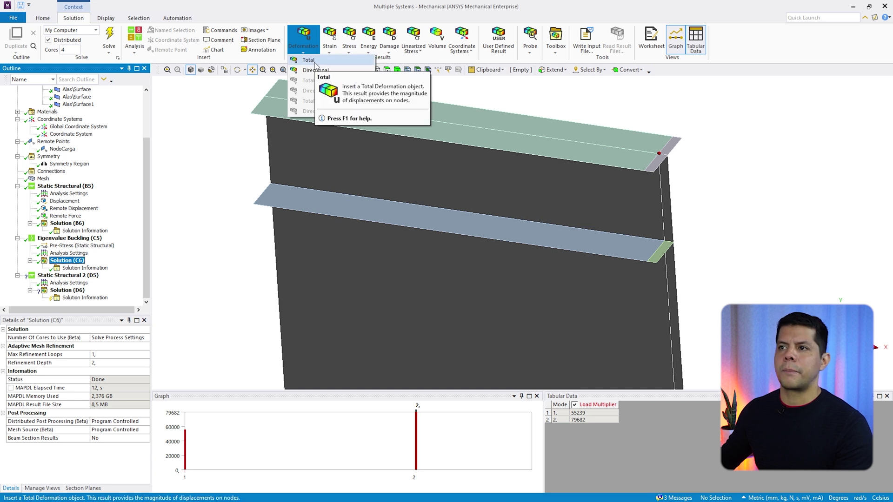
click(316, 64)
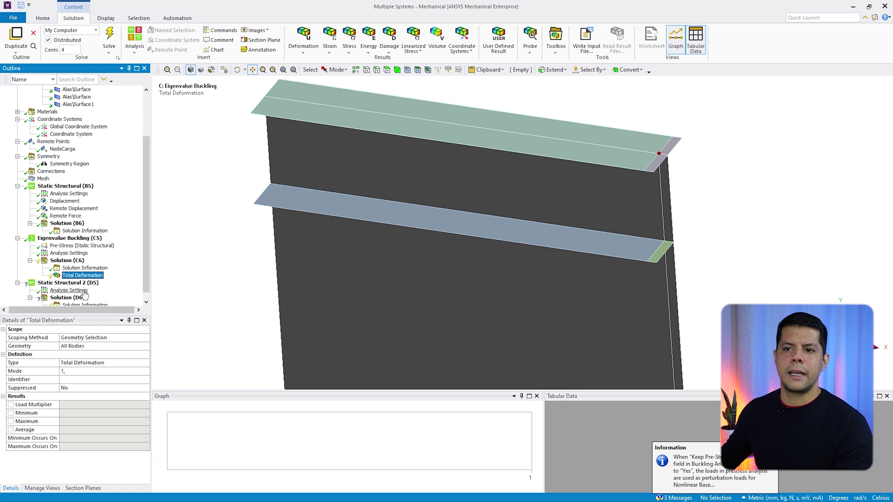
click(84, 276)
right_click(84, 276)
click(115, 292)
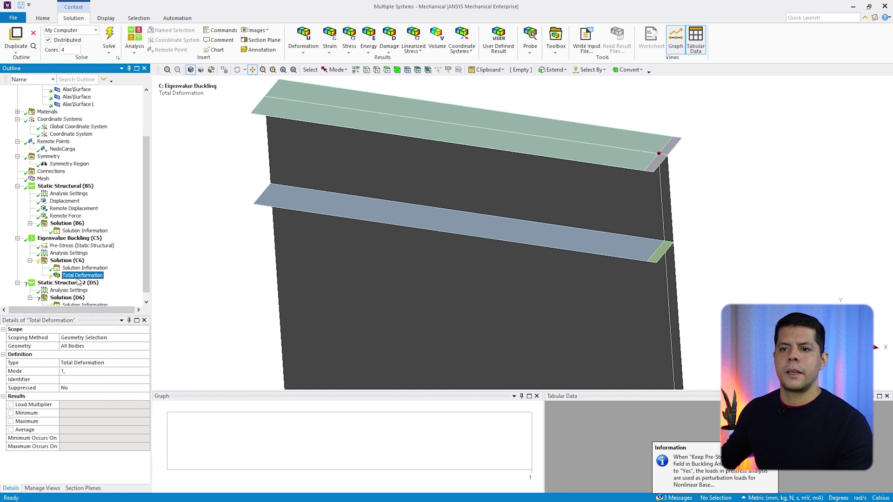
scroll(402, 252, down, 5)
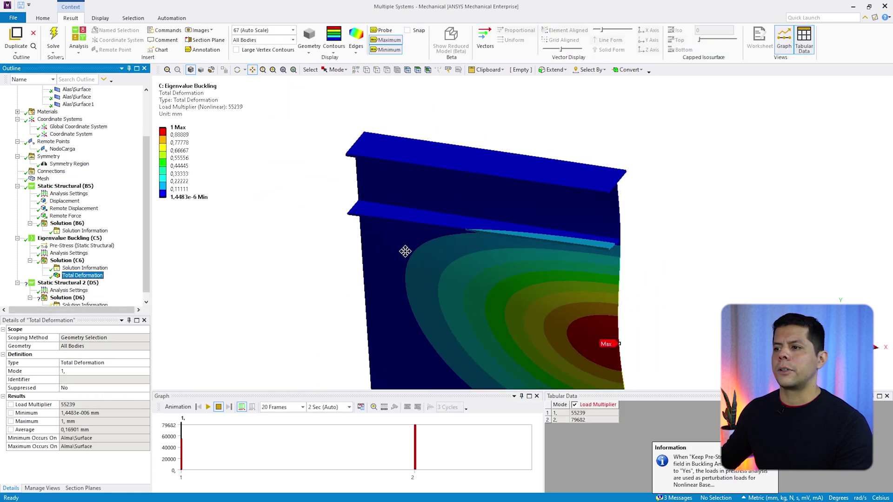
drag(518, 275, 474, 249)
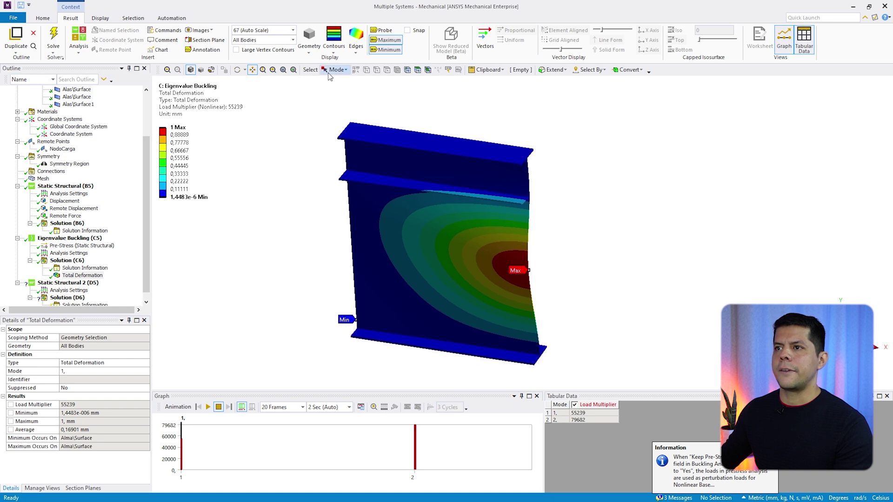
click(237, 70)
click(876, 347)
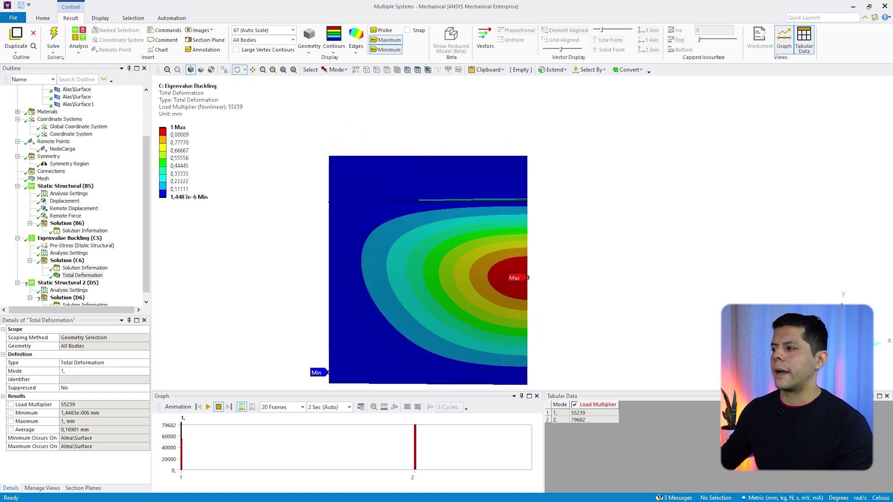
drag(558, 274, 484, 273)
scroll(147, 262, down, 1)
Copy the Displacement and Remote Displacement supports from Static Structural (B5) into Static Structural 2 (D5)
click(82, 276)
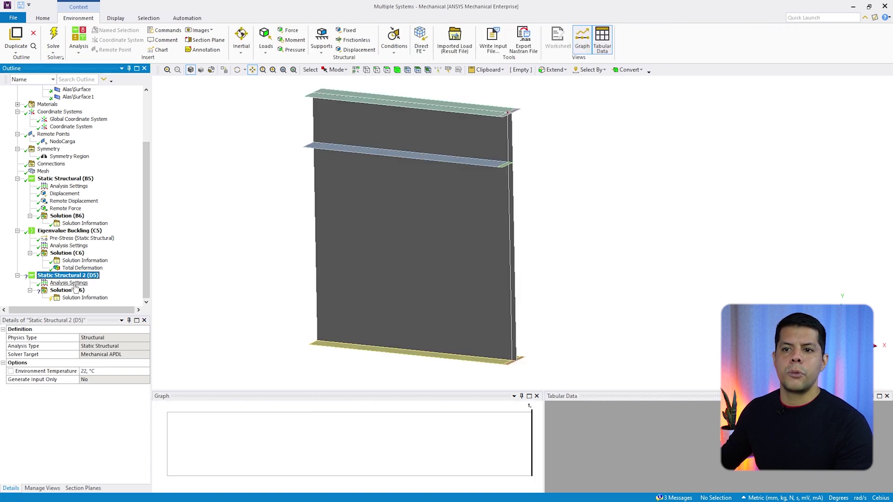
click(65, 194)
ctrl+click(86, 202)
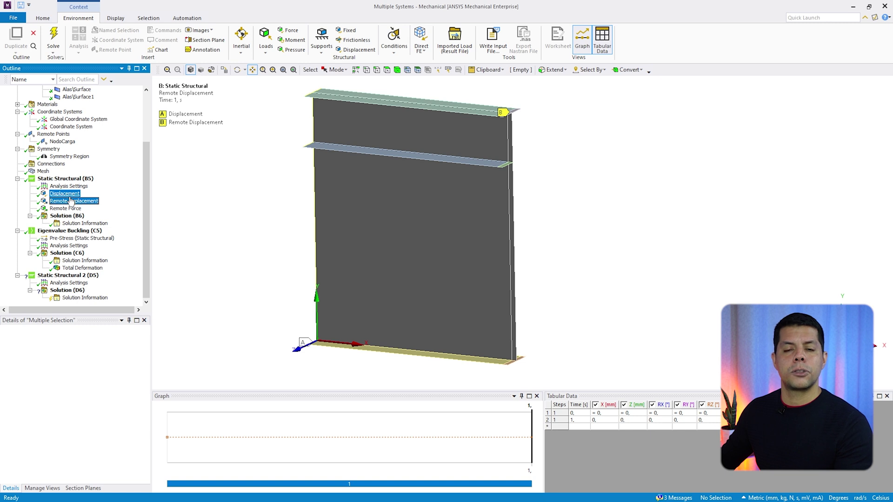
drag(70, 201, 93, 280)
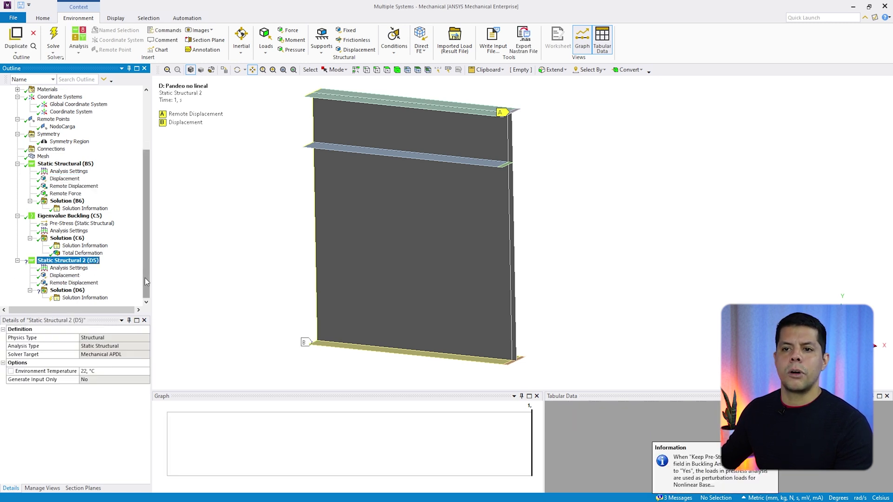
Set the Y component of the Remote Displacement in Static Structural 2 (D5) to -5 mm
click(92, 285)
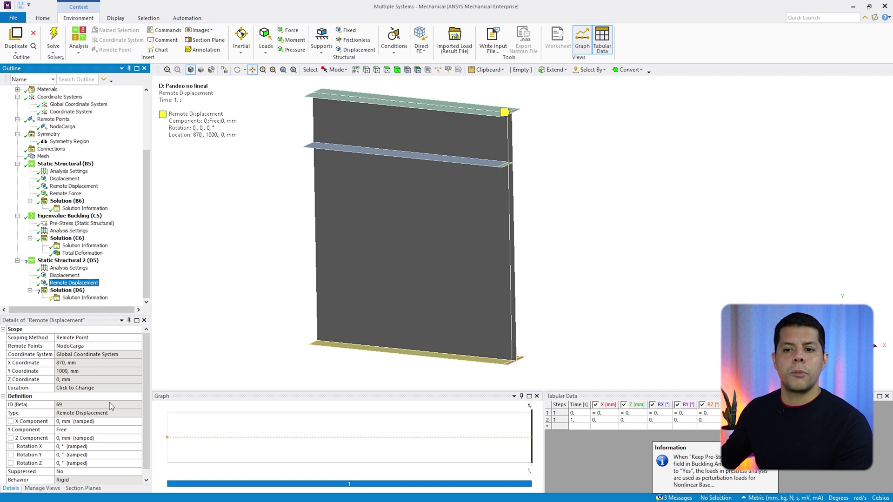
click(75, 430)
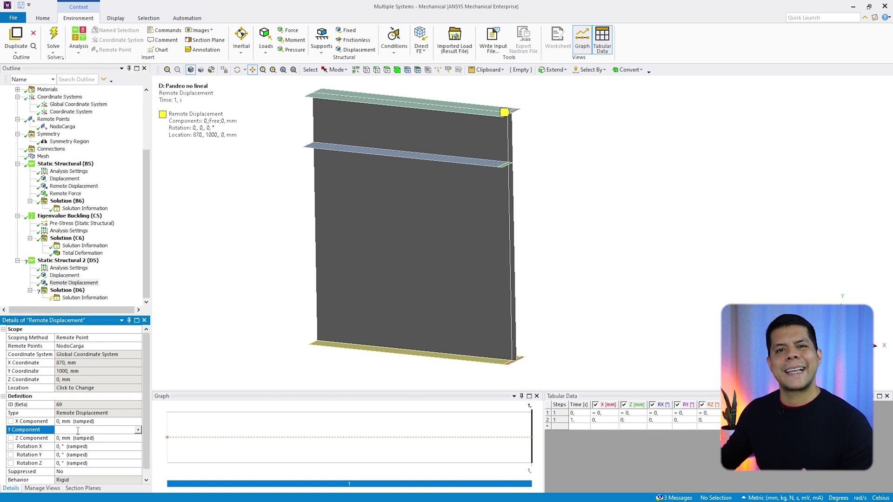
click(67, 429)
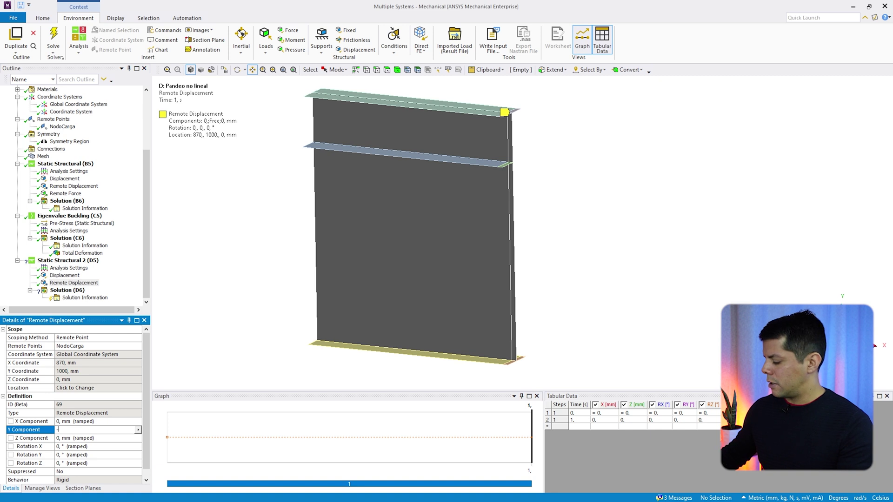
key(Return)
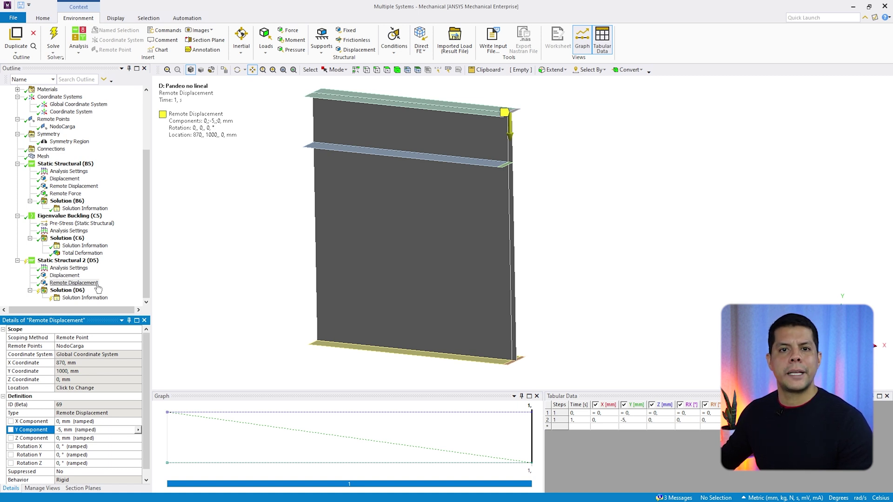
Insert an APDL command object in Static Structural 2 (D5) and enter /PREP7 as its first command
click(84, 262)
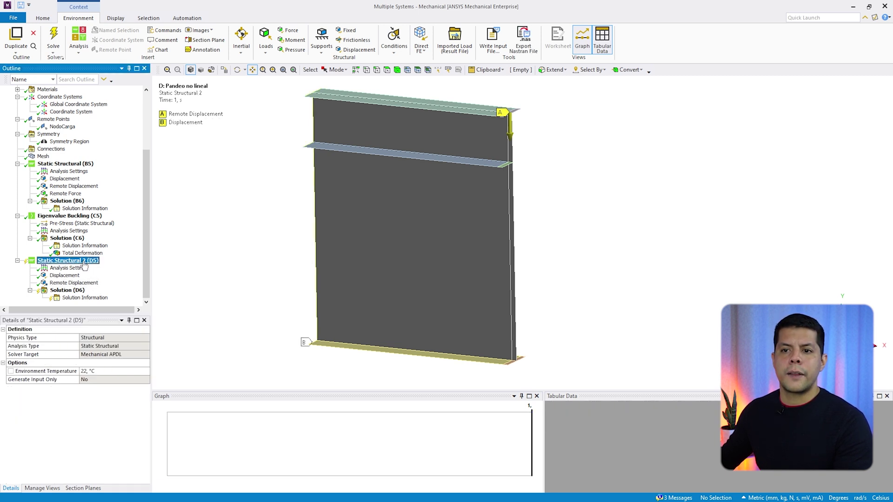
click(167, 31)
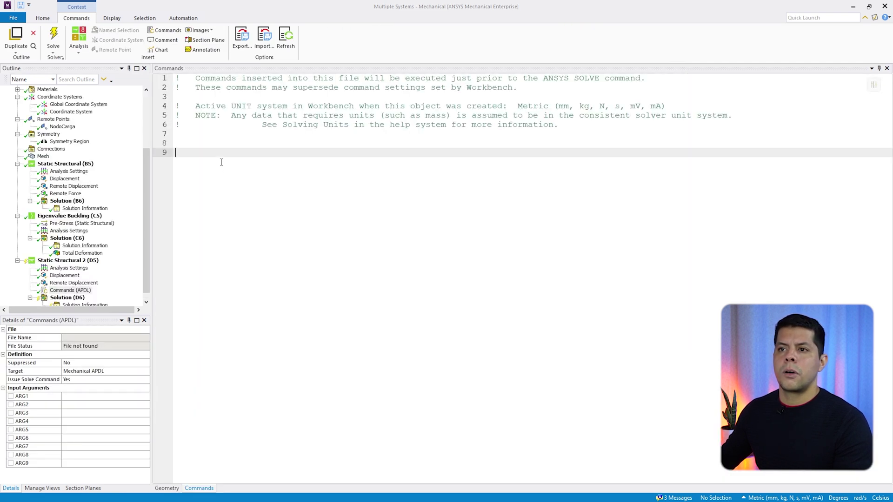
text(/)
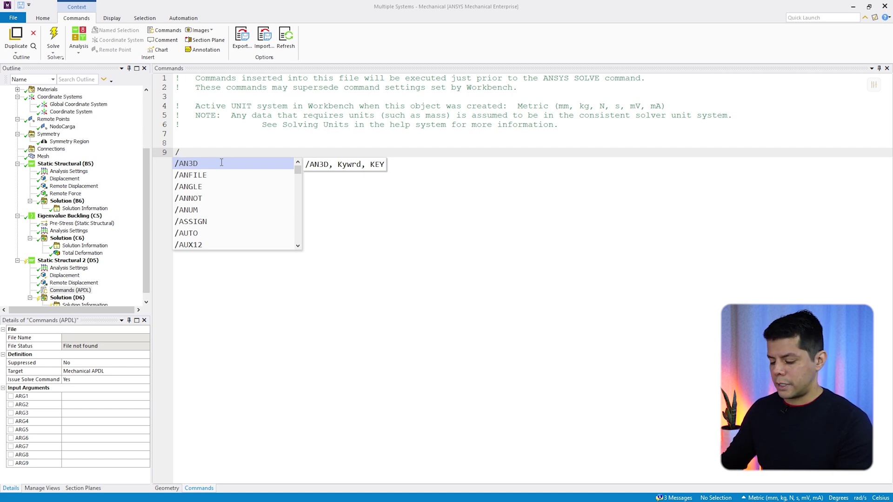
text(PREP)
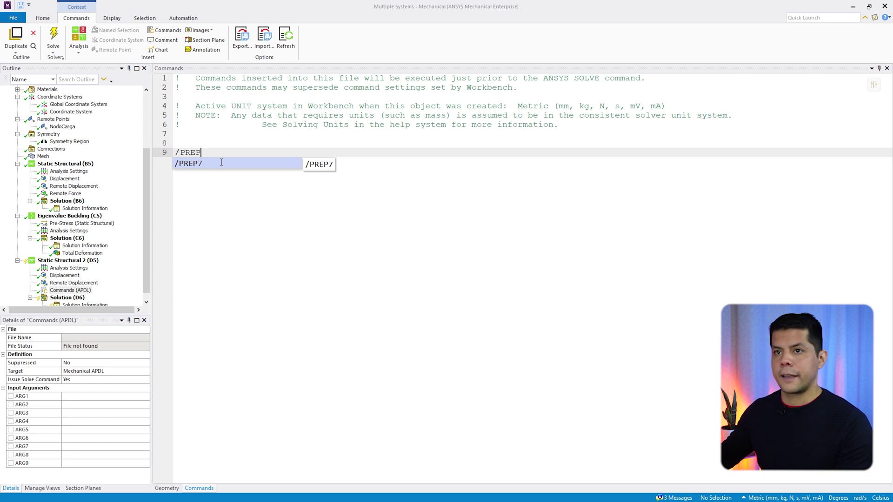
key(Return)
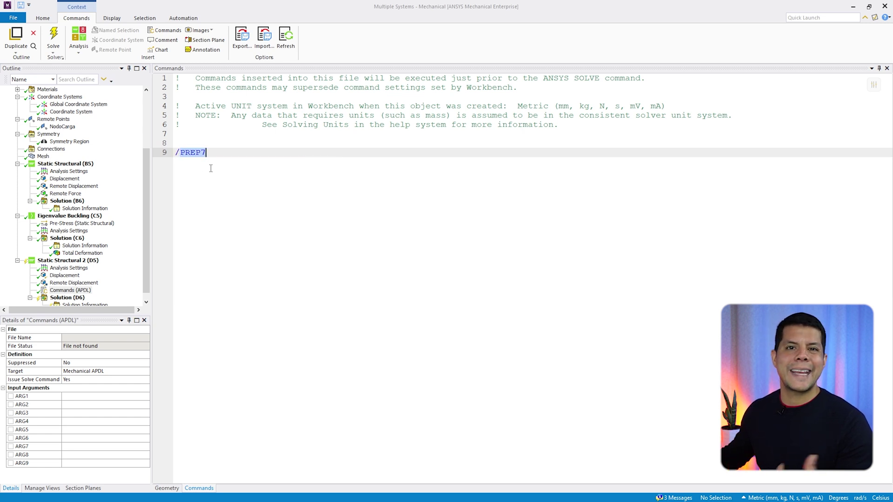
key(Return)
key(Return)
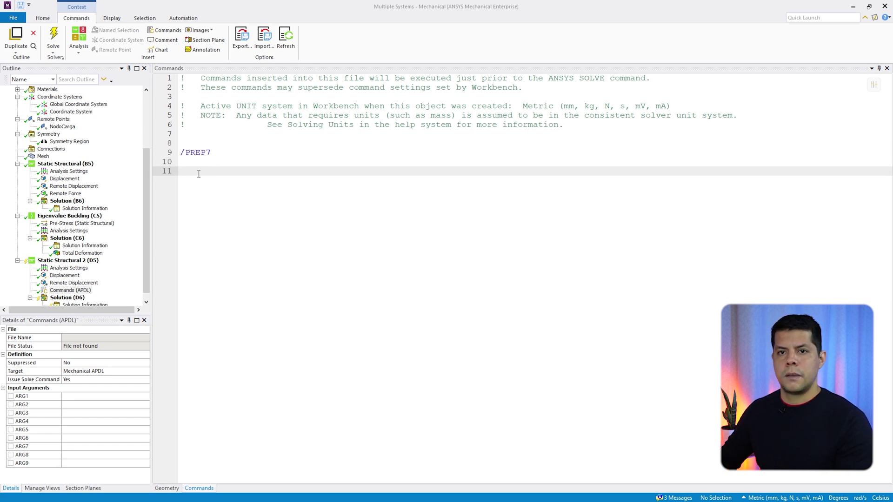
Define the APDL parameters wo = 7 with the comment !mm and Nmodo = 1 below /PREP7
text(w)
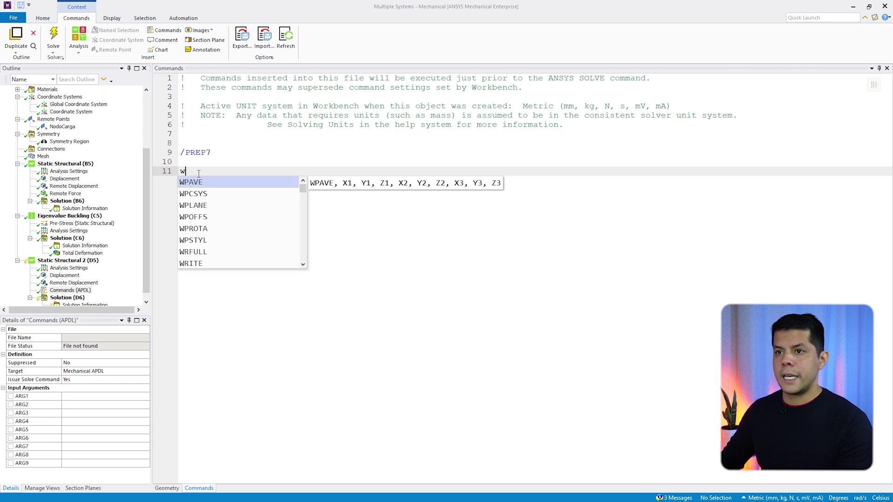
text(o )
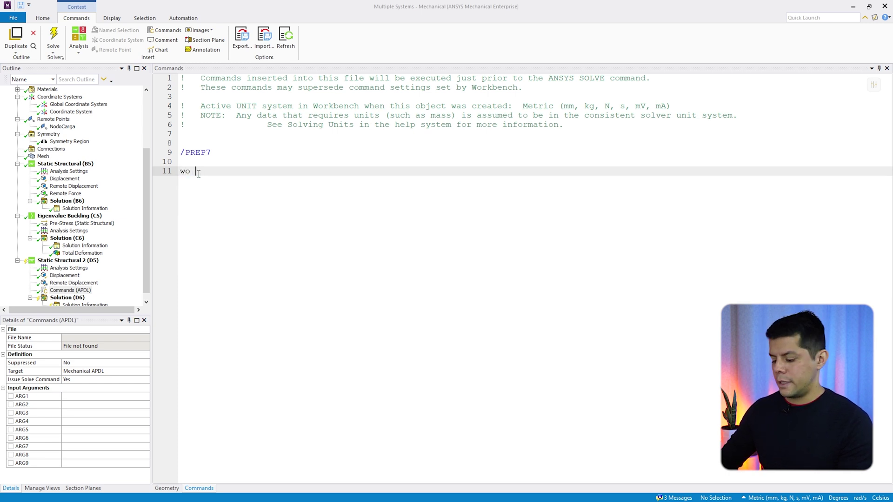
text(= 7 )
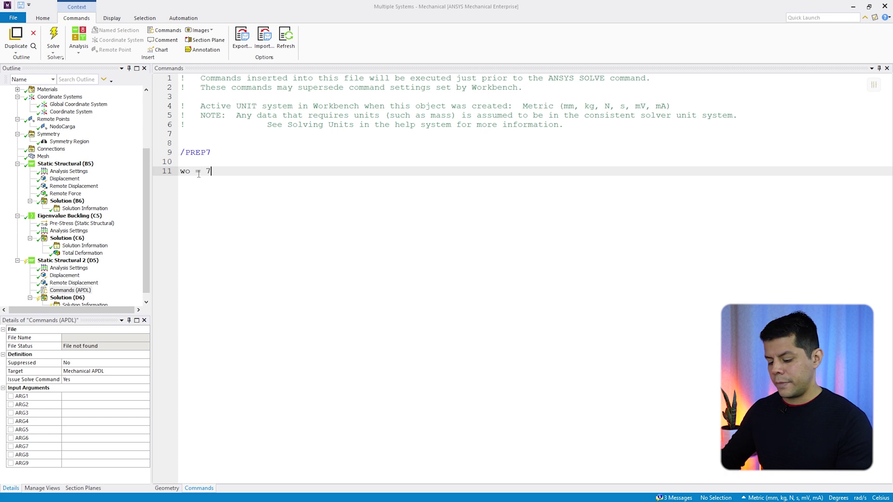
text(!)
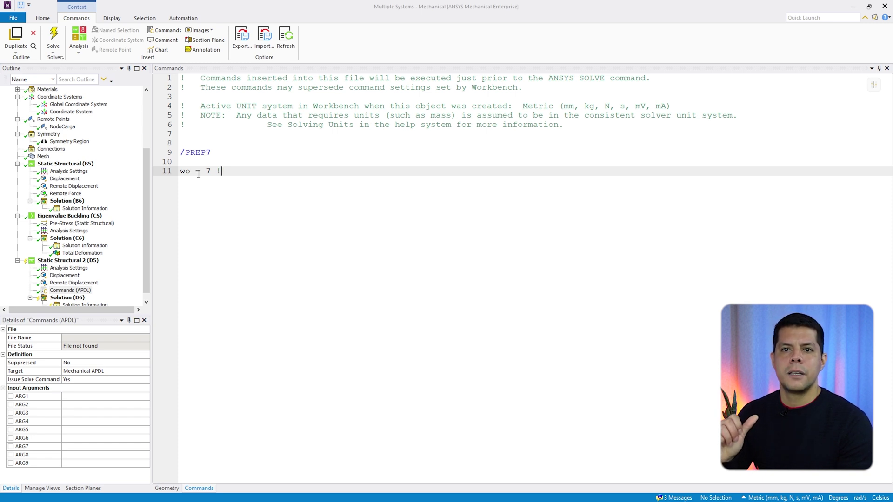
text(mm)
key(Return)
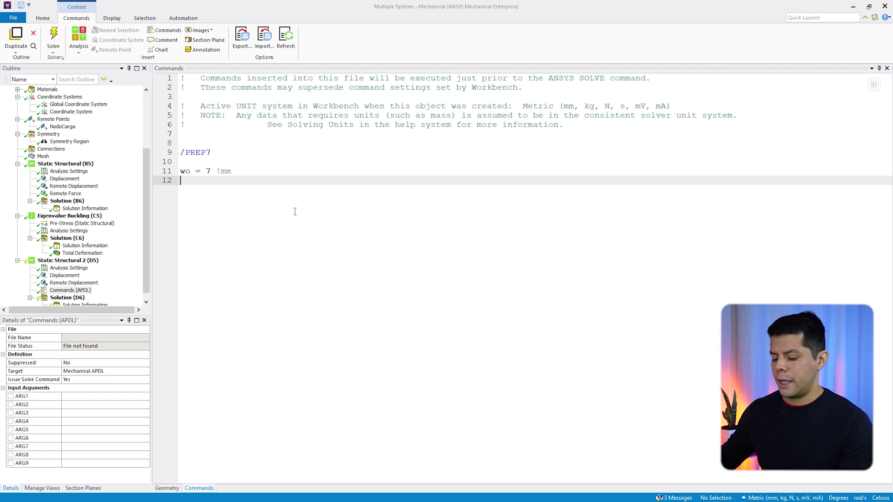
text(Nmodo = )
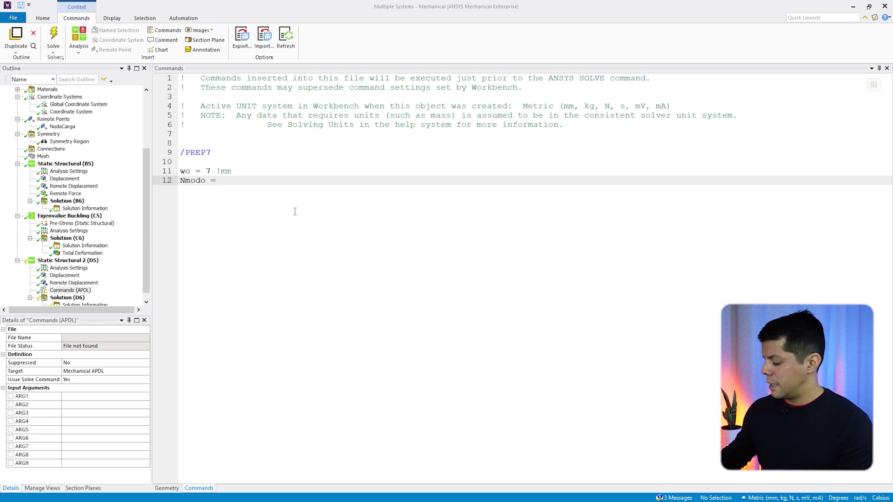
text(1)
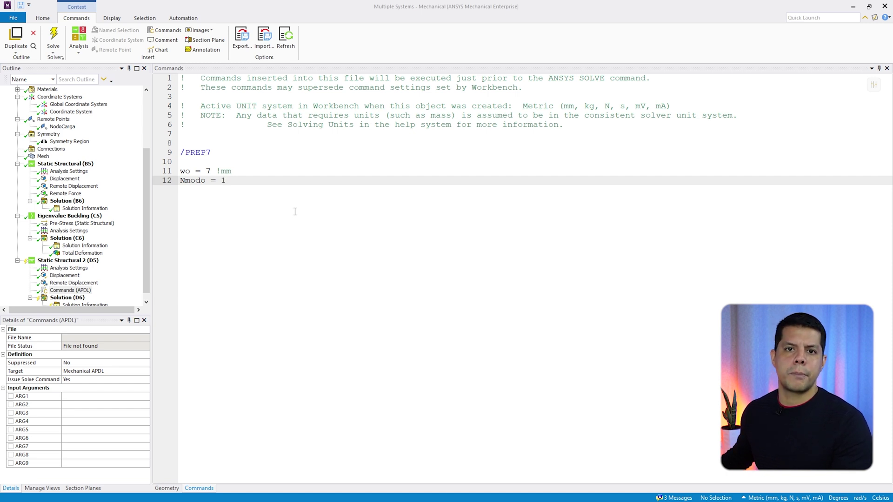
key(Return)
key(Return)
Start an UPGEOM command below the parameters with factor wo, load step 1 and substep Nmodo
text(U)
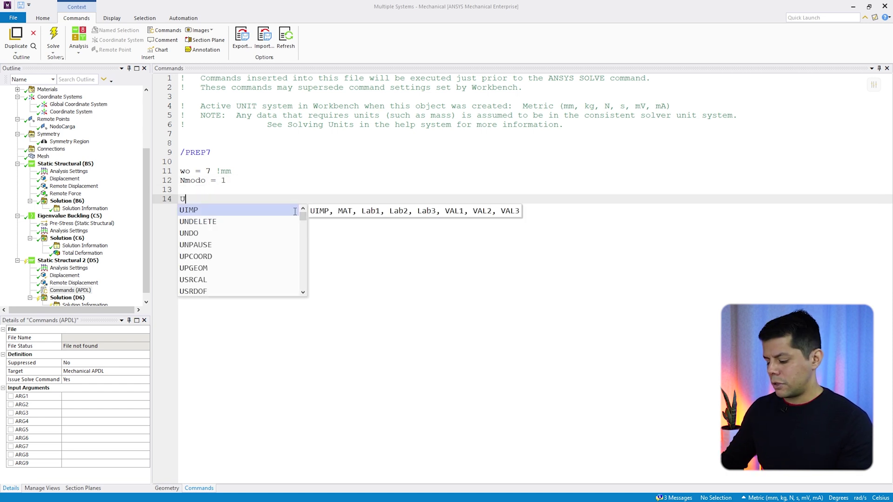
text(PGEOM)
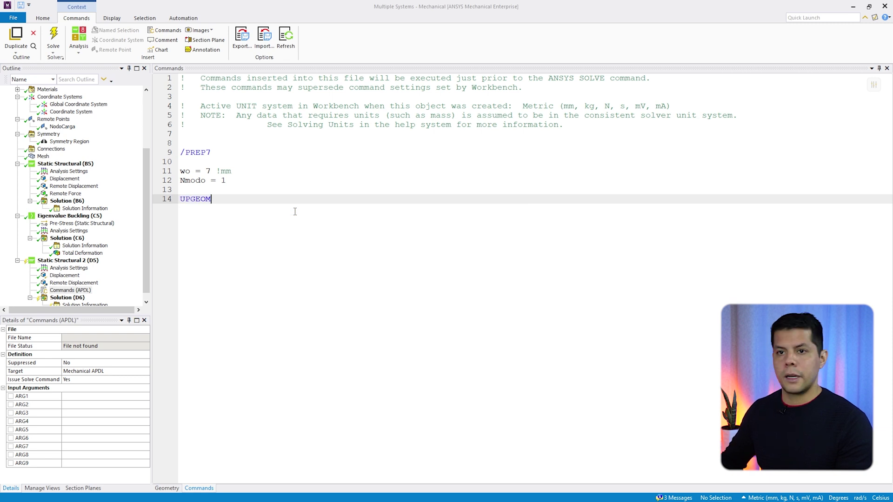
text(,)
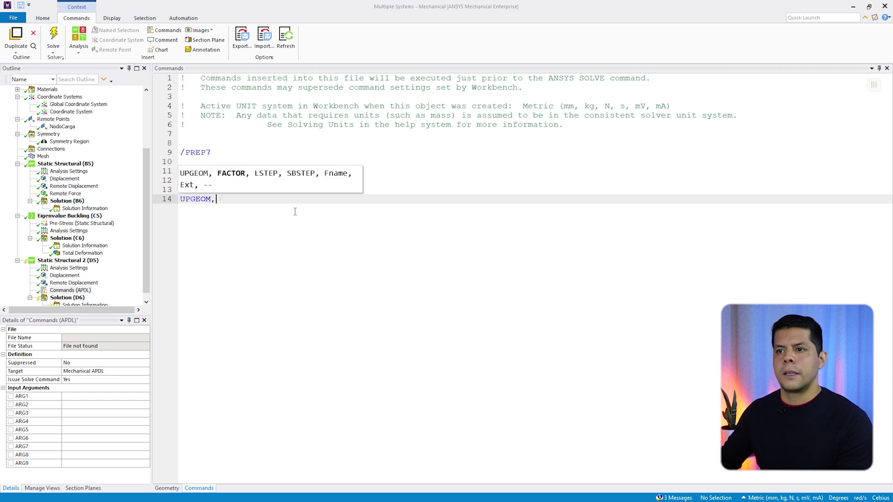
text( wo,)
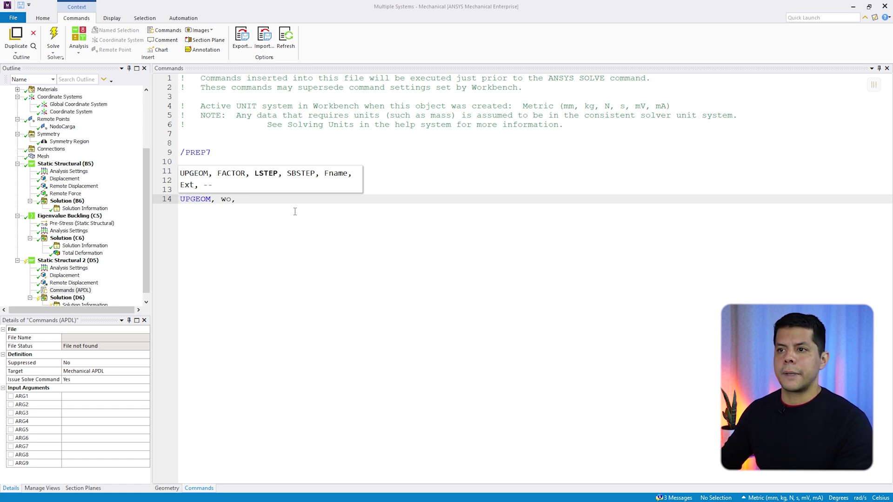
text(1)
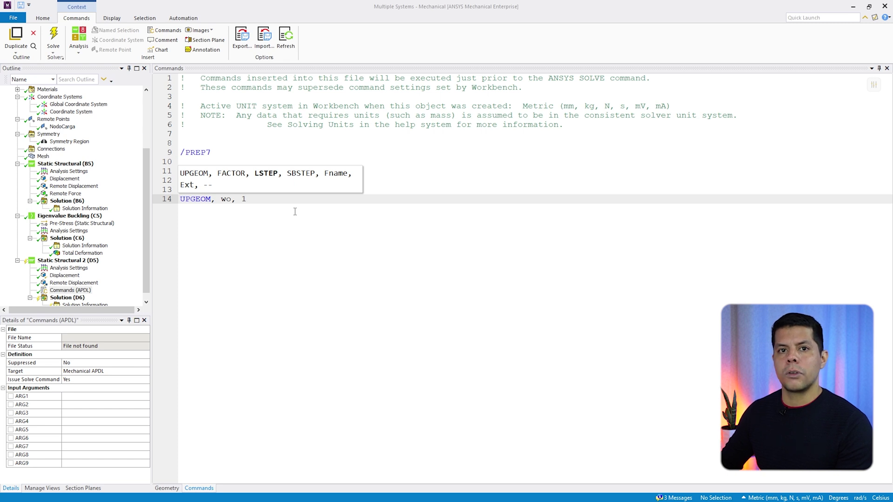
text(,Nmodo)
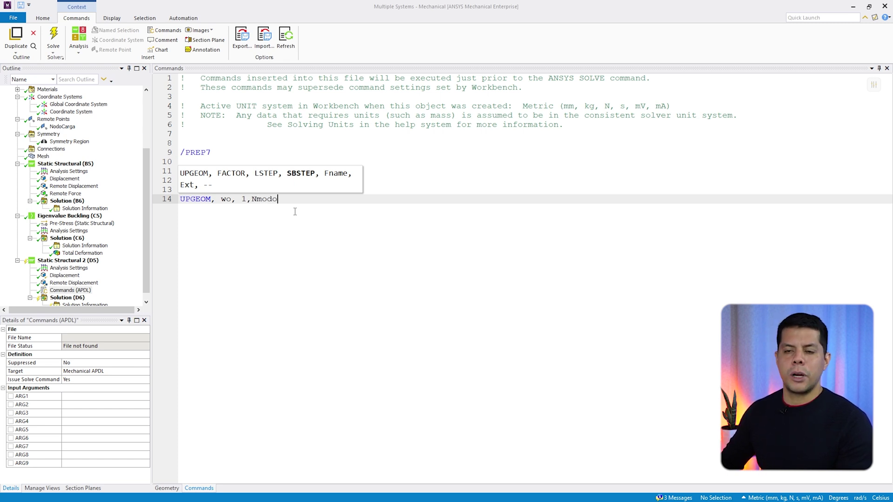
text(,)
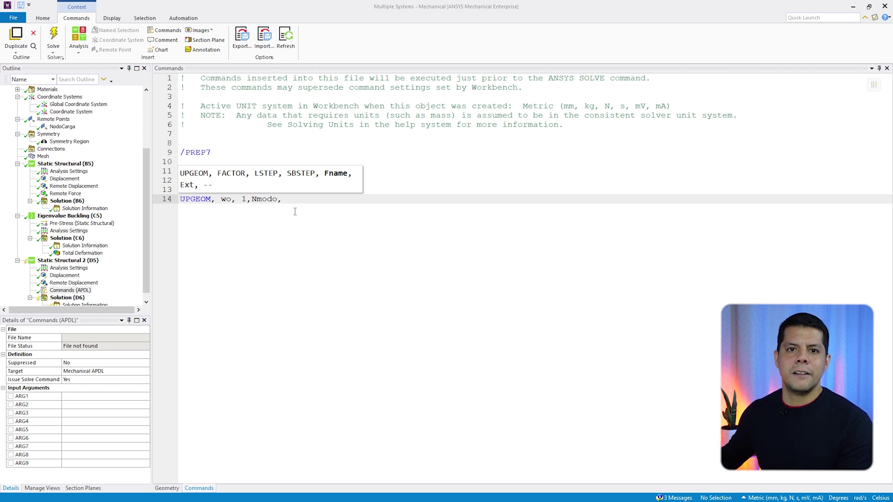
Copy the solver files directory path of the Eigenvalue Buckling solution (C6) and paste it as the UPGEOM file name argument in Commands (APDL)
click(66, 238)
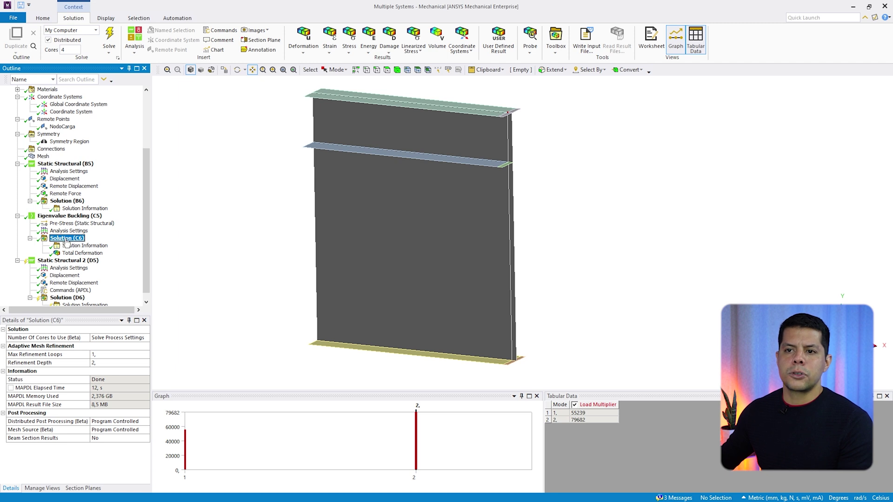
right_click(67, 241)
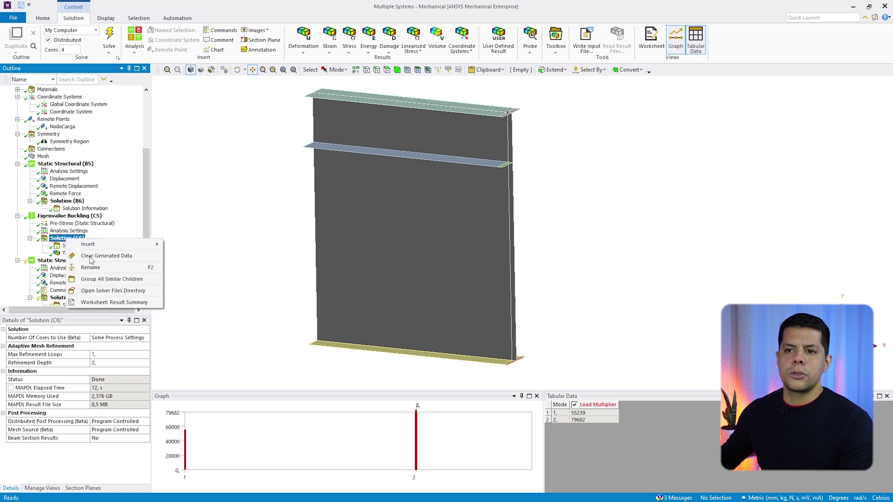
click(116, 291)
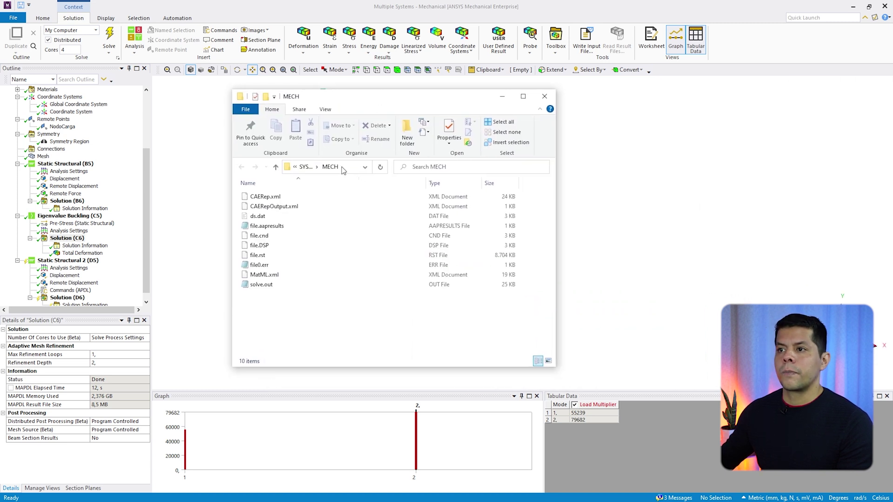
click(338, 168)
right_click(339, 169)
click(363, 198)
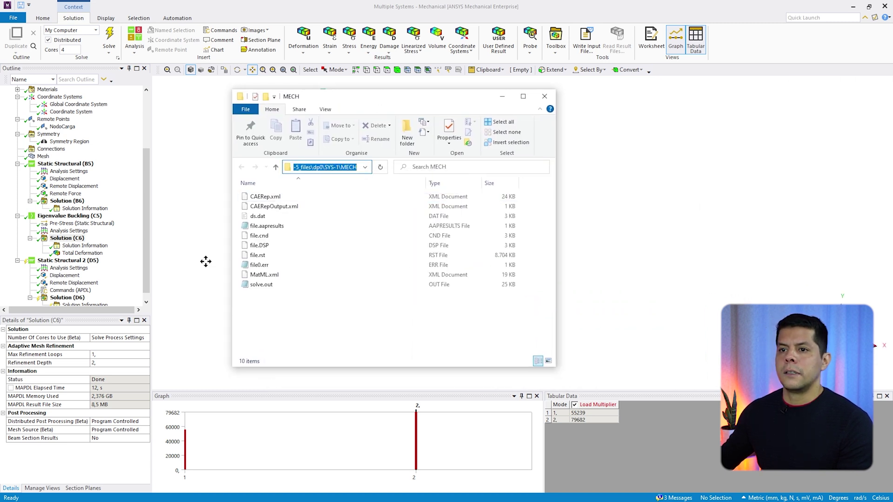
click(78, 292)
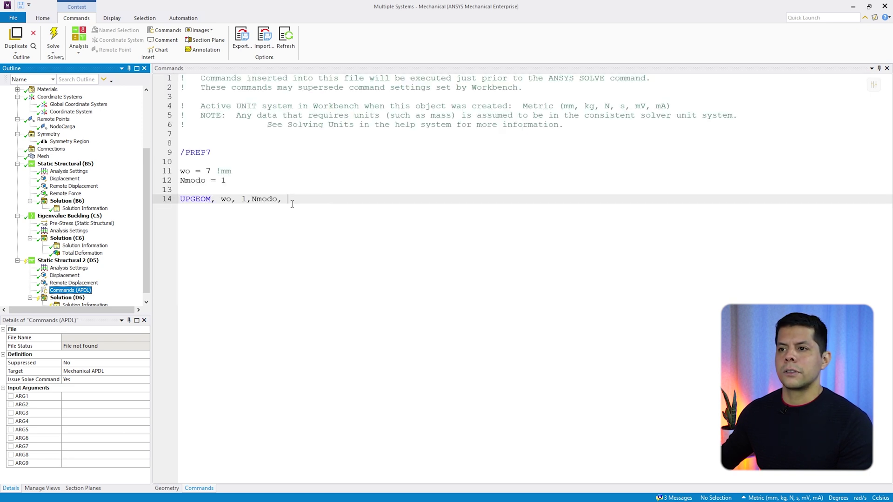
right_click(292, 201)
click(312, 236)
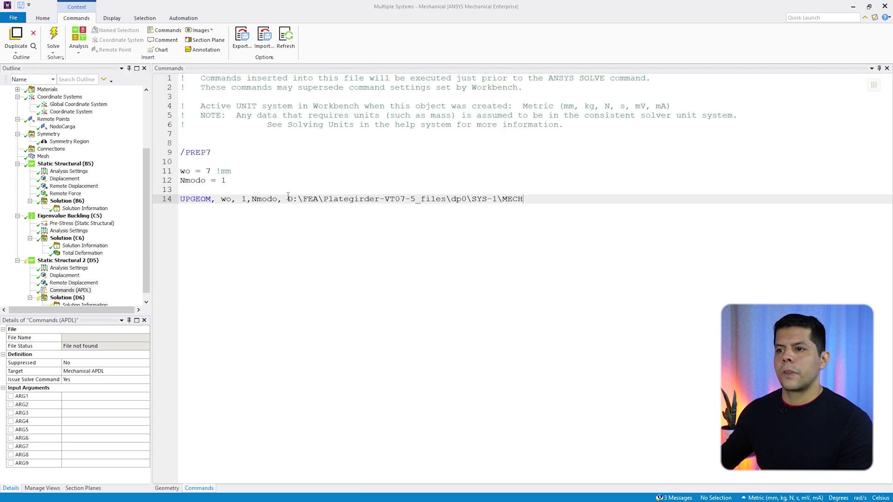
Replace D:\FEA in the UPGEOM path with ..\.. and append \file after MECH
drag(287, 199, 319, 199)
click(303, 199)
text(..)
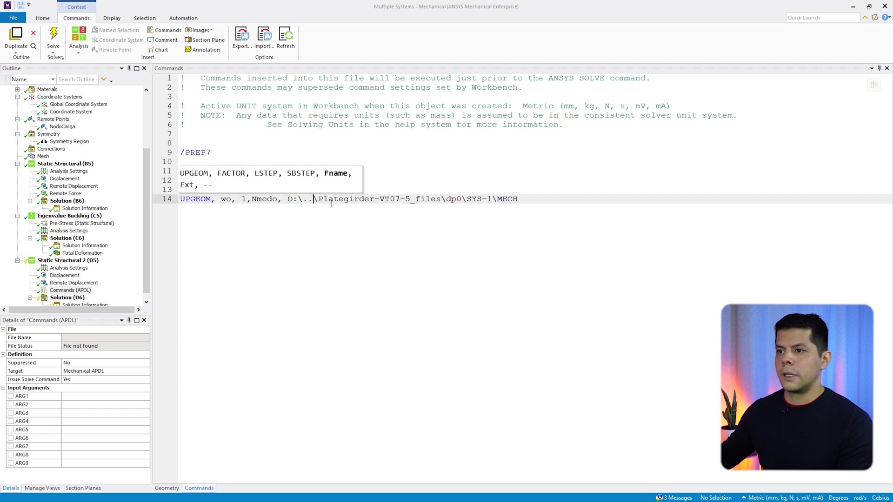
drag(293, 200, 291, 201)
text(..)
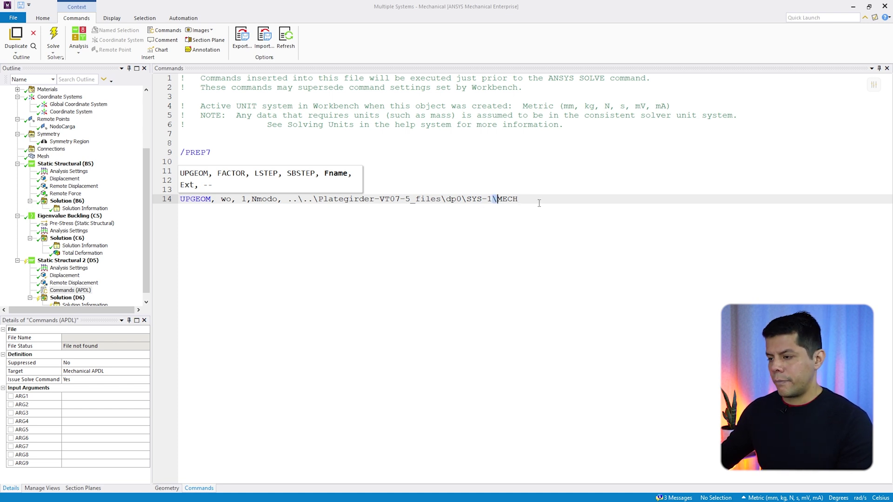
text(\file)
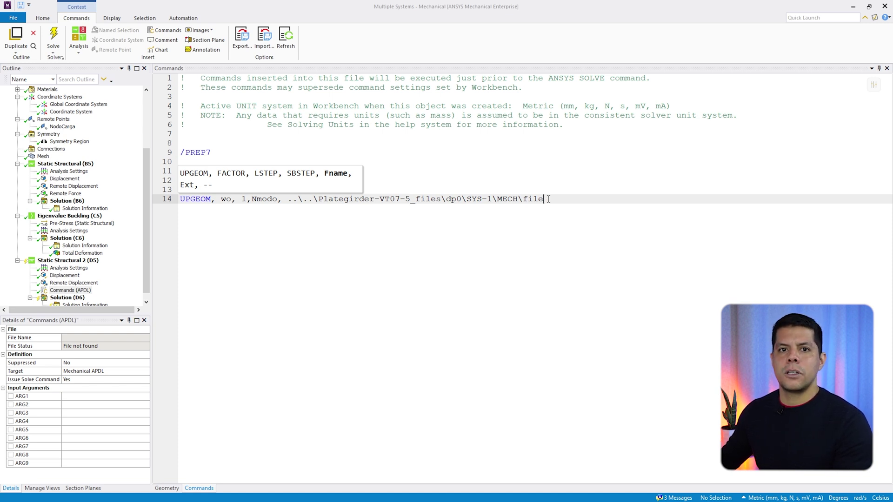
Add the /SOLU command below the UPGEOM line, separated by blank lines
key(Return)
key(Return)
key(Return)
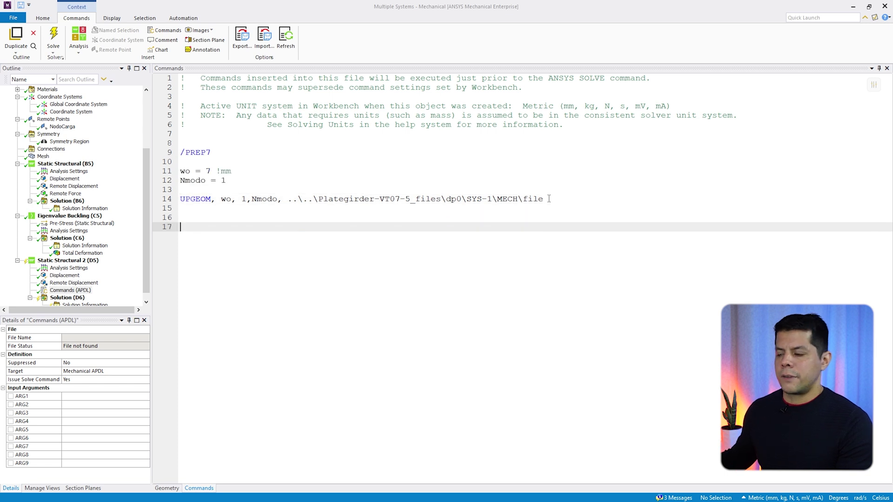
text(/SOLU)
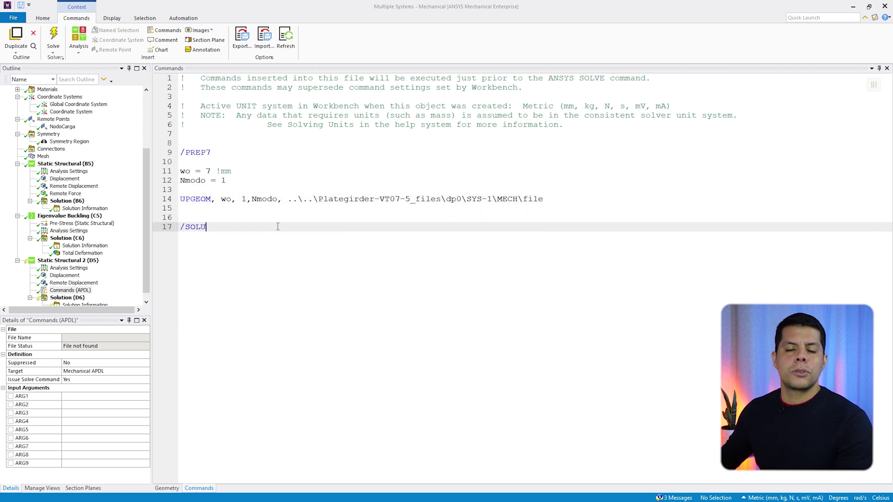
click(223, 219)
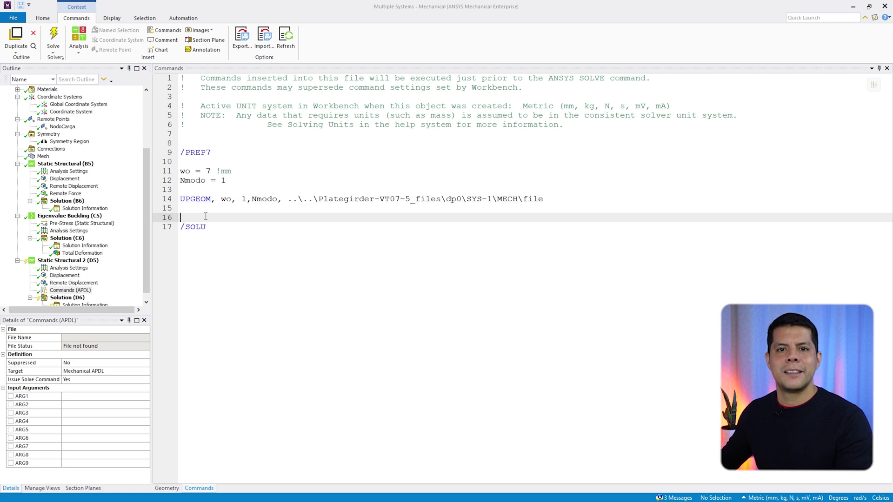
Turn Large Deflection on in the Analysis Settings of Static Structural 2 (D5)
click(73, 270)
scroll(147, 298, down, 1)
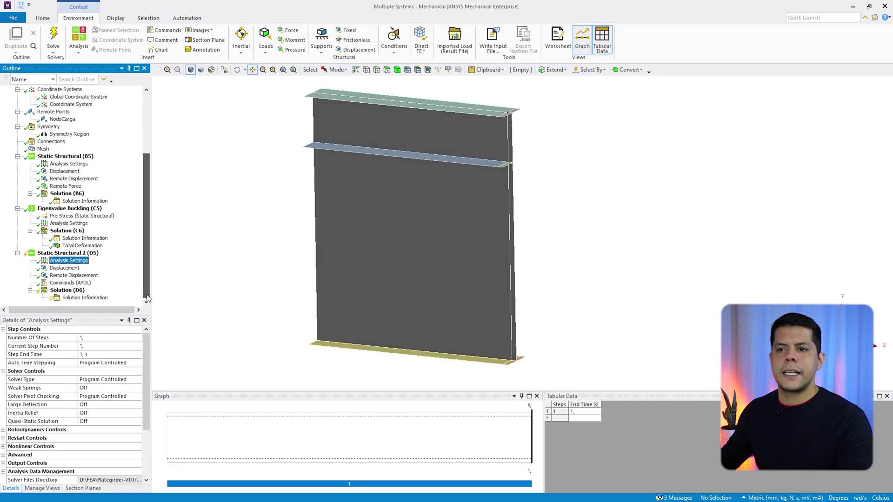
drag(150, 319, 141, 291)
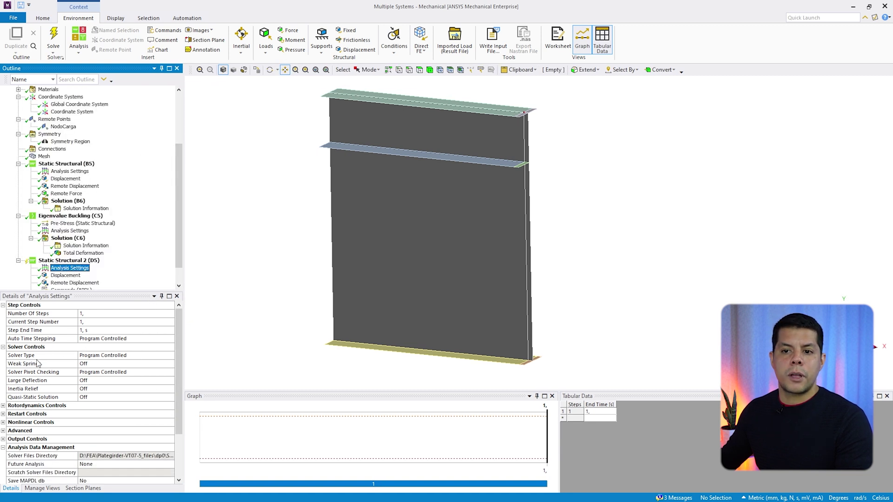
click(26, 381)
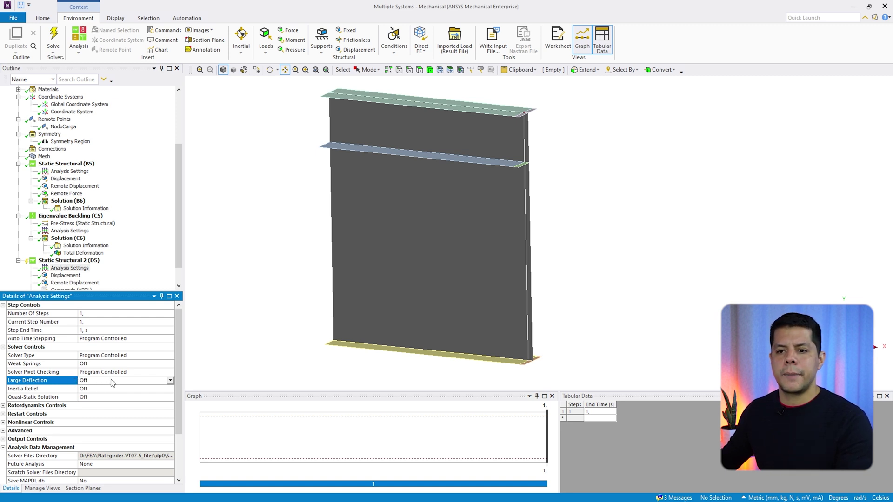
double_click(96, 382)
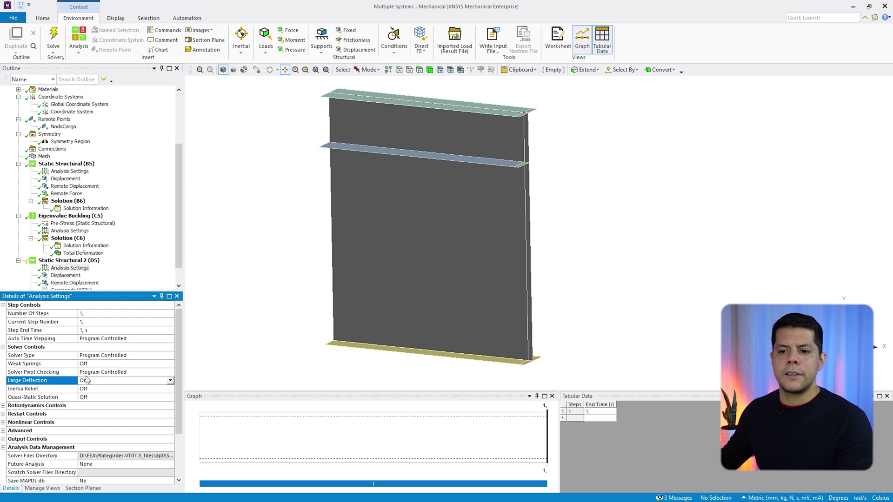
Turn Auto Time Stepping off and set the number of substeps to 100 for Static Structural 2 (D5)
double_click(92, 340)
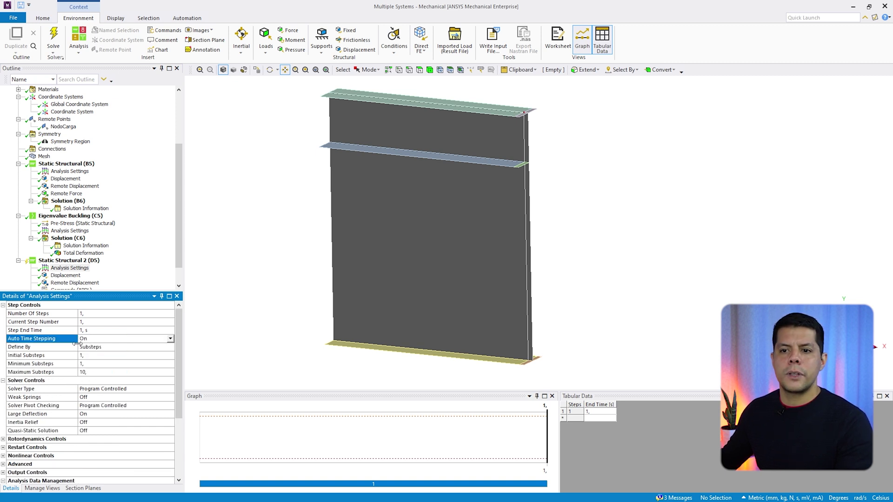
double_click(91, 343)
click(91, 356)
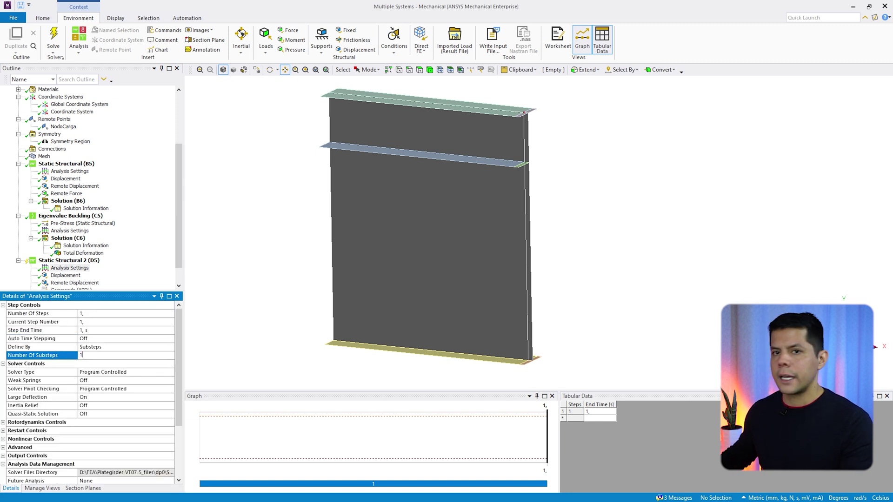
text(00)
key(Return)
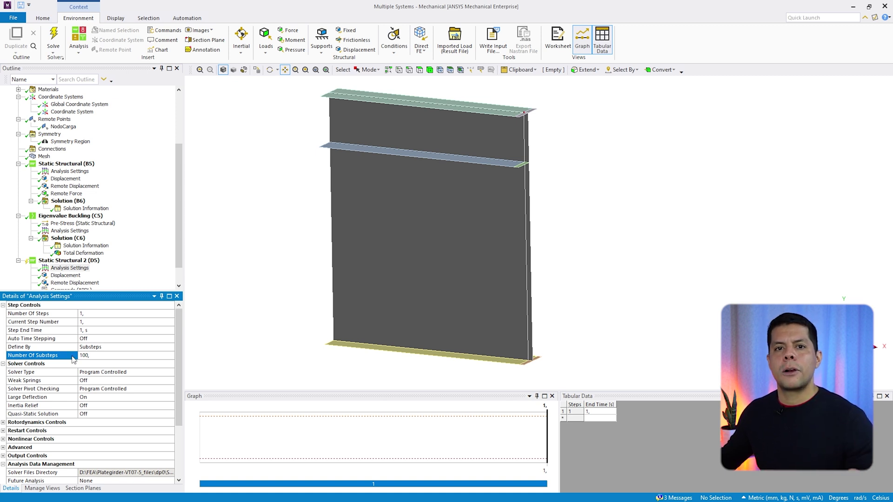
Add Total Deformation, Equivalent (von-Mises) Stress and Equivalent Plastic Strain results to Solution (D6)
click(69, 260)
scroll(128, 251, down, 1)
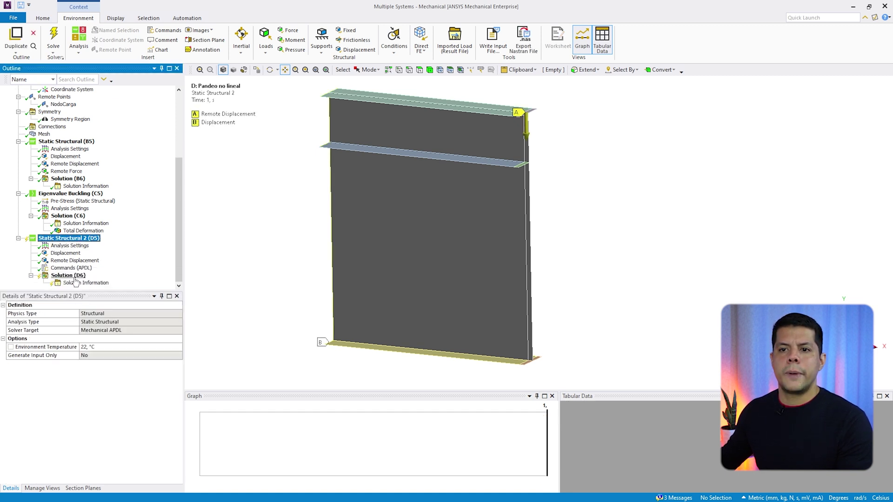
click(74, 275)
click(303, 41)
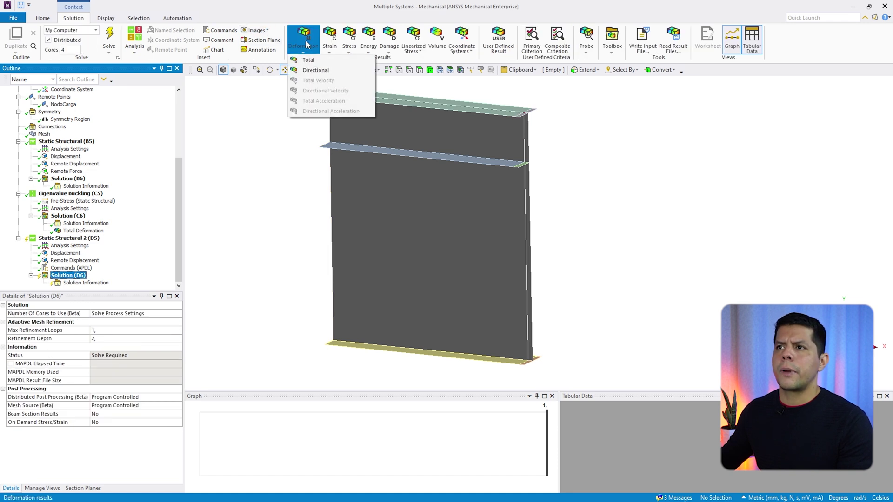
click(314, 61)
click(357, 47)
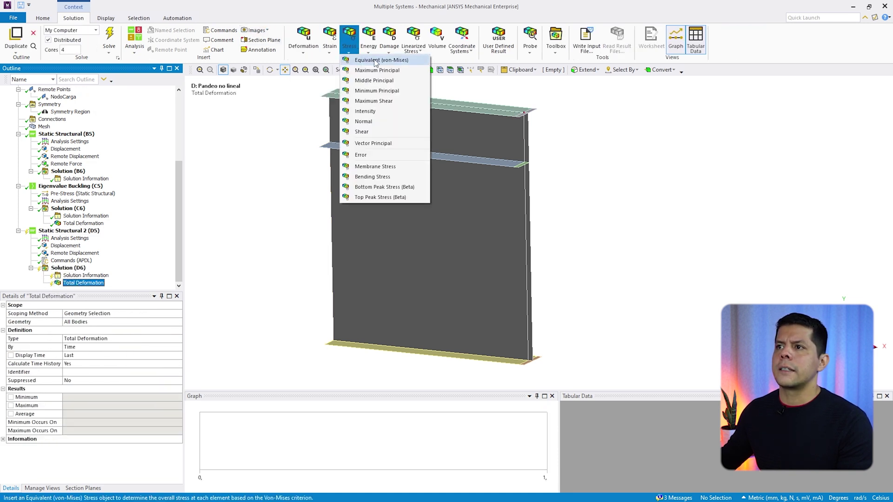
click(376, 61)
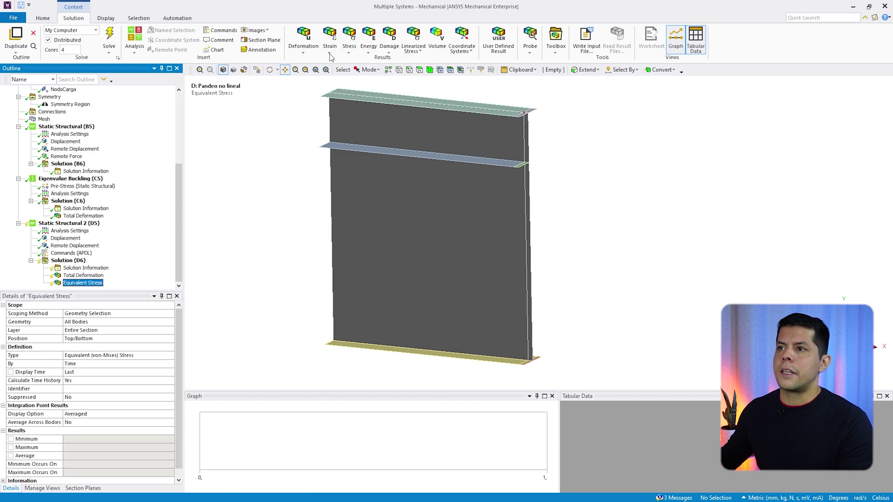
click(332, 47)
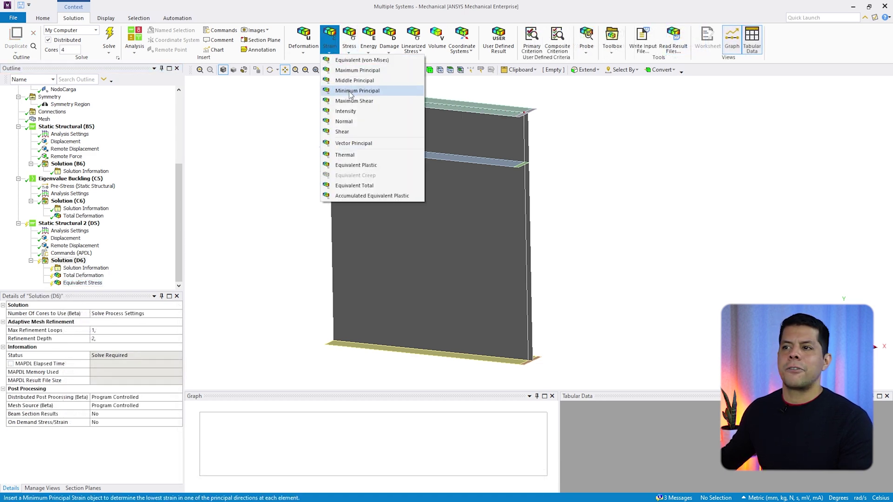
click(356, 166)
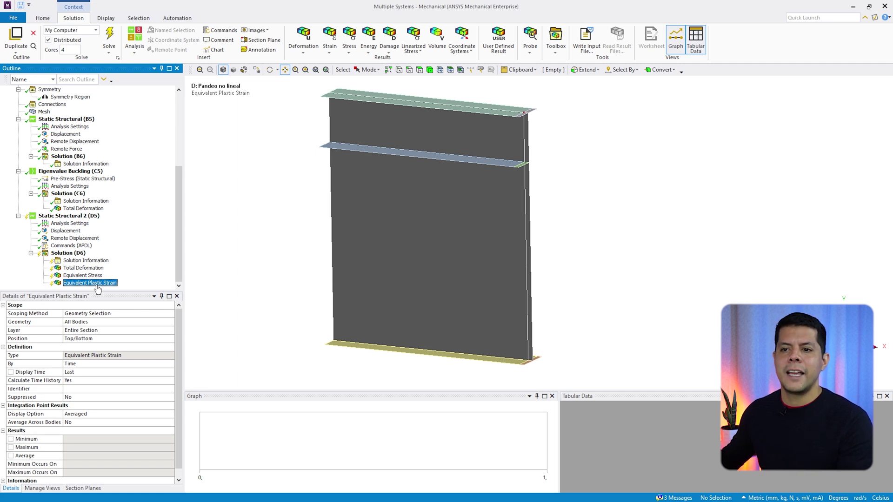
Solve Static Structural 2 (D5) and open its Solution Information to follow the solver output
click(70, 254)
right_click(72, 253)
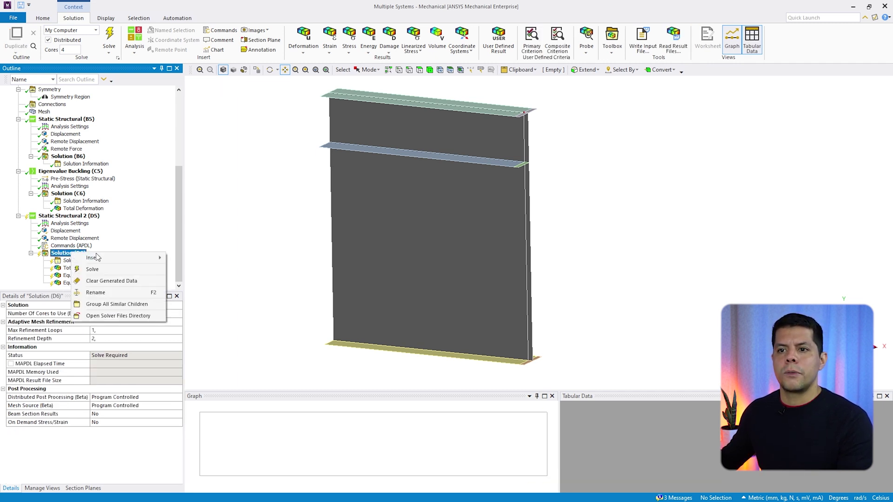
click(93, 269)
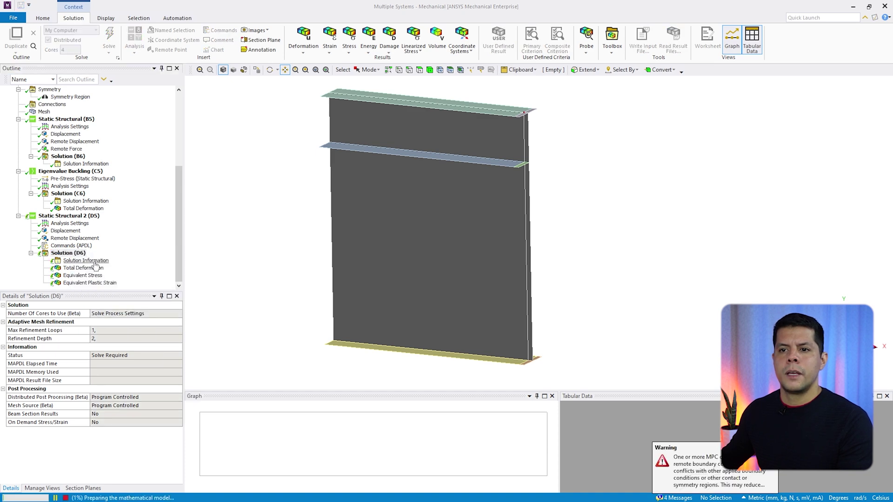
click(93, 262)
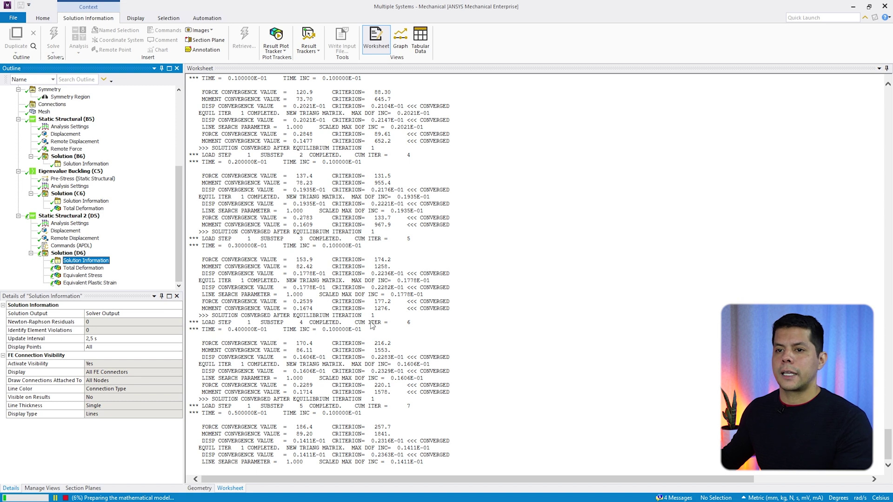
Set the Solution Output of Static Structural 2's Solution Information to Force Convergence
click(180, 315)
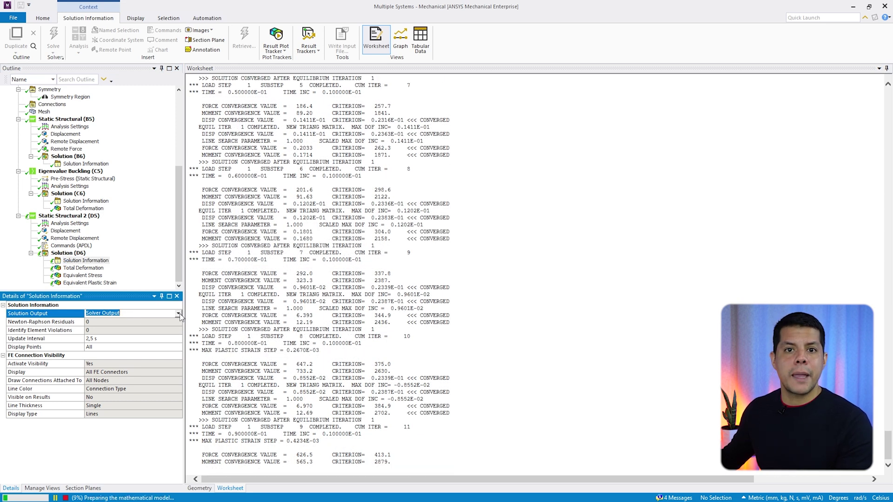
click(179, 314)
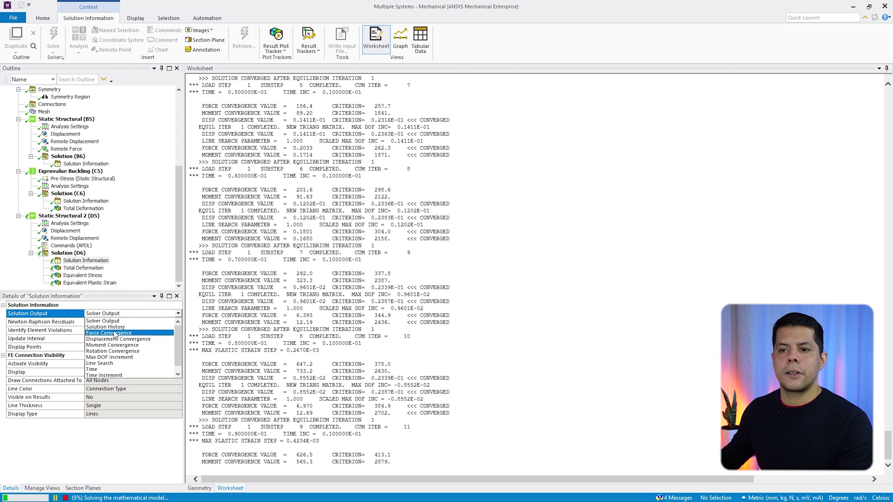
click(110, 333)
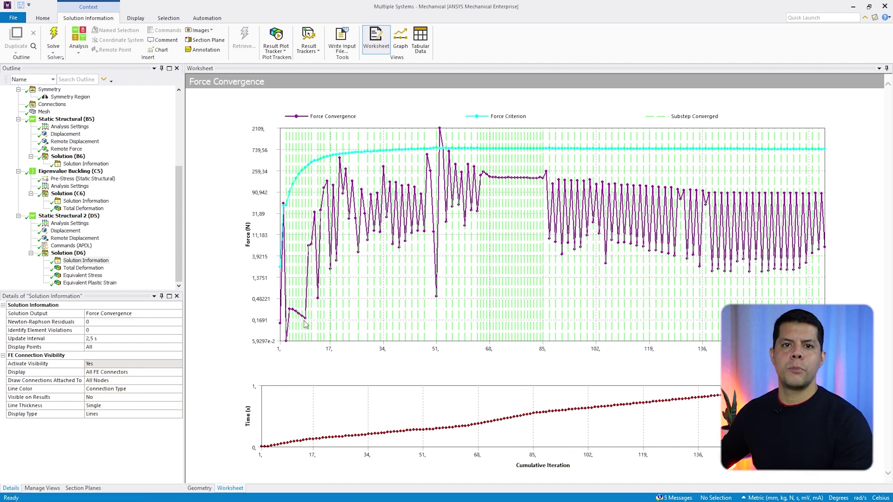
Display the Total Deformation and Equivalent Stress results of Static Structural 2 (D5)
click(84, 268)
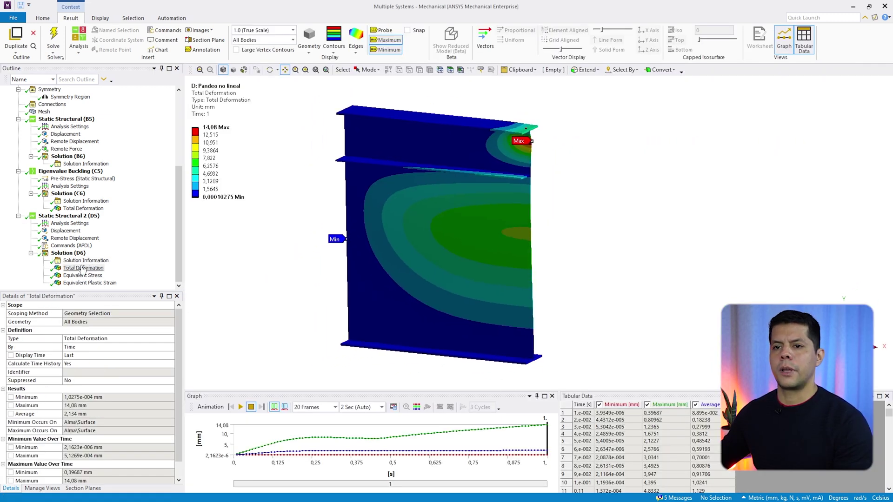
click(95, 275)
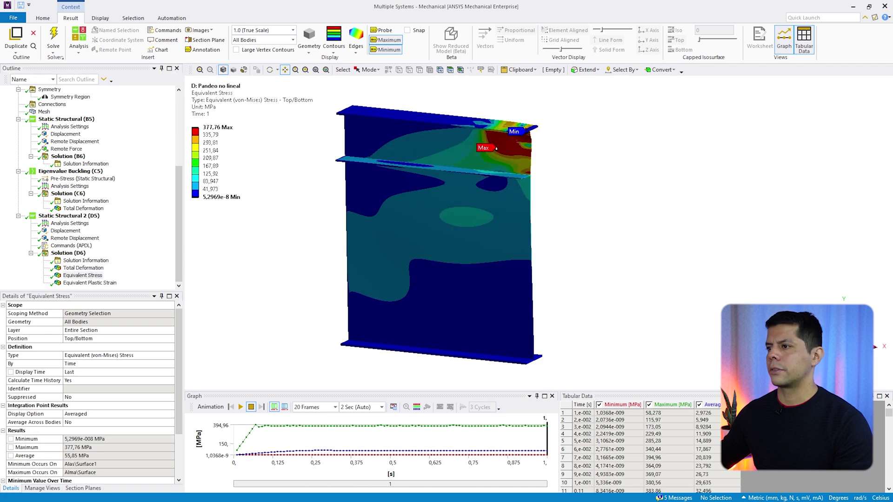
In the Symmetry object's Graphical Expansion 1, set Num Repeat to 2 and Method to Half
scroll(65, 153, up, 6)
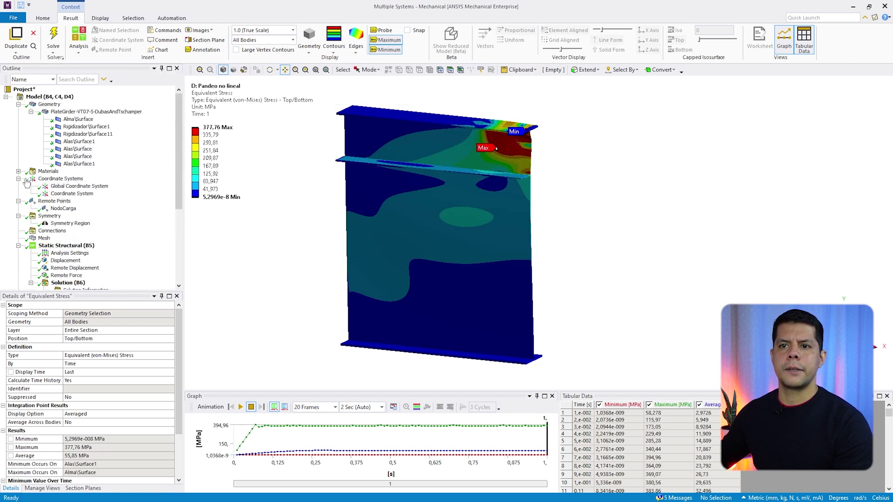
click(18, 104)
click(46, 157)
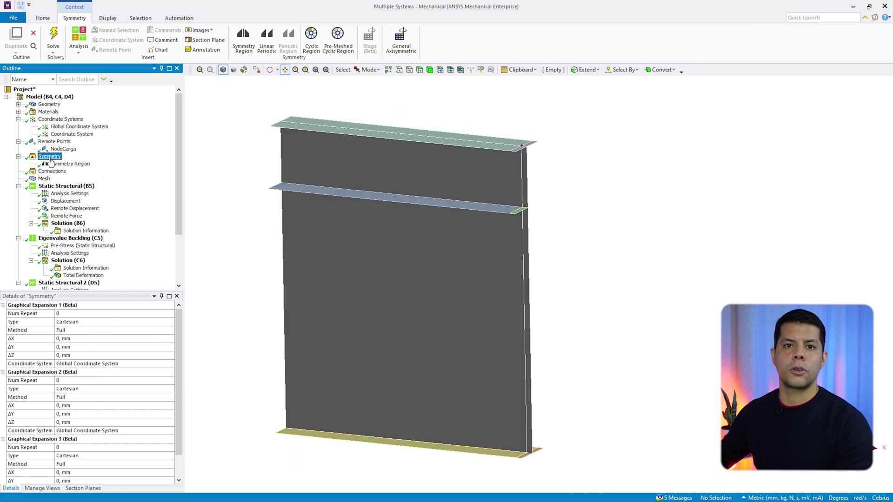
click(70, 314)
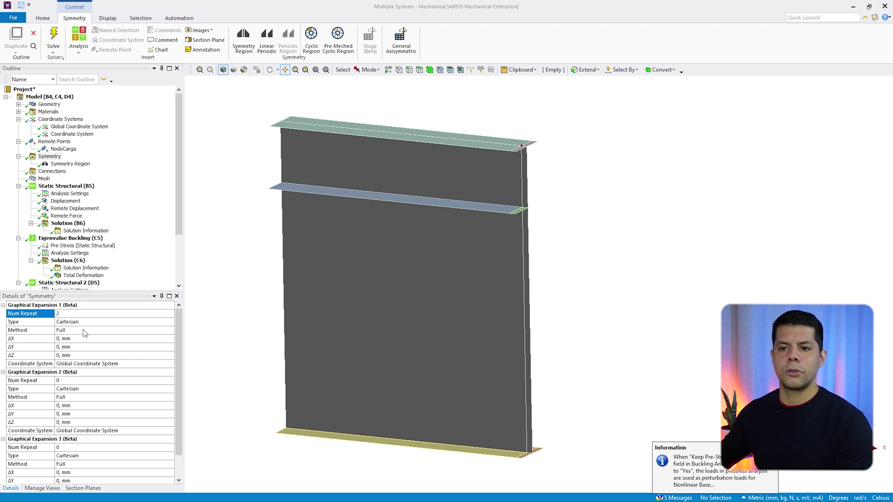
click(72, 331)
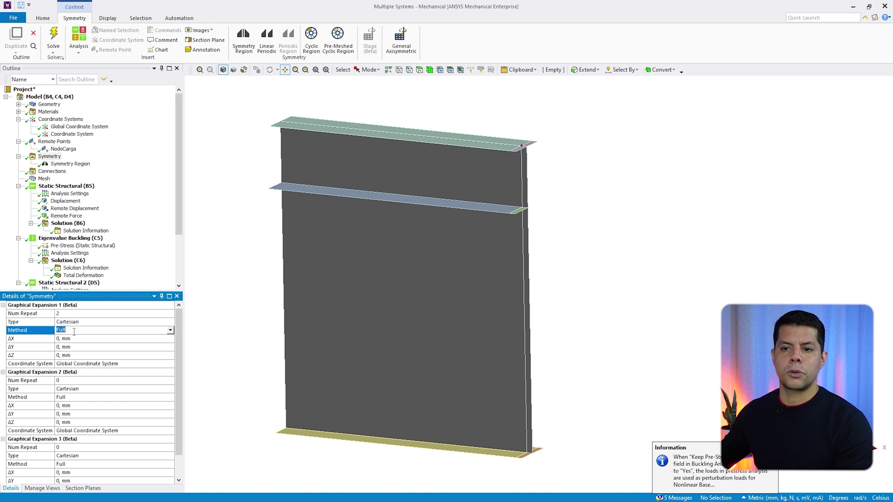
click(171, 330)
click(74, 347)
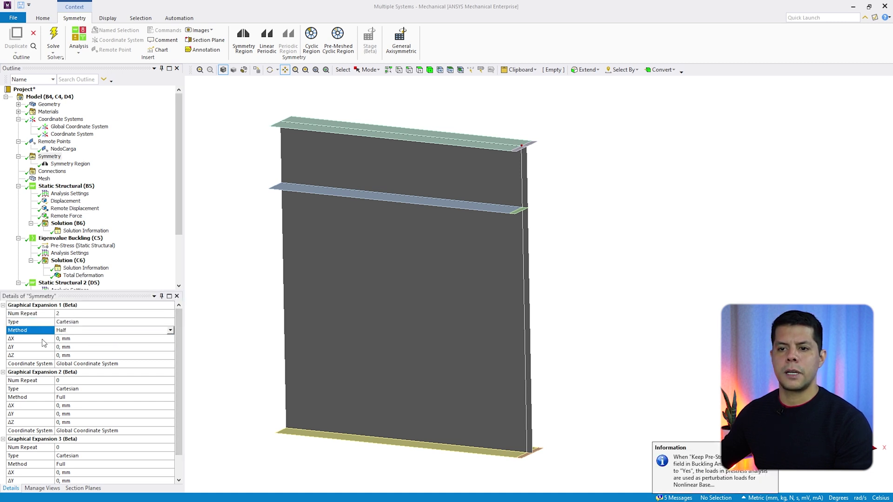
Assign the user-defined Coordinate System to Graphical Expansion 1 and set its ΔX to 1e-3 mm
click(91, 364)
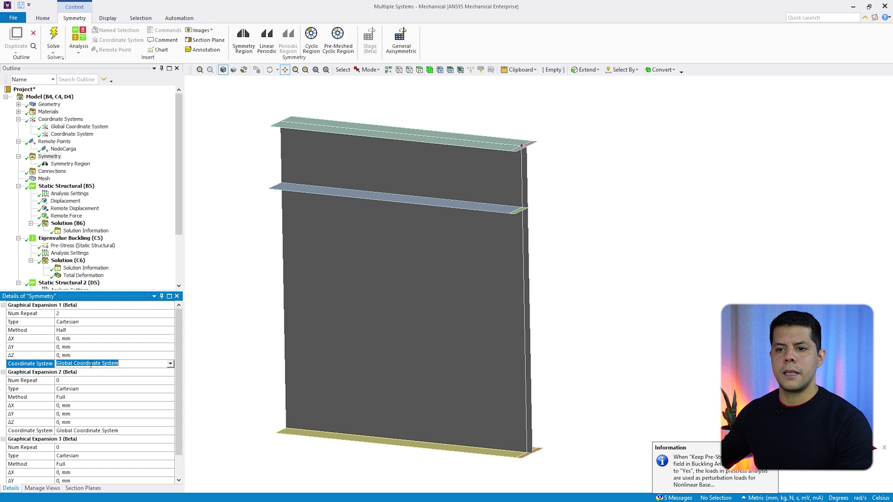
click(170, 364)
click(112, 378)
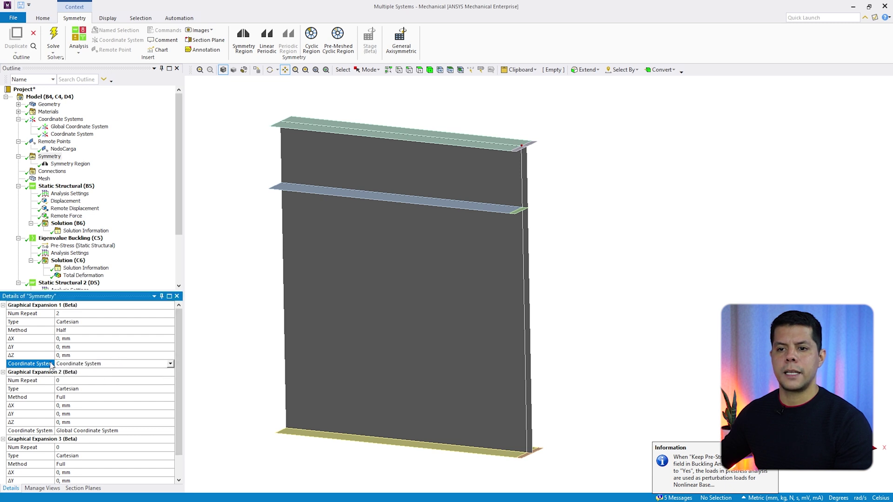
click(71, 339)
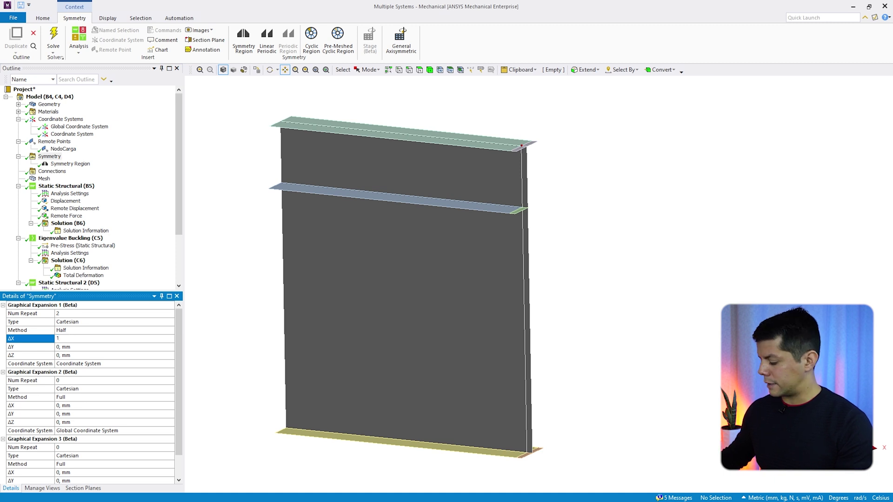
key(Return)
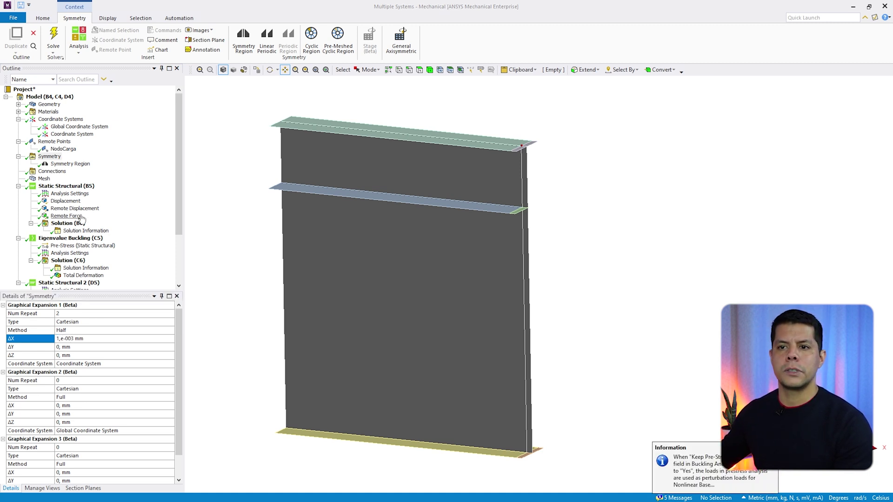
Display the Total Deformation of Static Structural 2 on the expanded girder and inspect the web and top flange near the maximum
scroll(80, 217, down, 3)
click(83, 268)
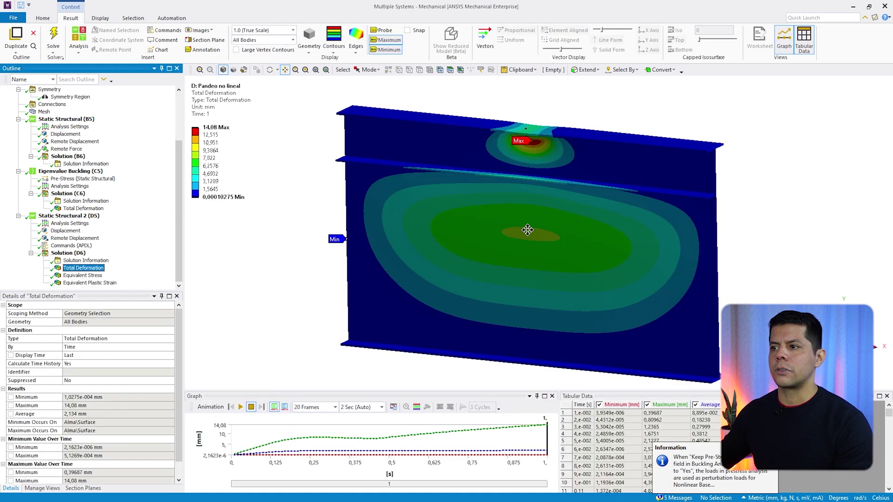
middle_drag(528, 230, 471, 202)
click(270, 70)
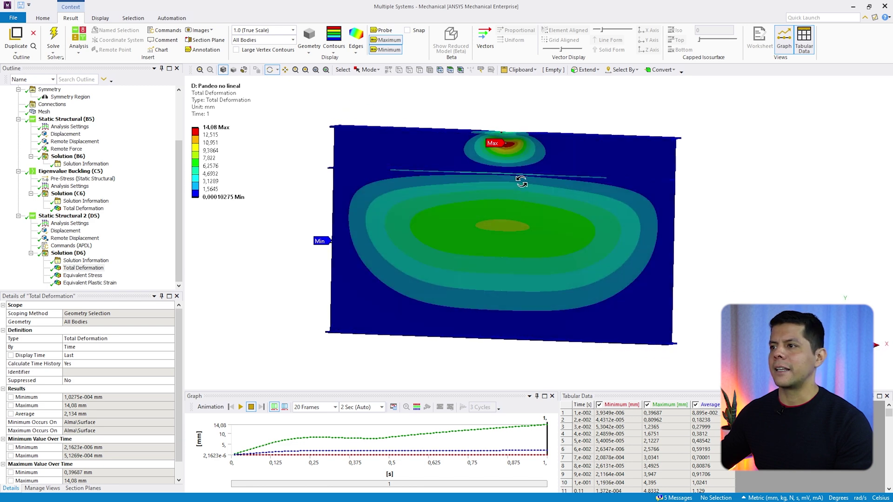
scroll(535, 191, up, 5)
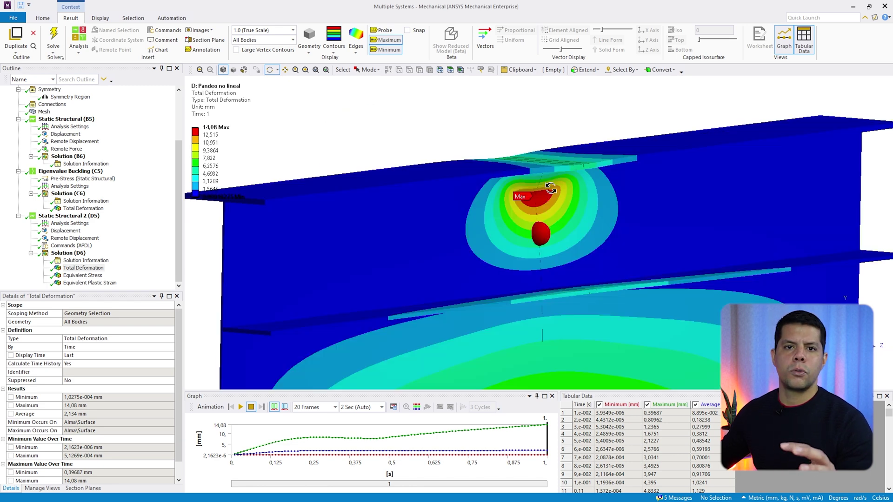